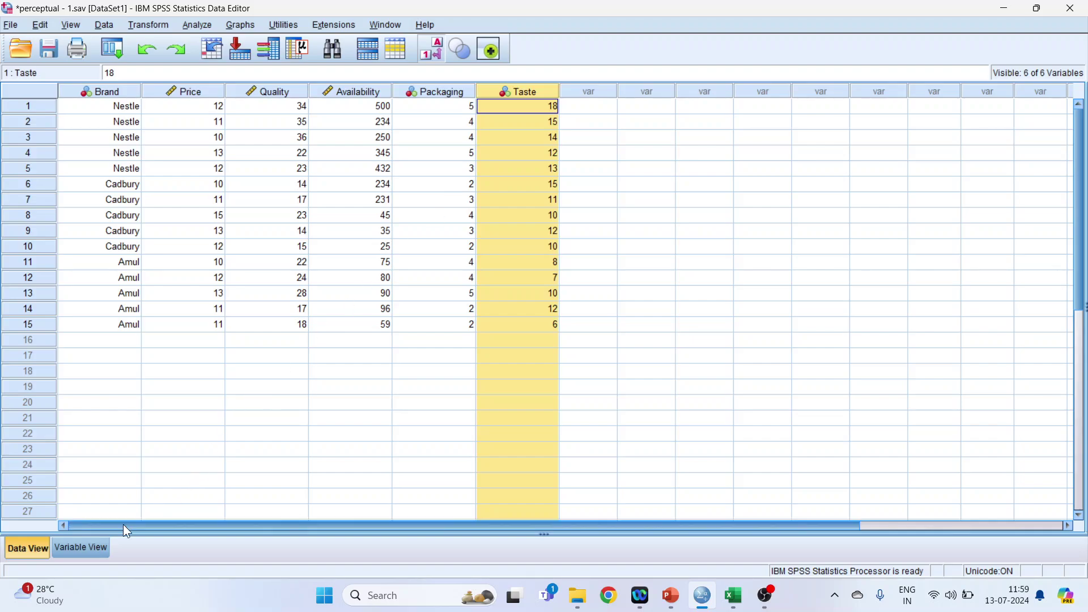
# Step: Open the Discriminant Analysis setup for the dataset and reset all its previous settings
pyautogui.click(96, 550)
pyautogui.click(25, 553)
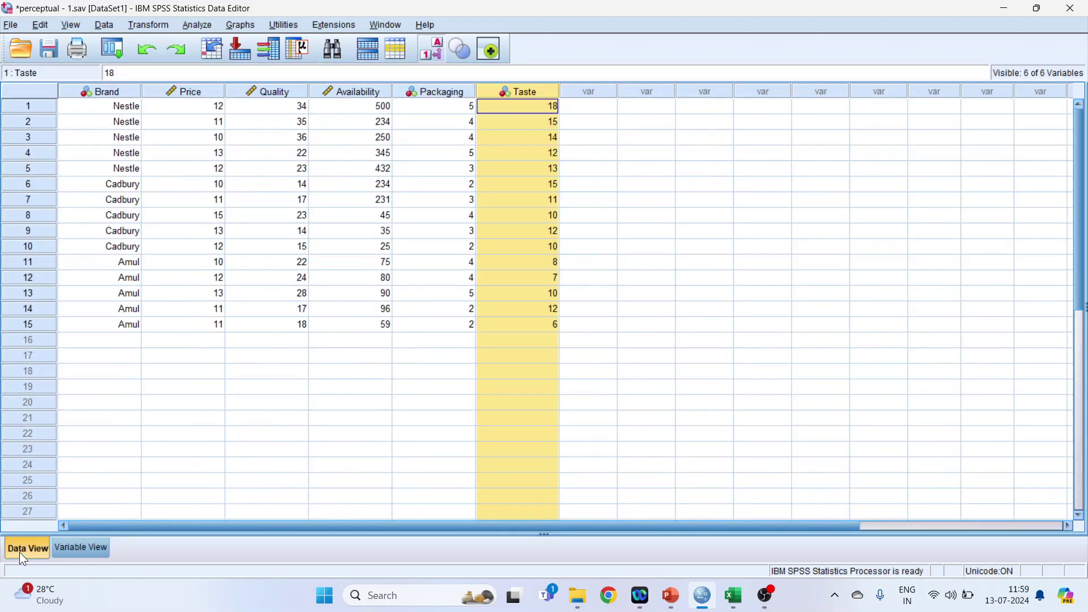
pyautogui.click(196, 25)
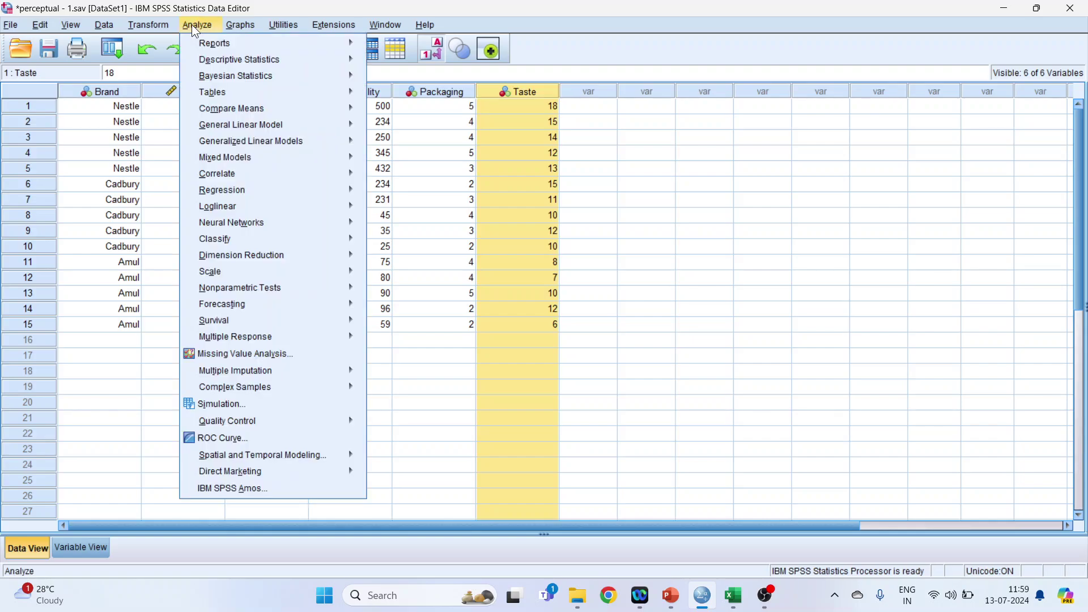
pyautogui.moveTo(253, 244)
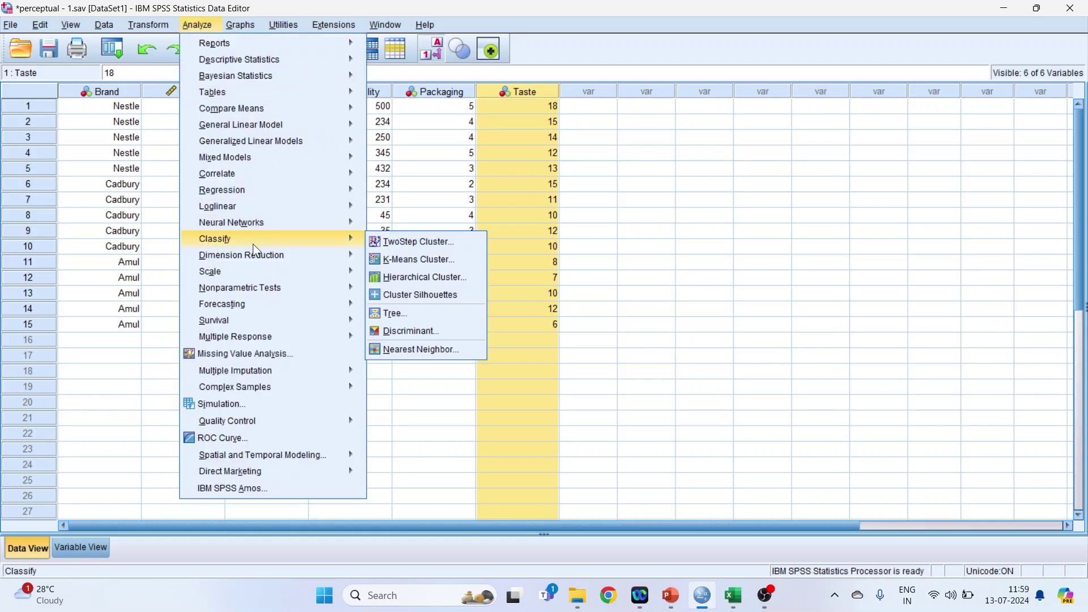
pyautogui.click(432, 339)
pyautogui.click(552, 388)
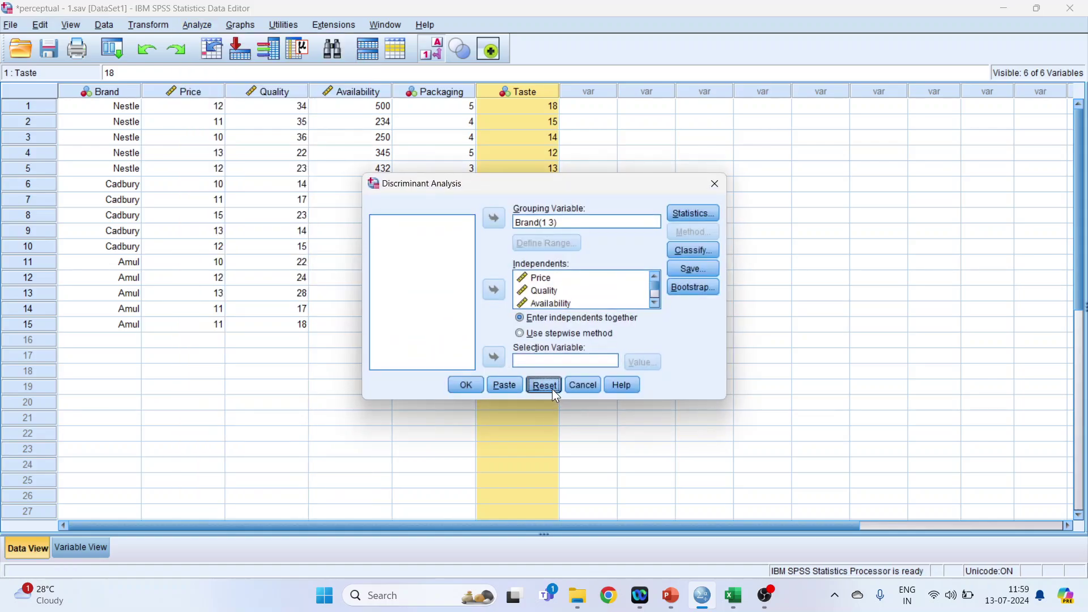
# Step: Set Price, Quality, Availability, Packaging and Taste as the independent variables of the discriminant analysis
pyautogui.click(401, 235)
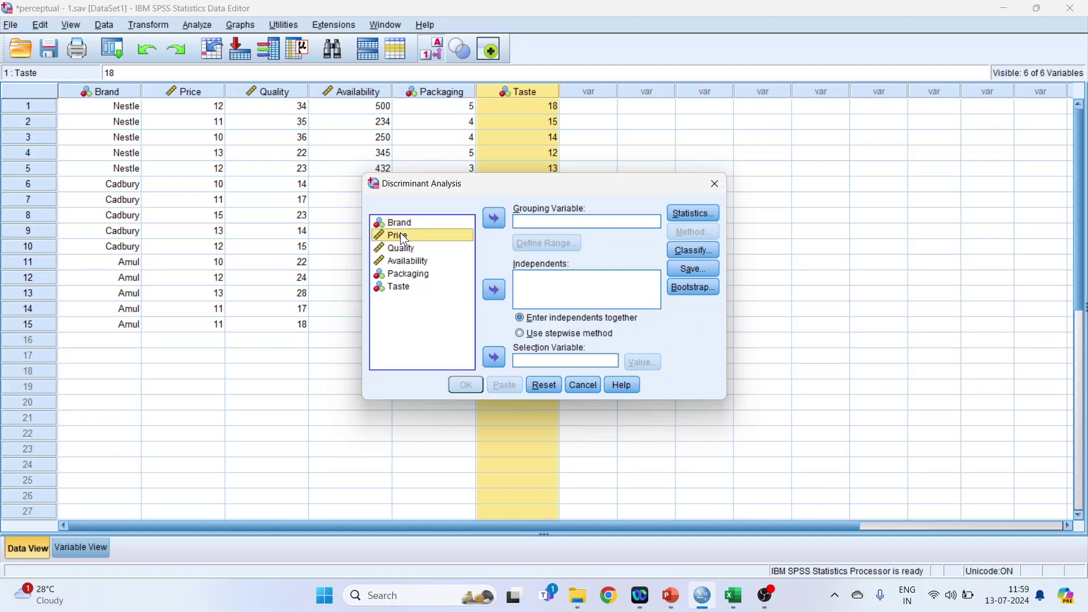
pyautogui.hotkey('shift', 'Down')
pyautogui.hotkey('shift', 'Down')
pyautogui.hotkey('shift', 'Down')
pyautogui.hotkey('shift', 'Down')
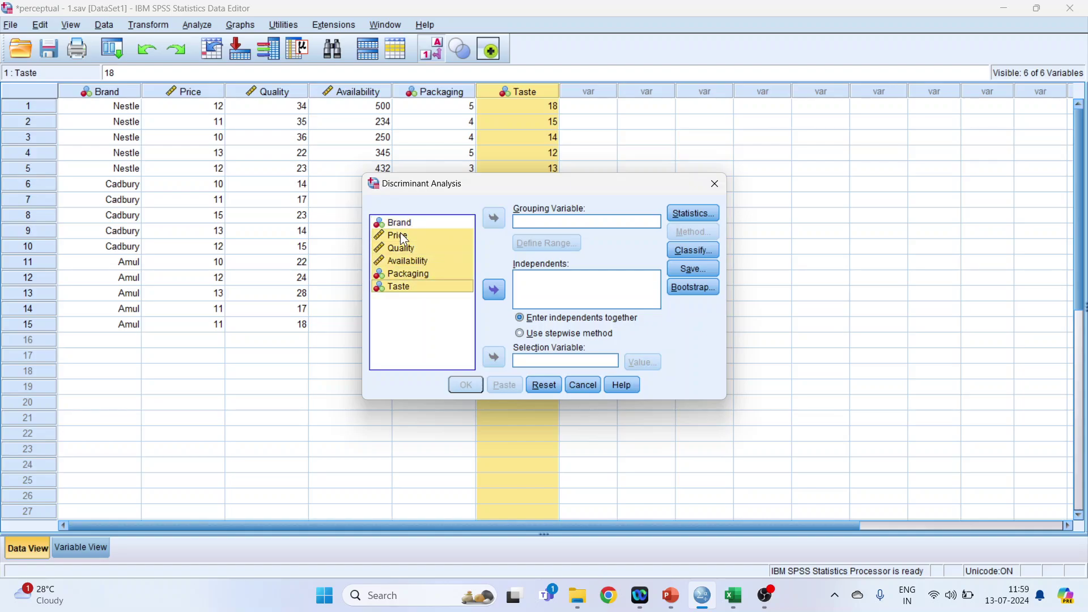
pyautogui.click(491, 290)
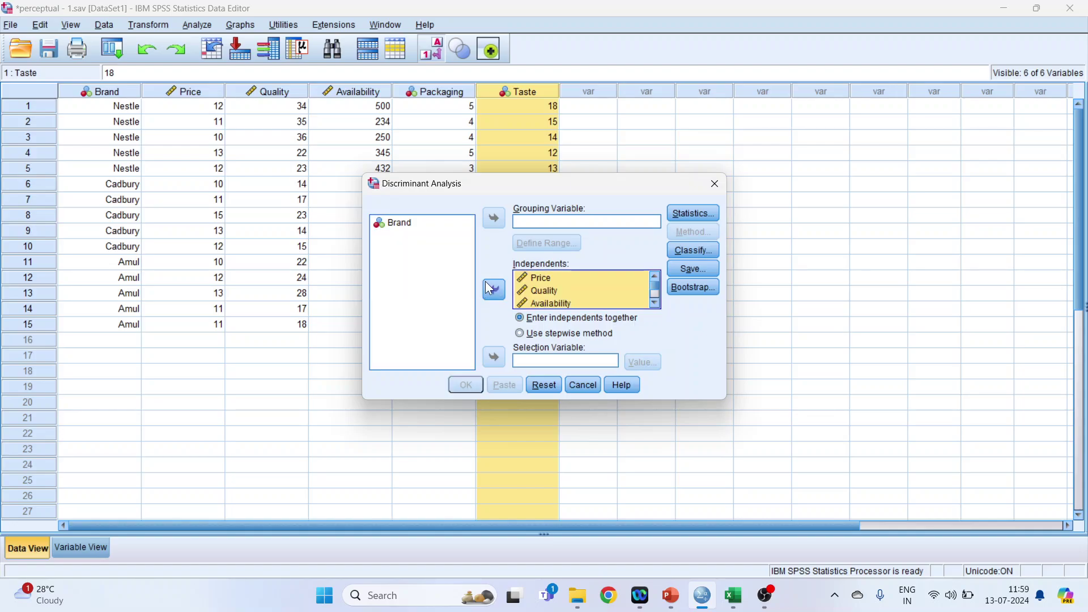
# Step: Set Brand as the grouping variable and define its range from 1 to 3
pyautogui.click(417, 230)
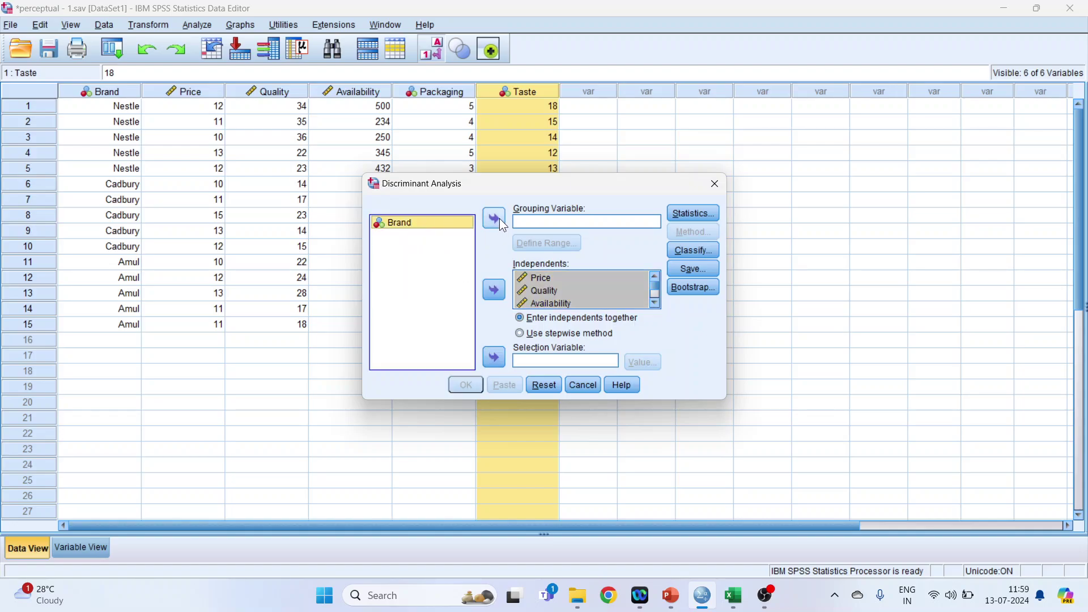
pyautogui.click(495, 222)
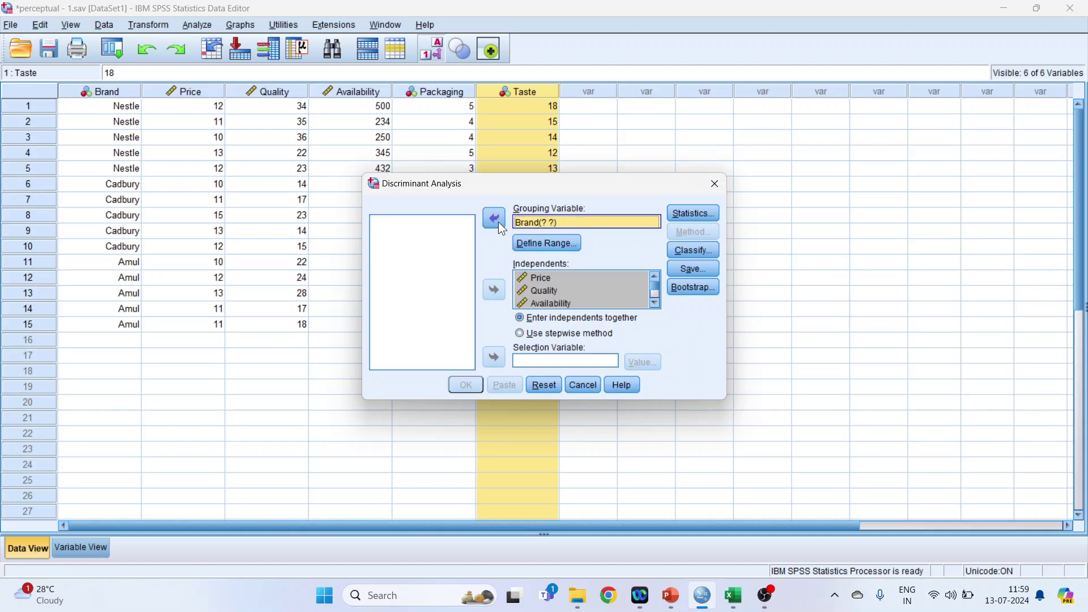
pyautogui.click(535, 242)
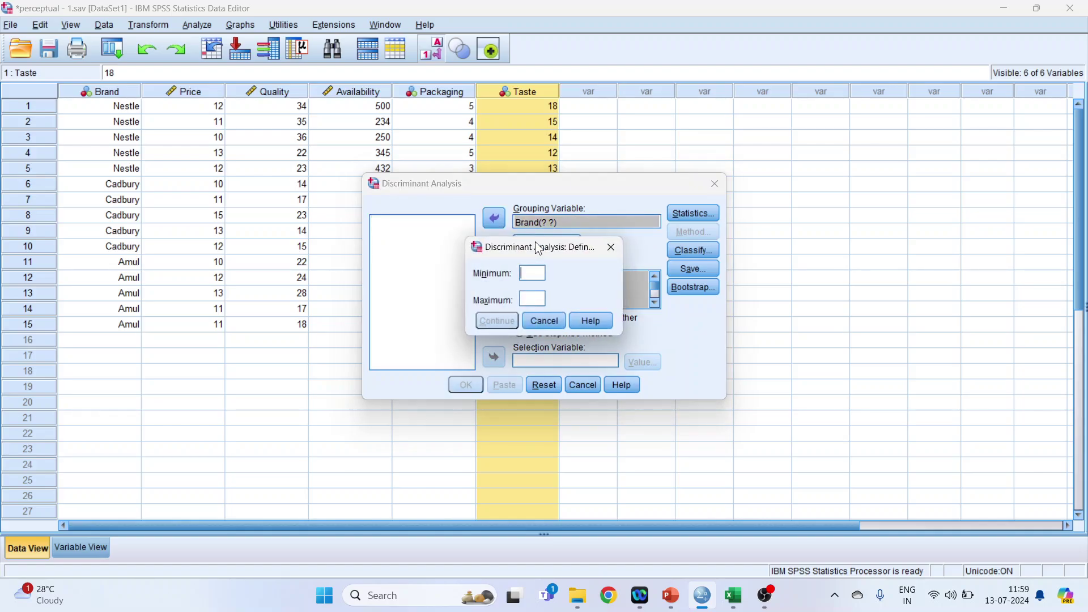
pyautogui.write('1')
pyautogui.click(532, 297)
pyautogui.write('3')
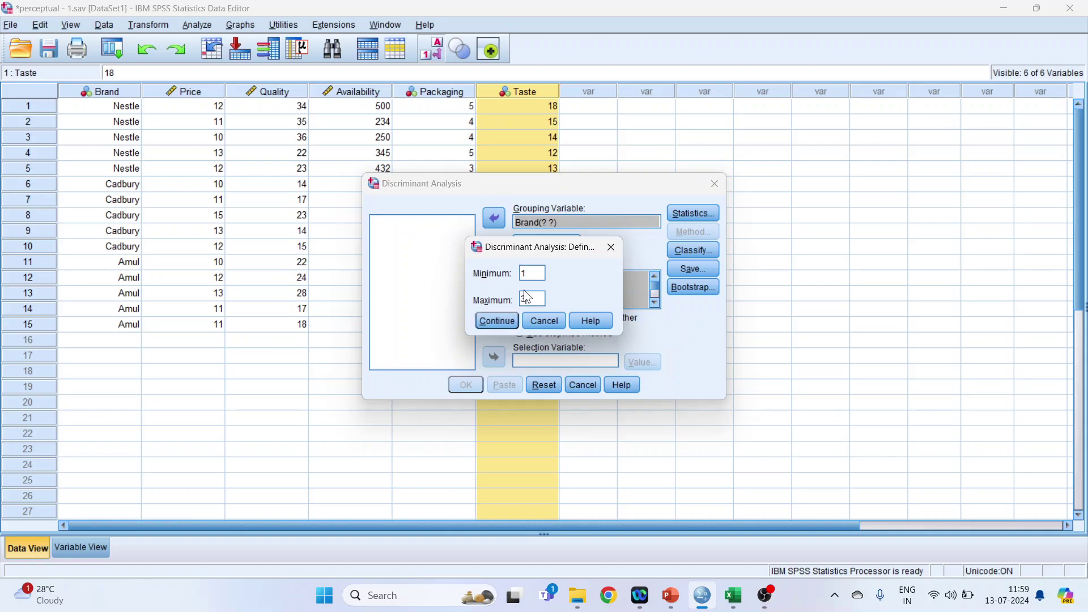
pyautogui.click(497, 320)
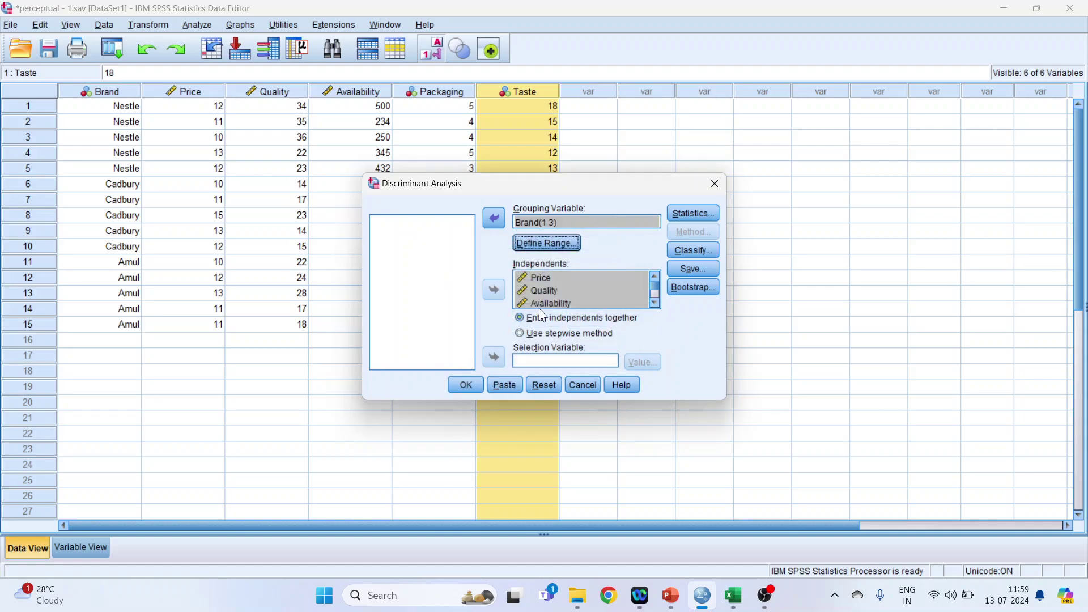
# Step: Check the value labels defined for the Brand variable, keeping the Discriminant Analysis dialog open and out of the way
pyautogui.moveTo(535, 192); pyautogui.dragTo(764, 179)
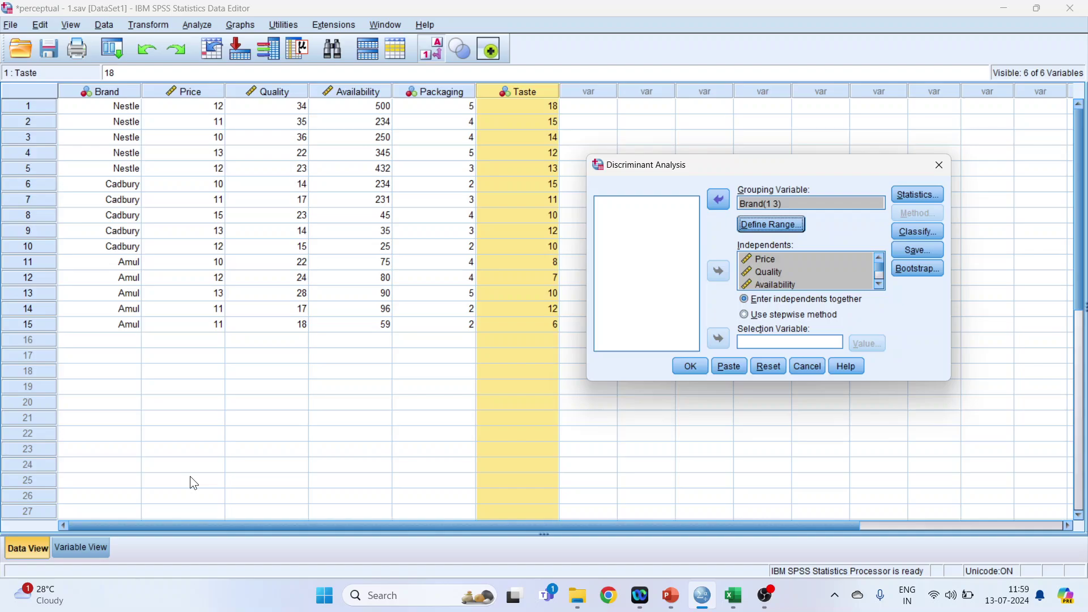
pyautogui.click(98, 544)
pyautogui.click(400, 89)
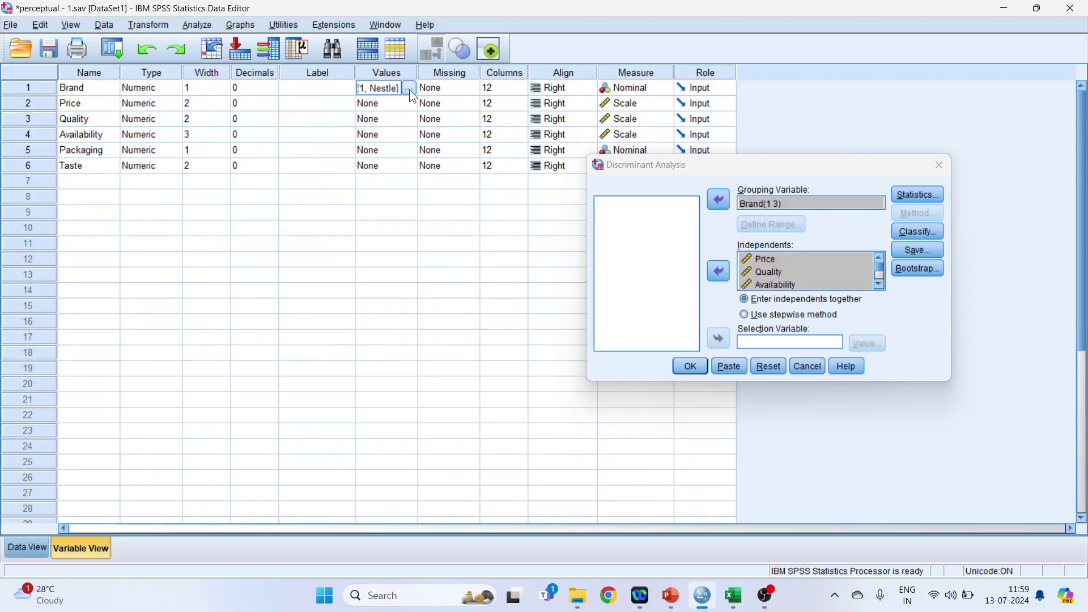
pyautogui.click(412, 88)
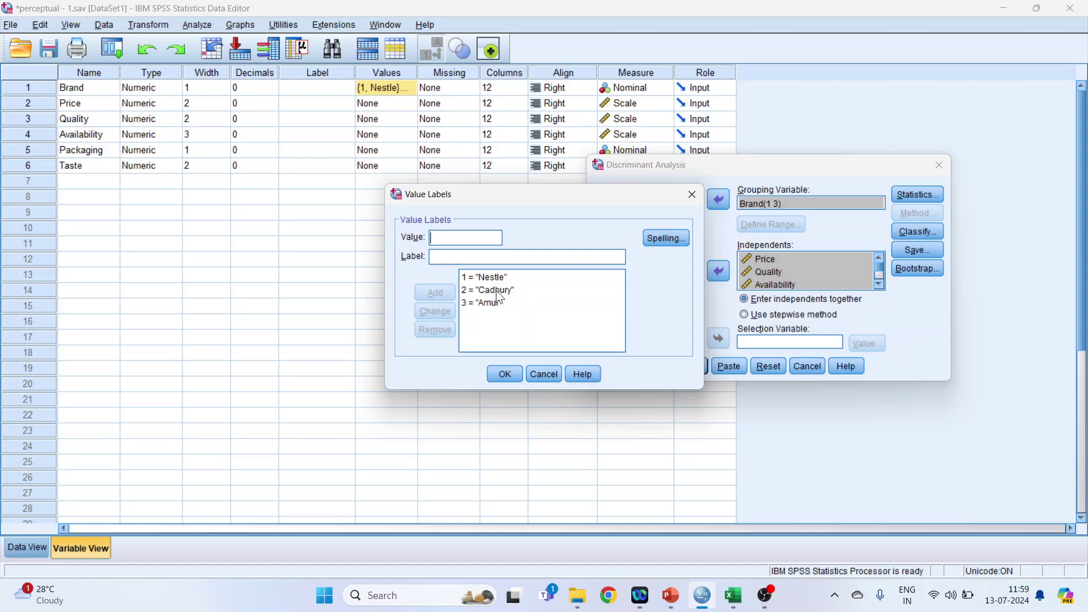
pyautogui.click(517, 376)
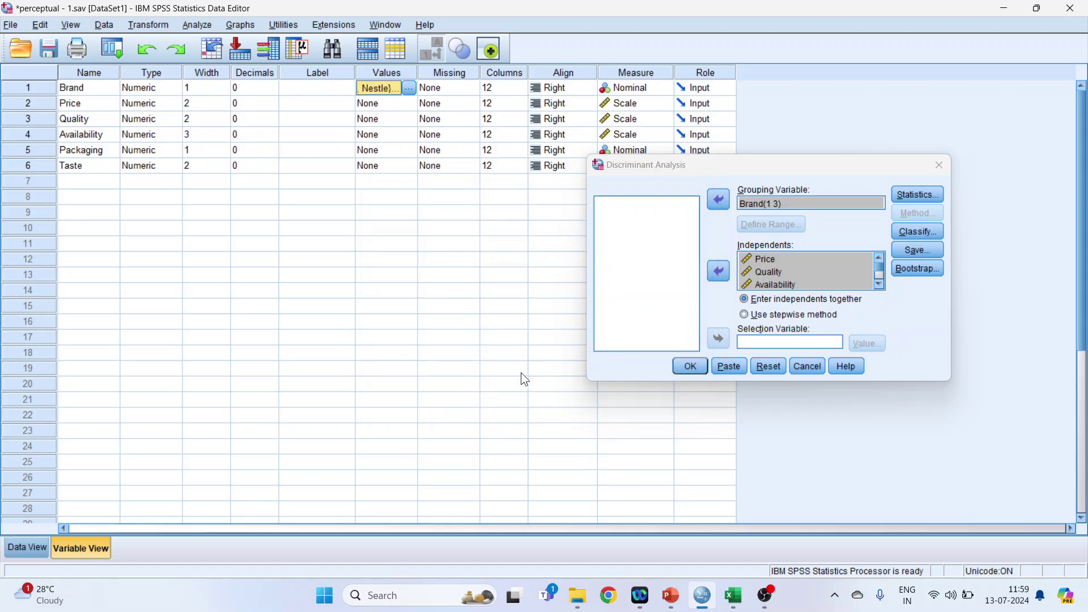
pyautogui.moveTo(801, 161); pyautogui.dragTo(802, 173)
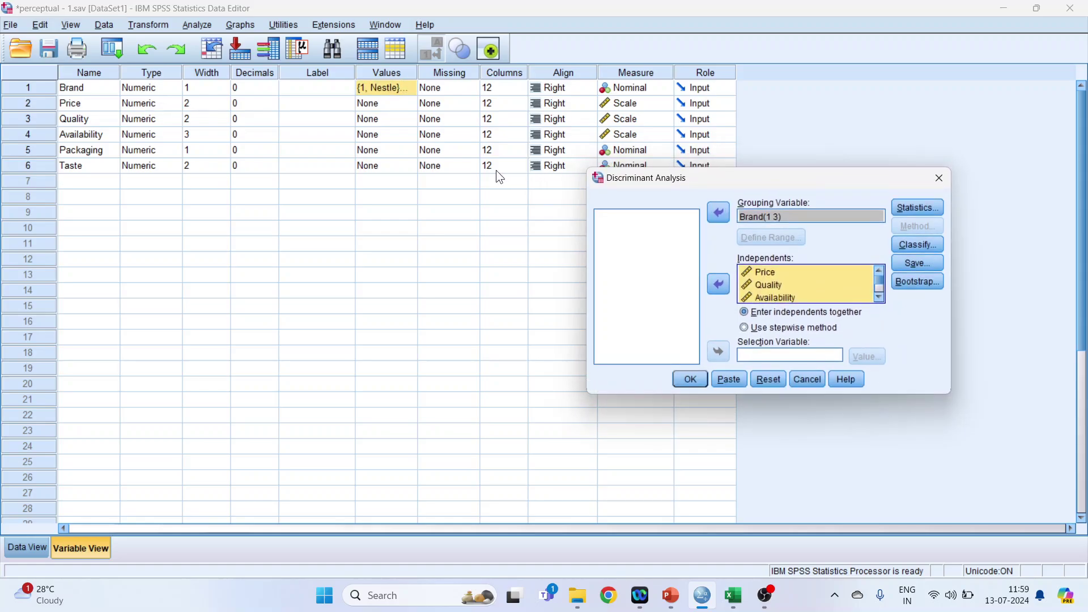
# Step: Request the means, univariate ANOVAs and Box's M statistics for the discriminant analysis
pyautogui.click(923, 205)
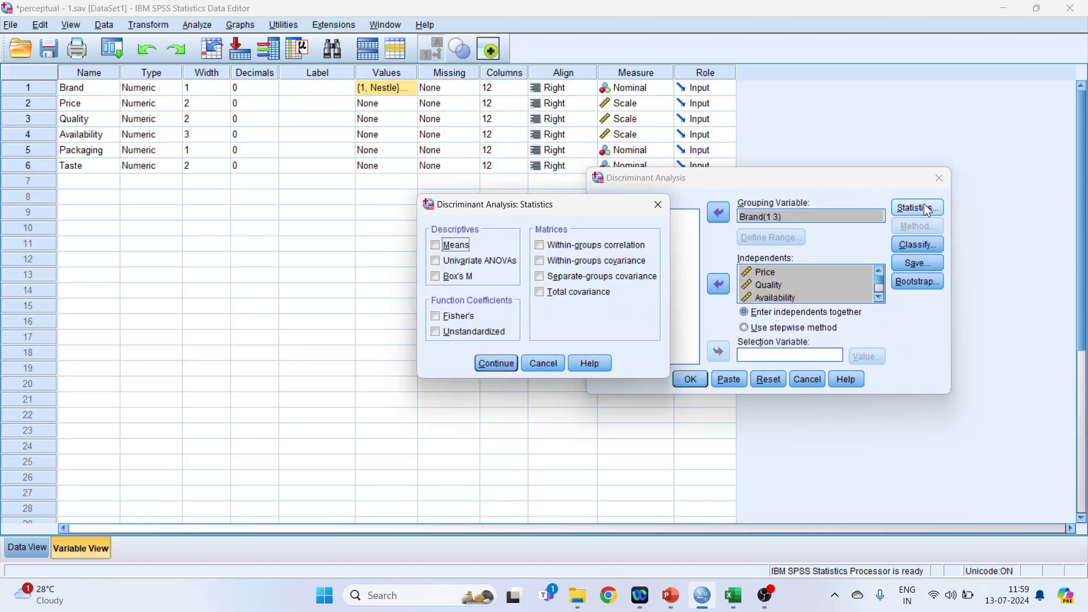
pyautogui.click(436, 261)
pyautogui.click(435, 276)
pyautogui.click(490, 365)
# Step: Accept the default classification settings with all groups equal and the within-groups covariance matrix
pyautogui.moveTo(795, 189); pyautogui.dragTo(481, 152)
pyautogui.click(618, 209)
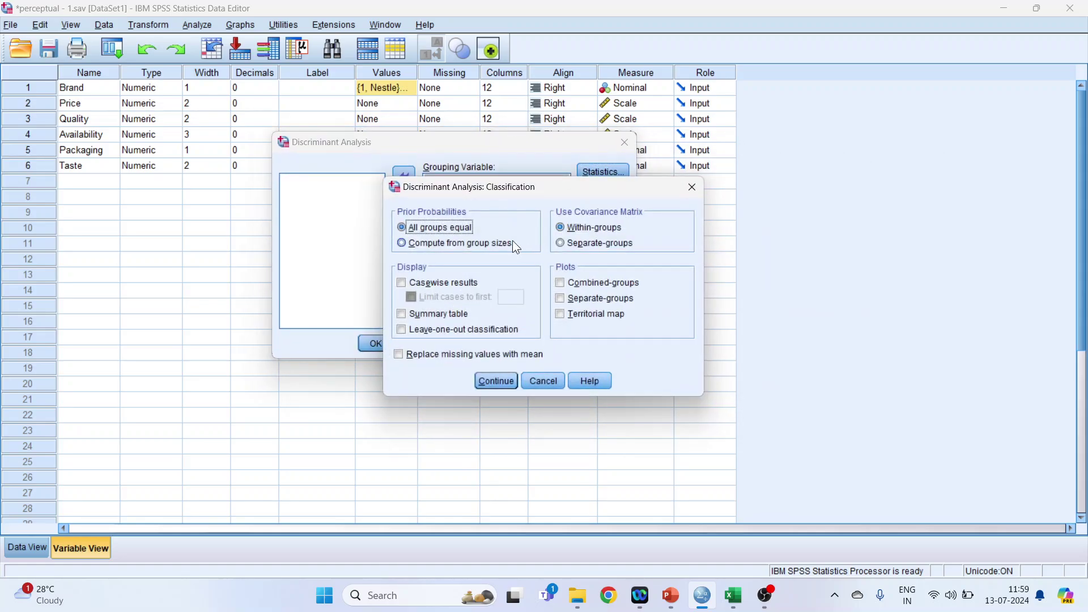
pyautogui.click(496, 381)
# Step: Choose to save predicted group membership, discriminant scores and probabilities of group membership, and run the analysis
pyautogui.click(604, 228)
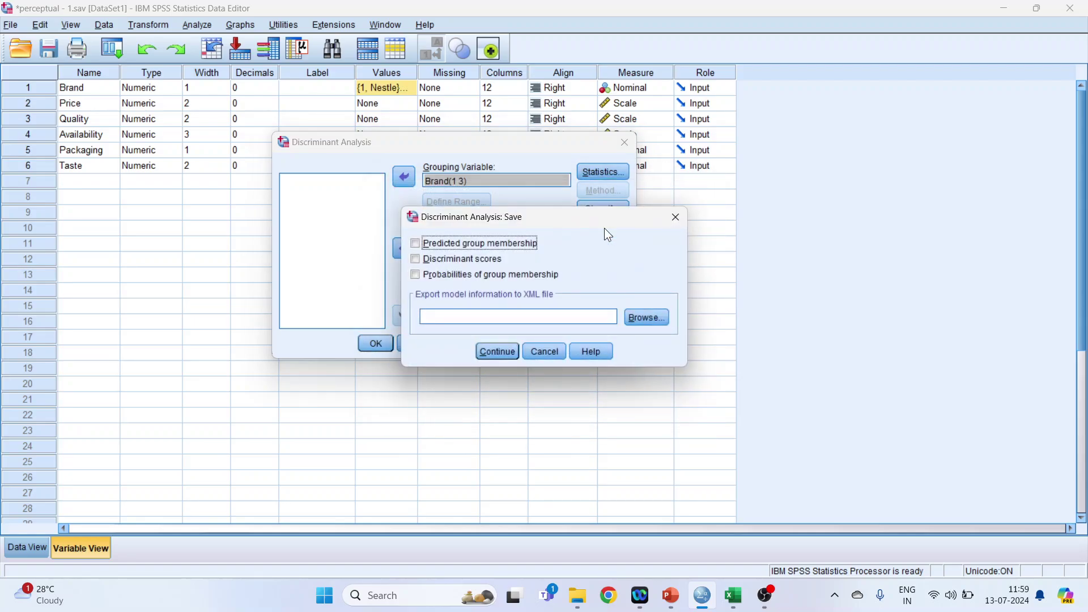
pyautogui.click(416, 259)
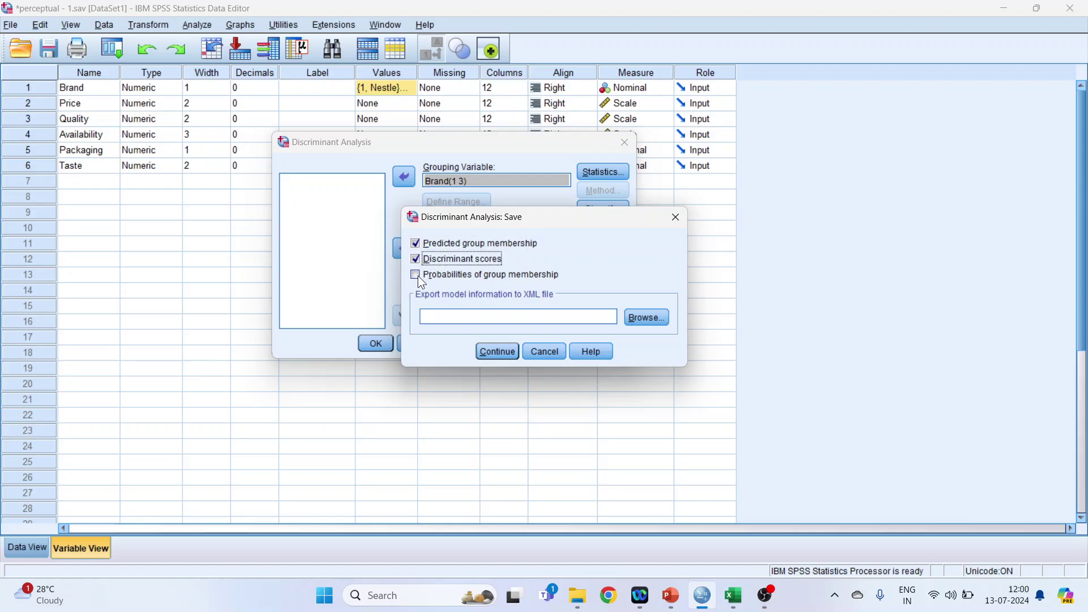
pyautogui.click(417, 276)
pyautogui.click(493, 351)
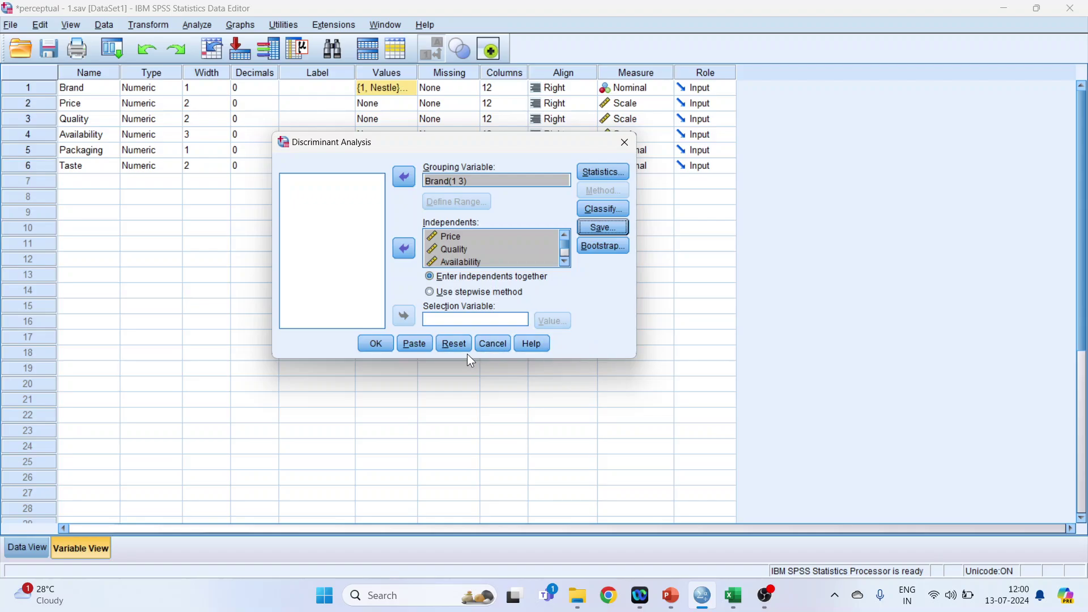
pyautogui.click(366, 345)
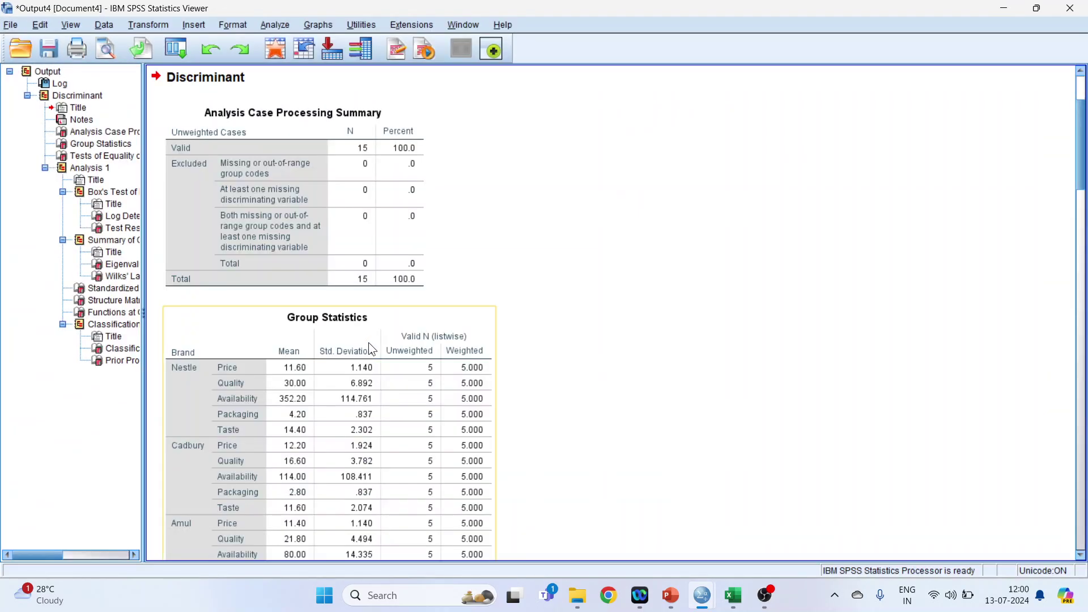
# Step: Examine the discriminant output from Group Statistics and Tests of Equality of Group Means to the Eigenvalues and Wilks' Lambda tables
pyautogui.scroll(-3, 508, 219)
pyautogui.click(369, 226)
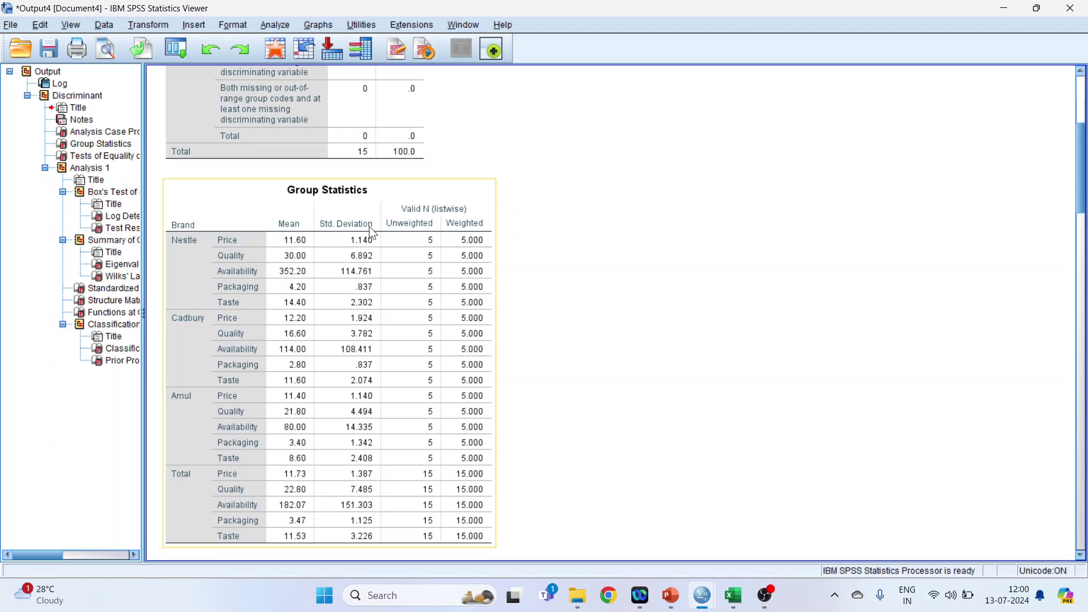
pyautogui.click(299, 214)
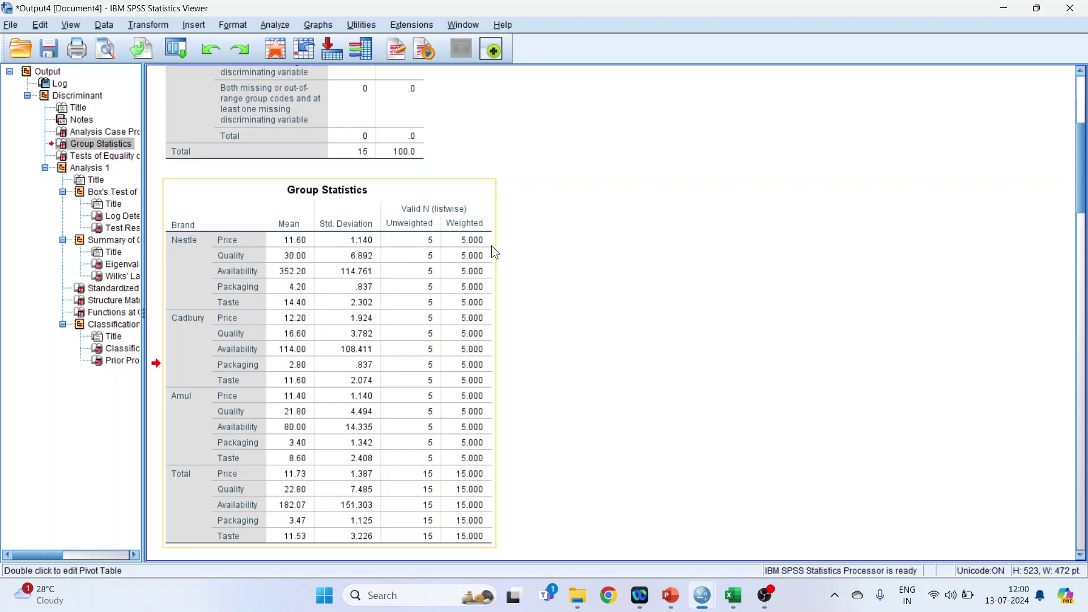
pyautogui.scroll(-8, 607, 258)
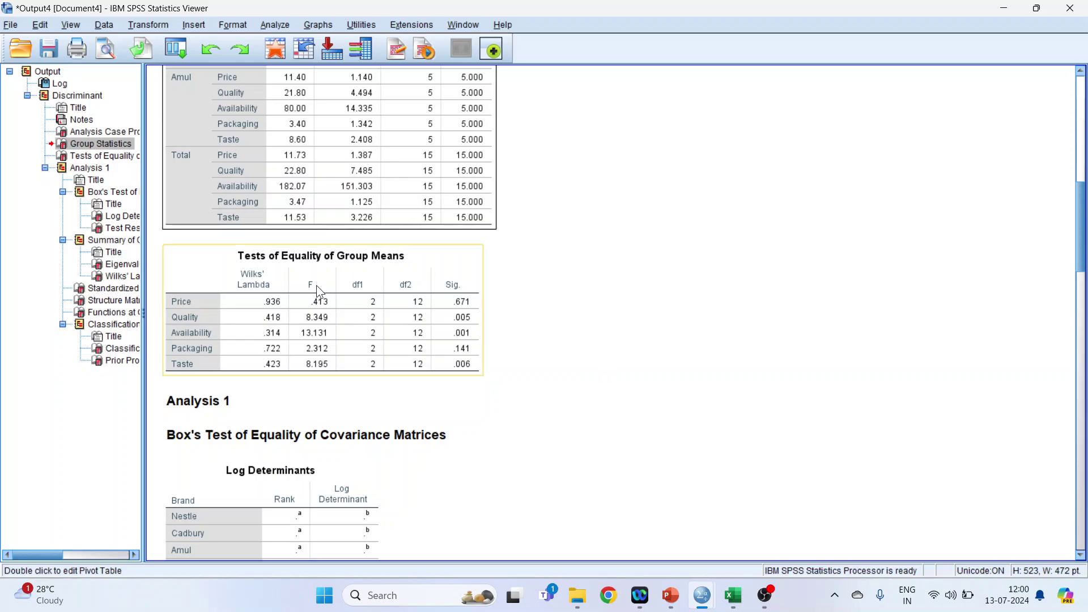
pyautogui.scroll(-5, 422, 291)
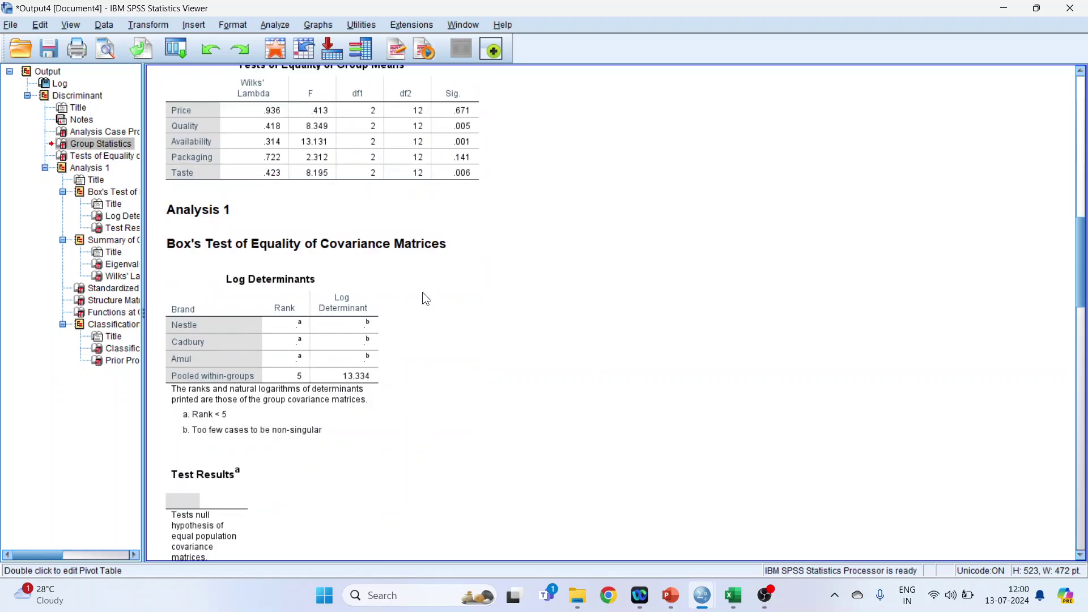
pyautogui.scroll(-12, 426, 299)
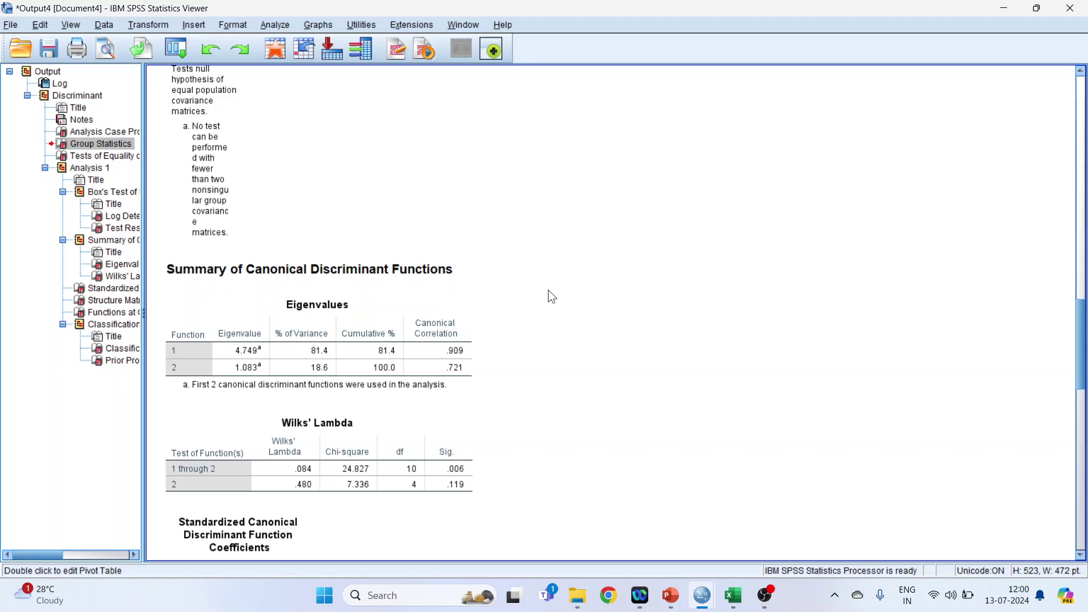
# Step: Copy the Standardized Canonical Discriminant Function Coefficients table from the output
pyautogui.scroll(-5, 549, 291)
pyautogui.click(226, 359)
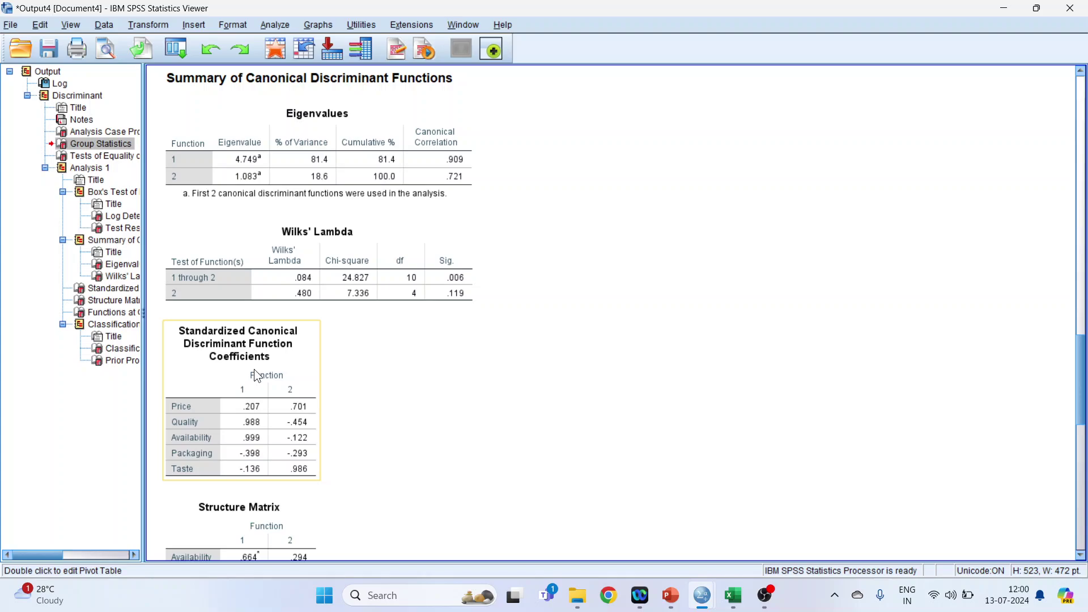
pyautogui.click(247, 374)
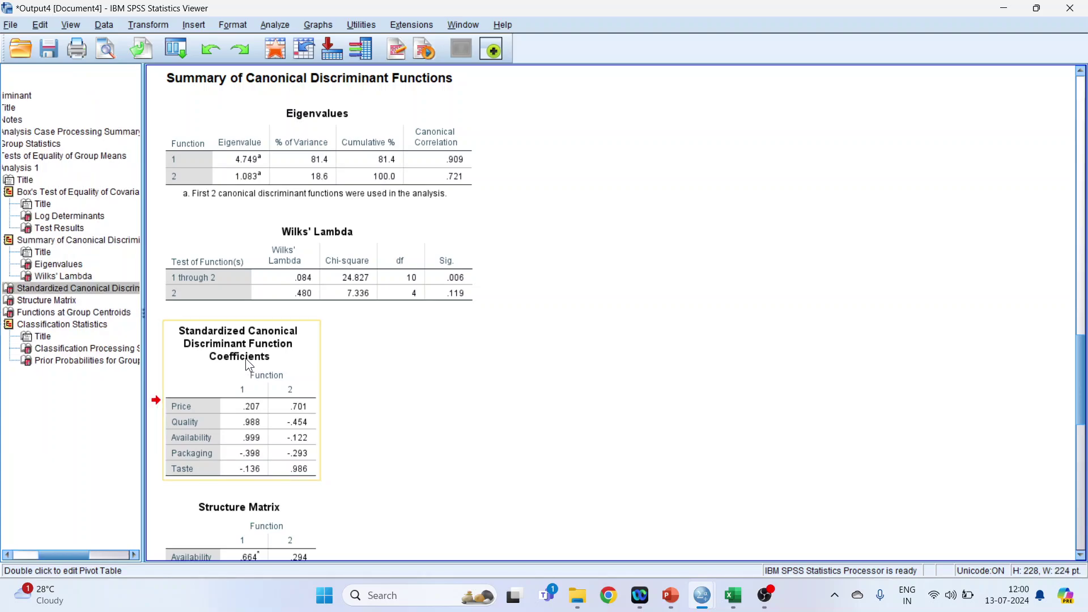
pyautogui.rightClick(246, 358)
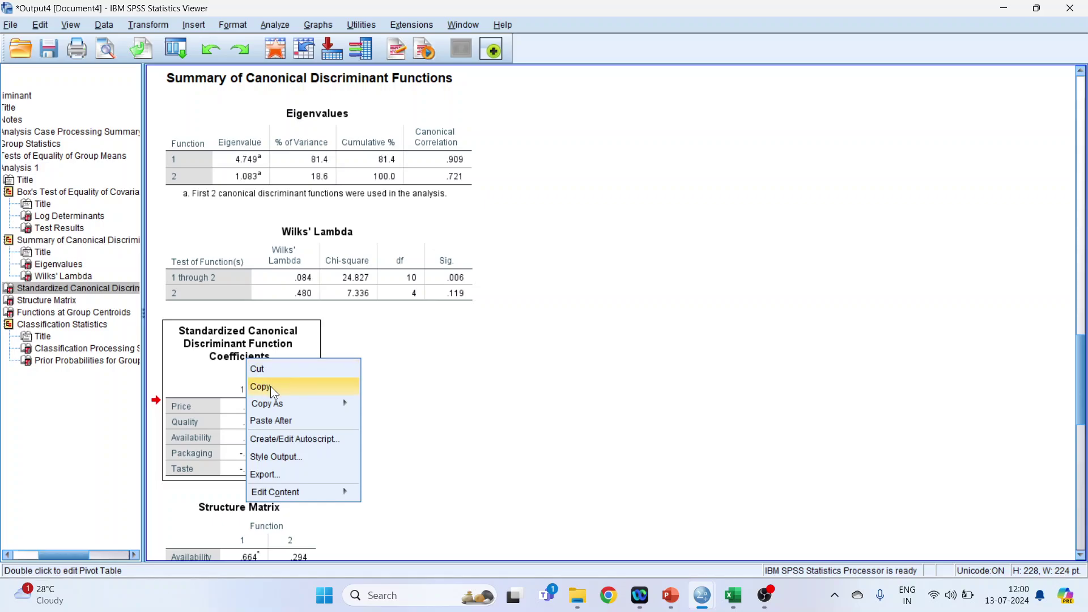
pyautogui.click(270, 386)
# Step: Switch to Excel and compare the coefficient table on Sheet2 with the SPSS output, returning to the workbook
pyautogui.click(736, 596)
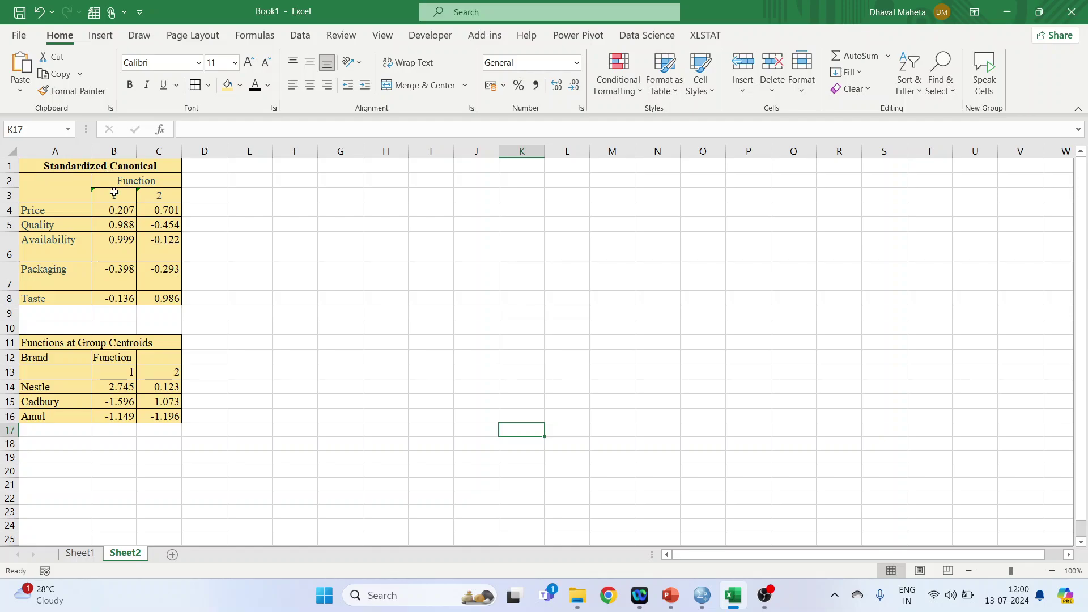
pyautogui.click(702, 595)
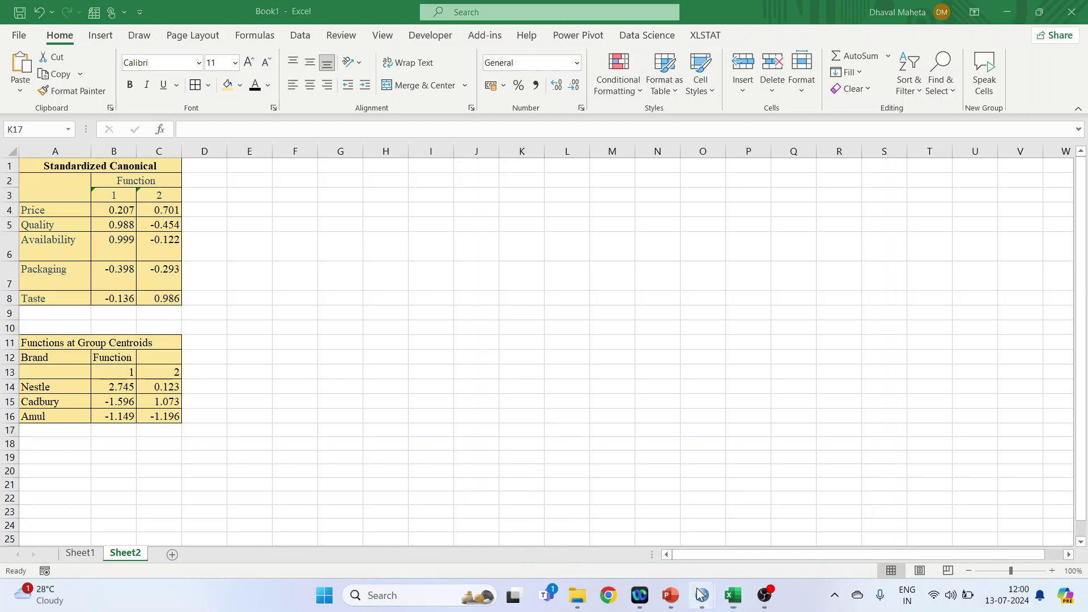
pyautogui.click(763, 530)
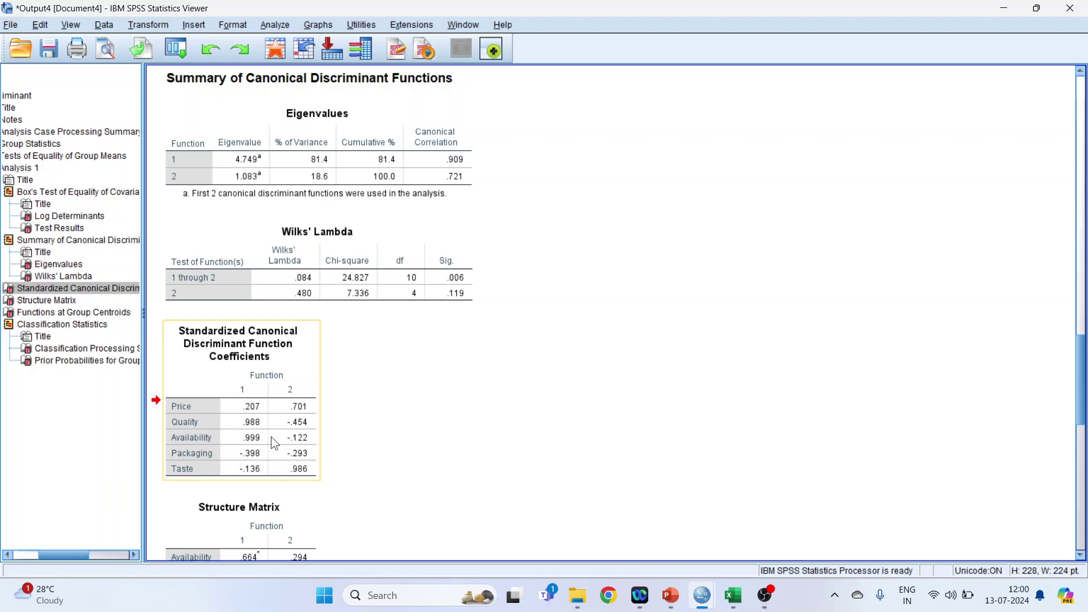
pyautogui.click(751, 594)
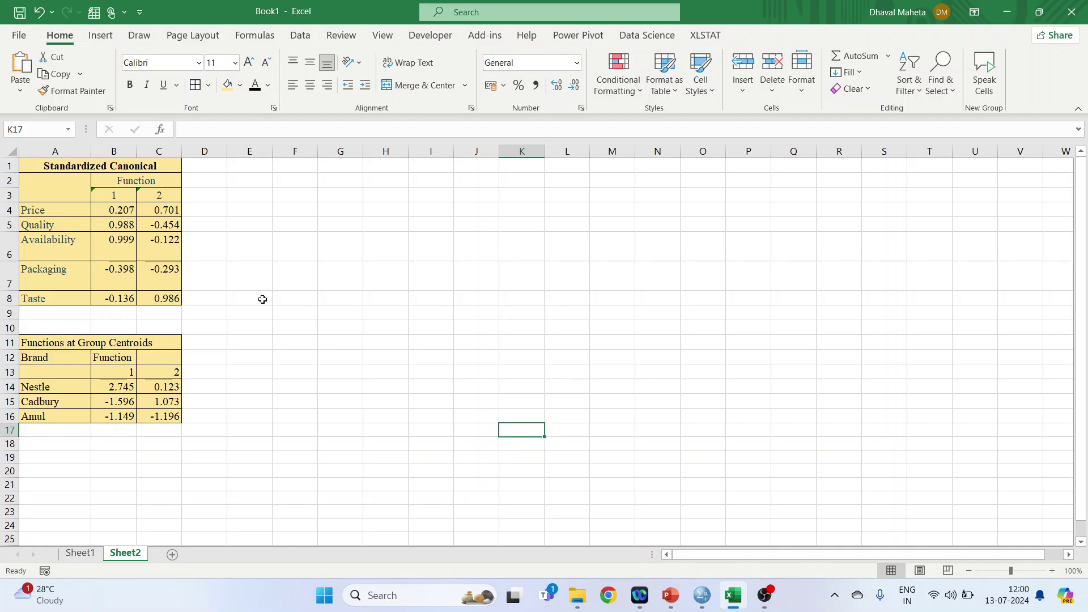
# Step: Switch to the SPSS output and copy the Functions at Group Centroids table
pyautogui.moveTo(702, 595)
pyautogui.click(731, 521)
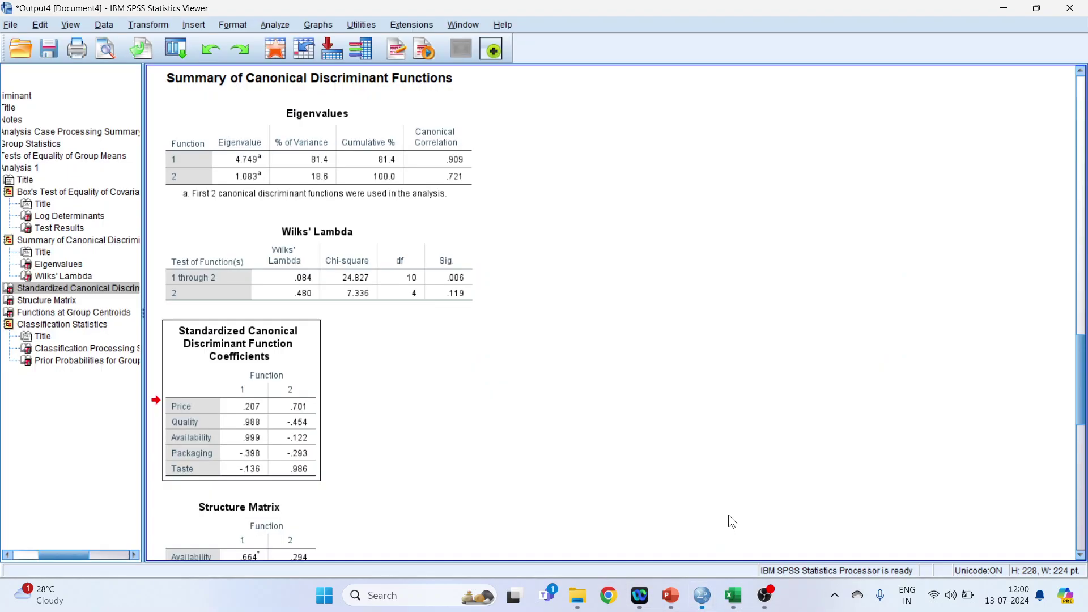
pyautogui.scroll(-3, 596, 418)
pyautogui.scroll(-4, 596, 419)
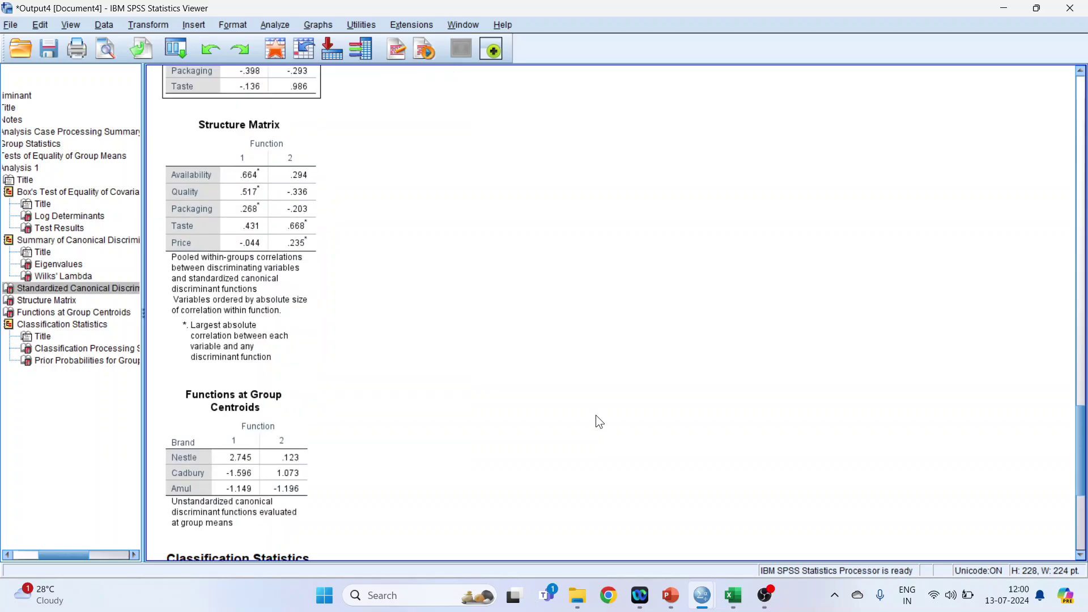
pyautogui.scroll(-1, 596, 419)
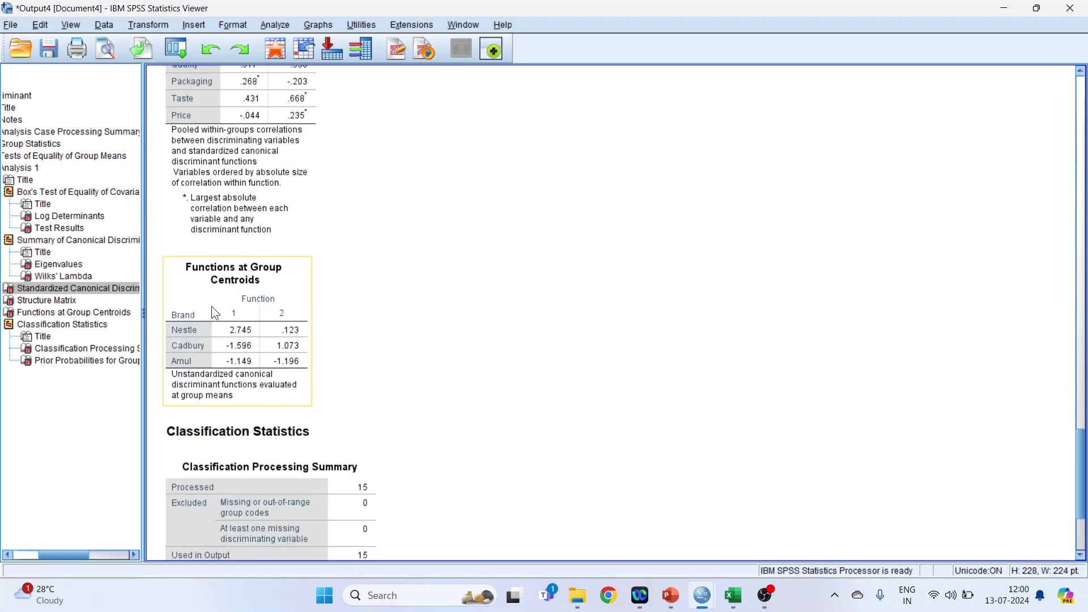
pyautogui.click(204, 295)
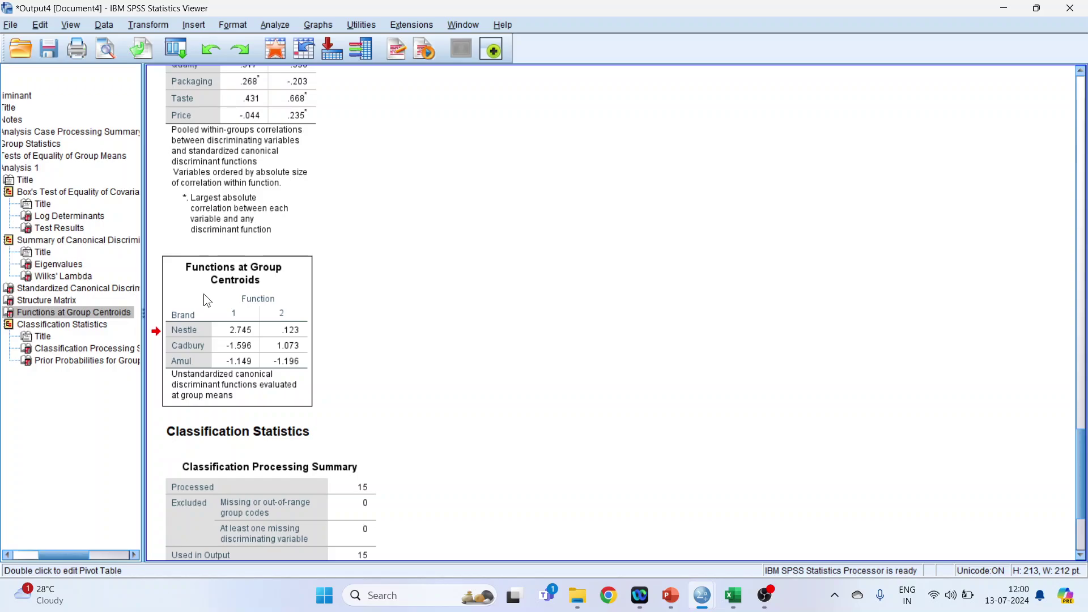
pyautogui.rightClick(203, 294)
pyautogui.click(242, 318)
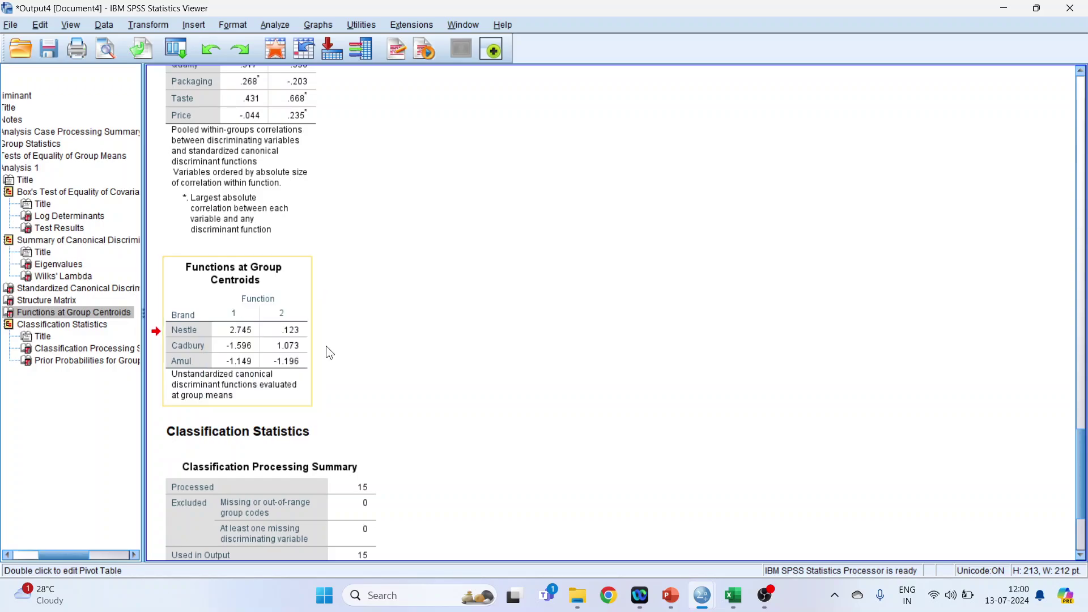
# Step: Switch to Excel and check the Functions at Group Centroids table in A11:C16 of Sheet2
pyautogui.click(733, 595)
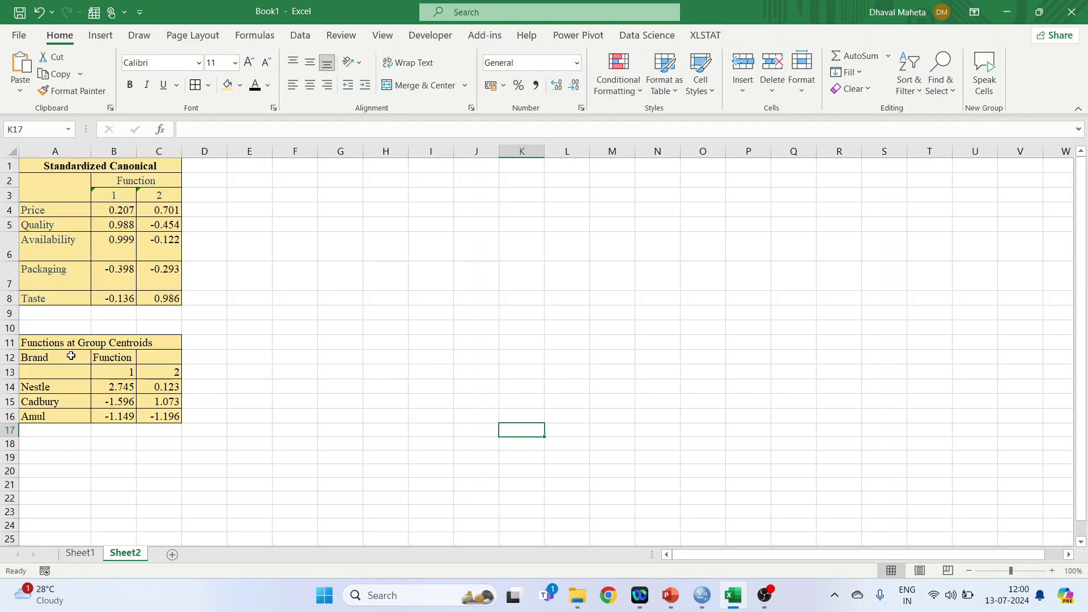
pyautogui.moveTo(54, 343); pyautogui.dragTo(170, 417)
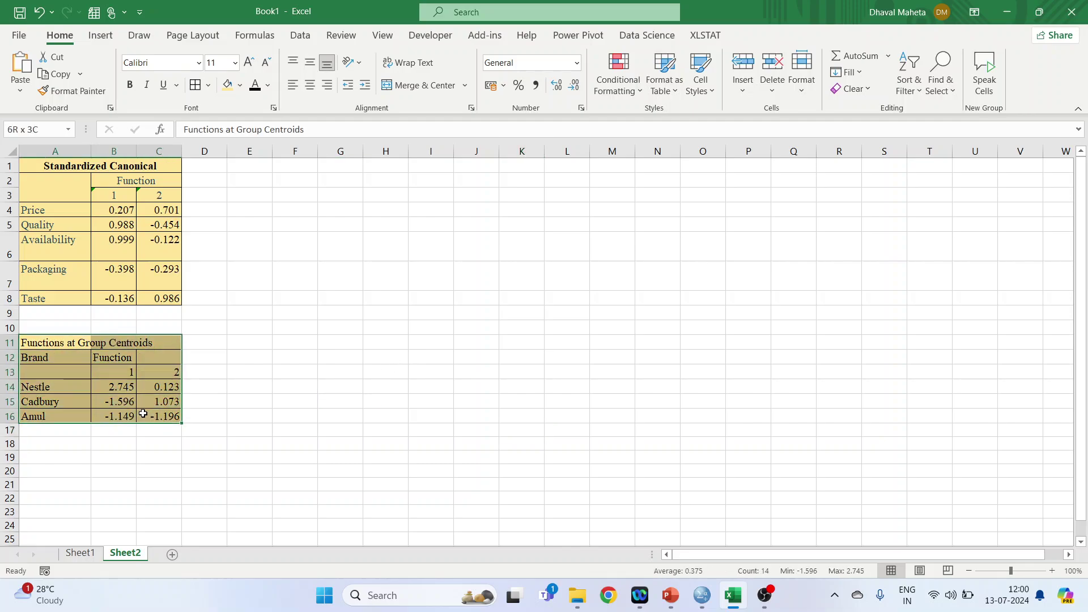
pyautogui.click(262, 396)
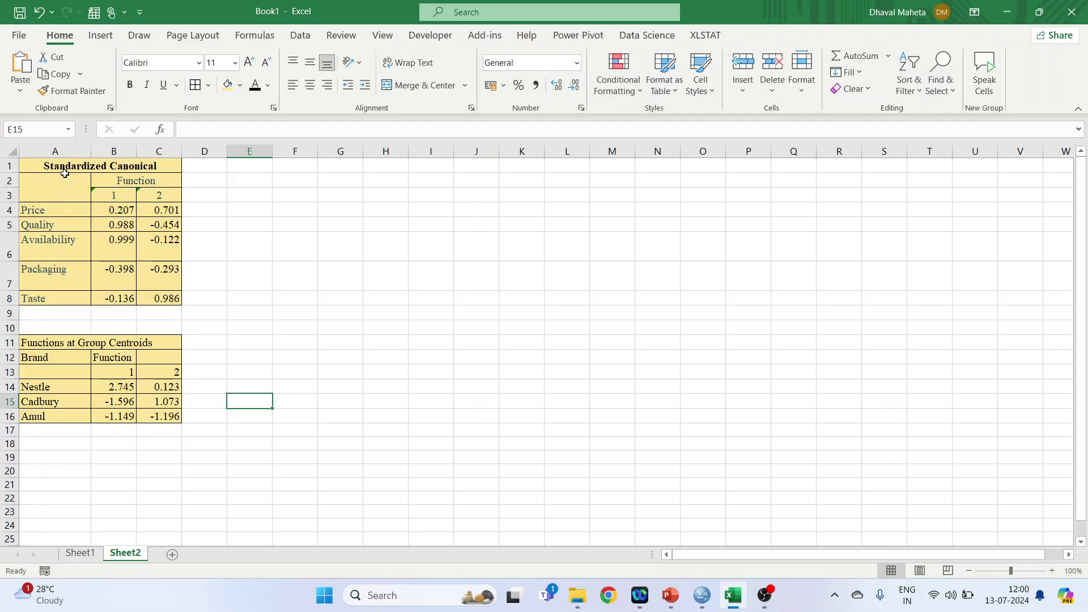
pyautogui.click(384, 310)
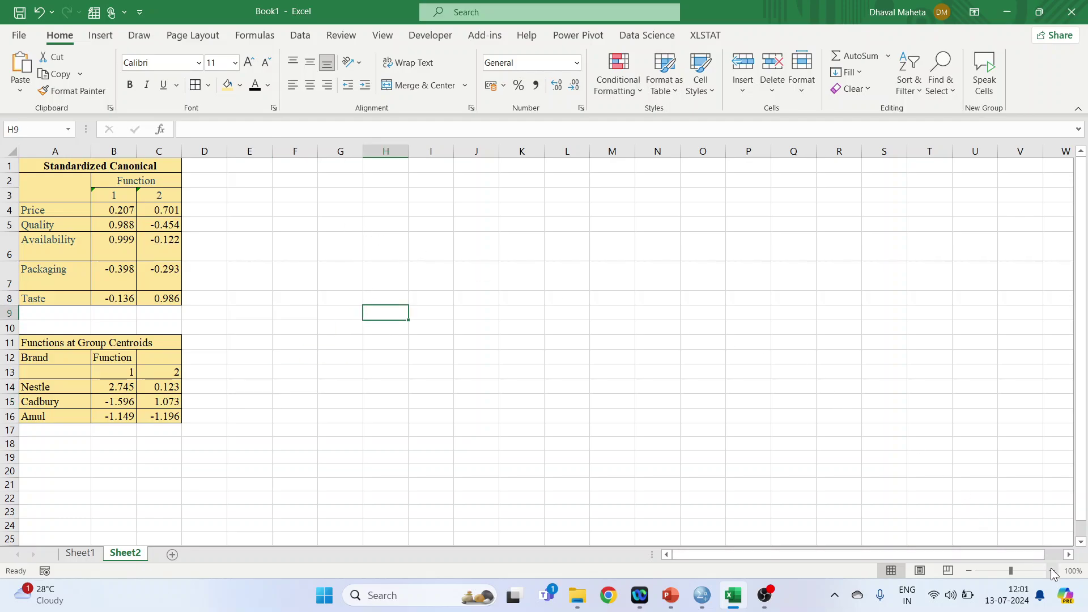
# Step: Insert an empty markers-only scatter chart on Sheet2 beside the coefficient and centroid tables
pyautogui.click(1054, 572)
pyautogui.click(1053, 572)
pyautogui.click(707, 455)
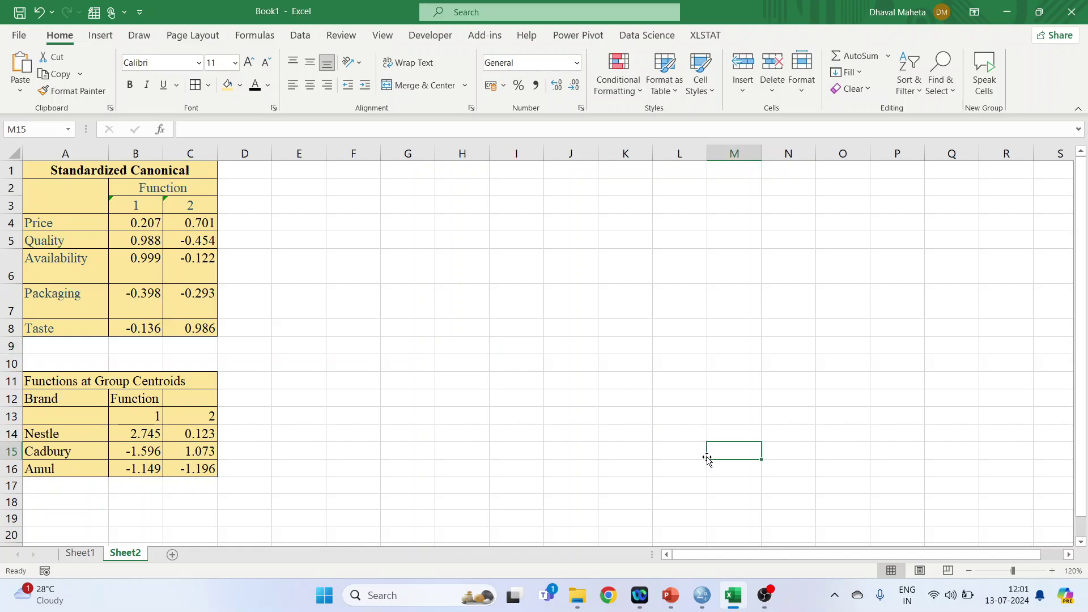
pyautogui.click(101, 37)
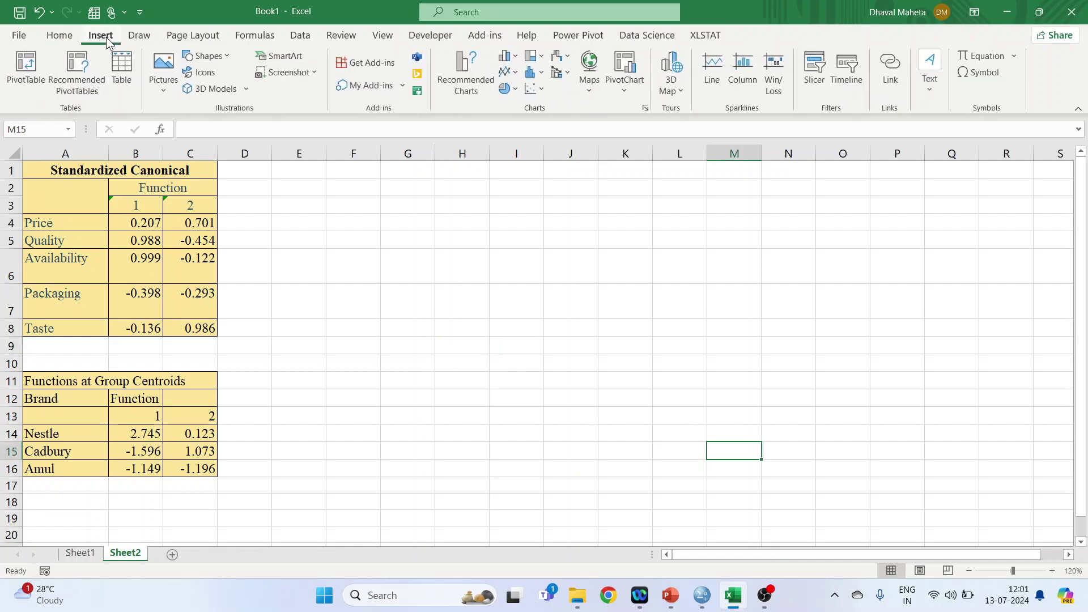
pyautogui.click(543, 90)
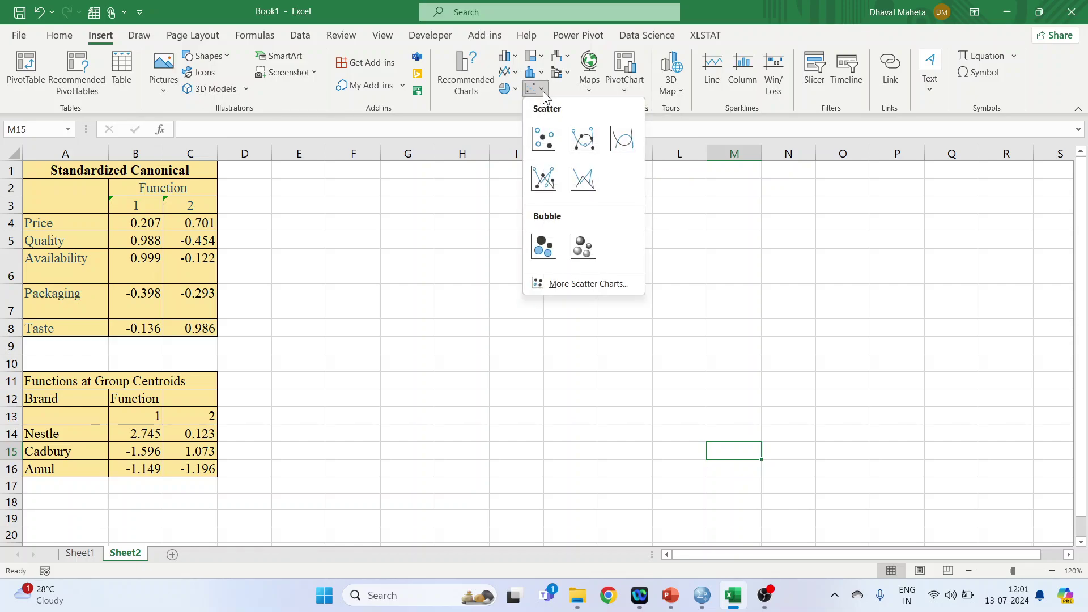
pyautogui.click(549, 143)
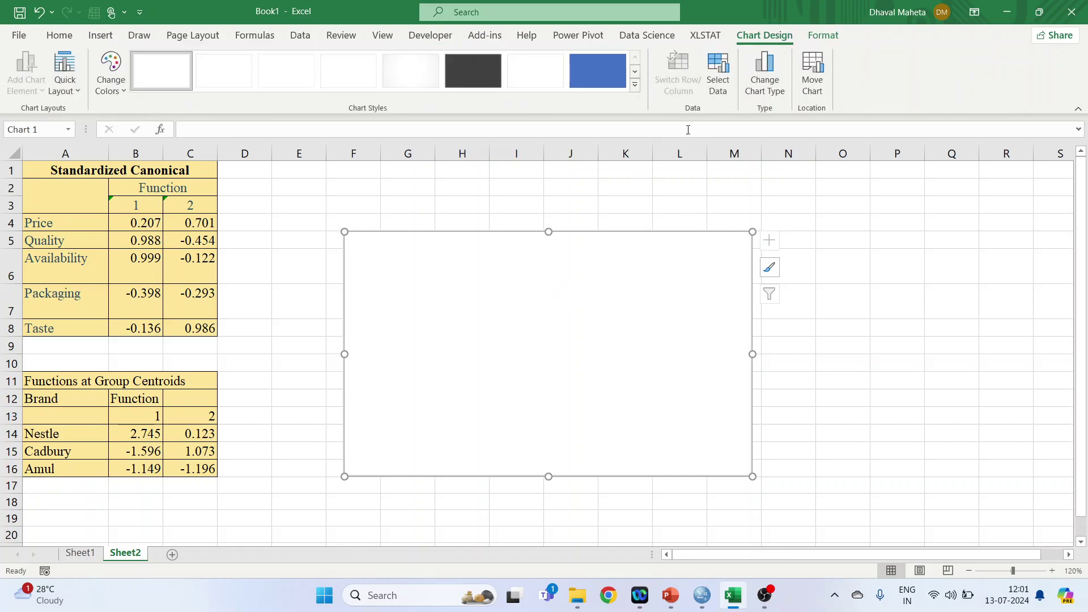
# Step: Add a Price series to the chart with its name from A4, X value from B4 and Y value from C4
pyautogui.click(718, 90)
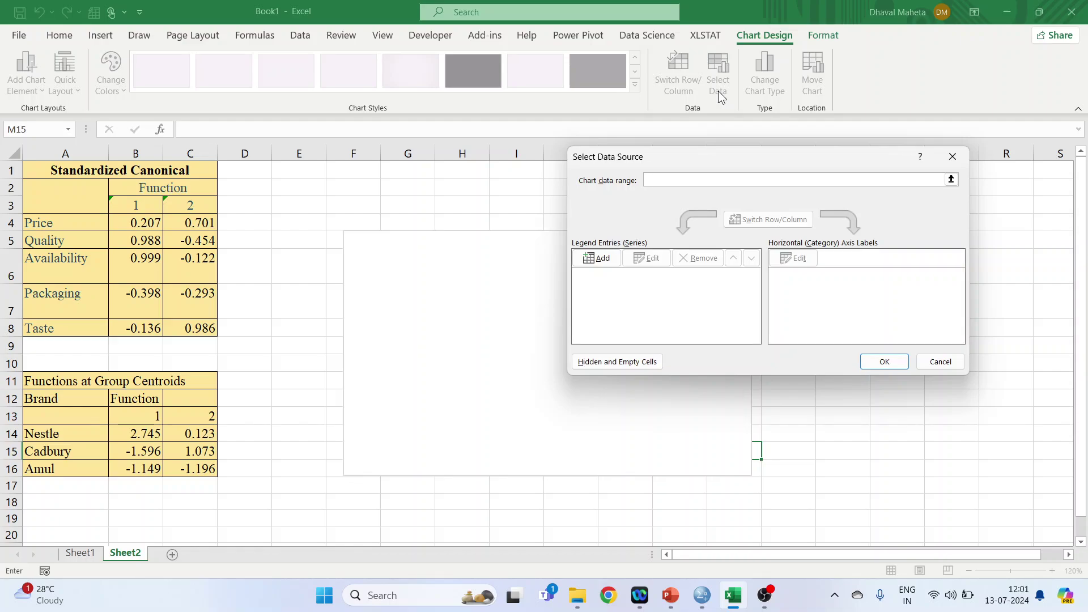
pyautogui.click(603, 259)
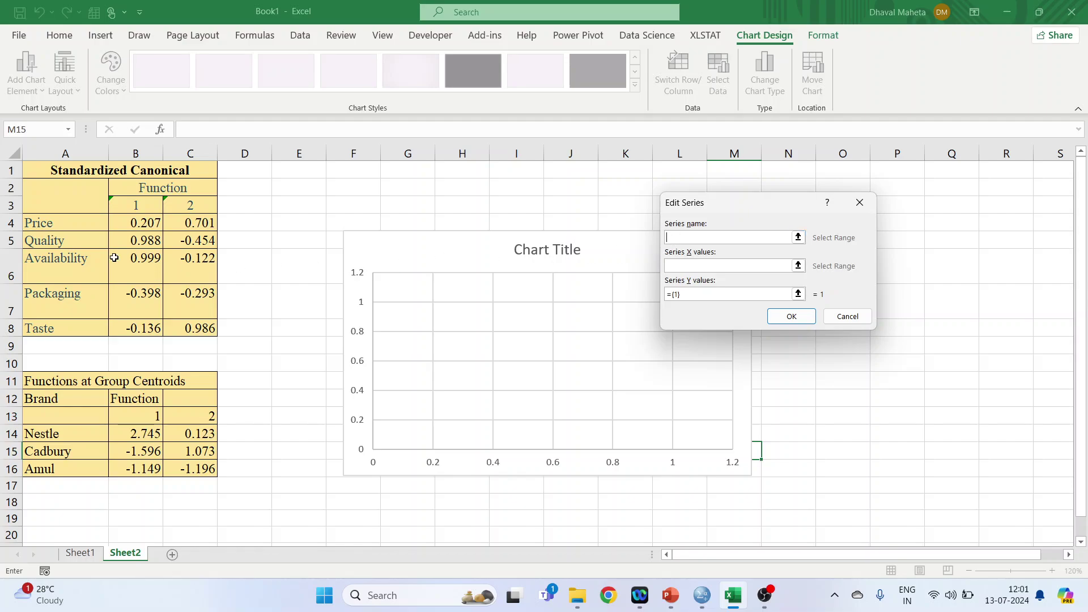
pyautogui.click(66, 225)
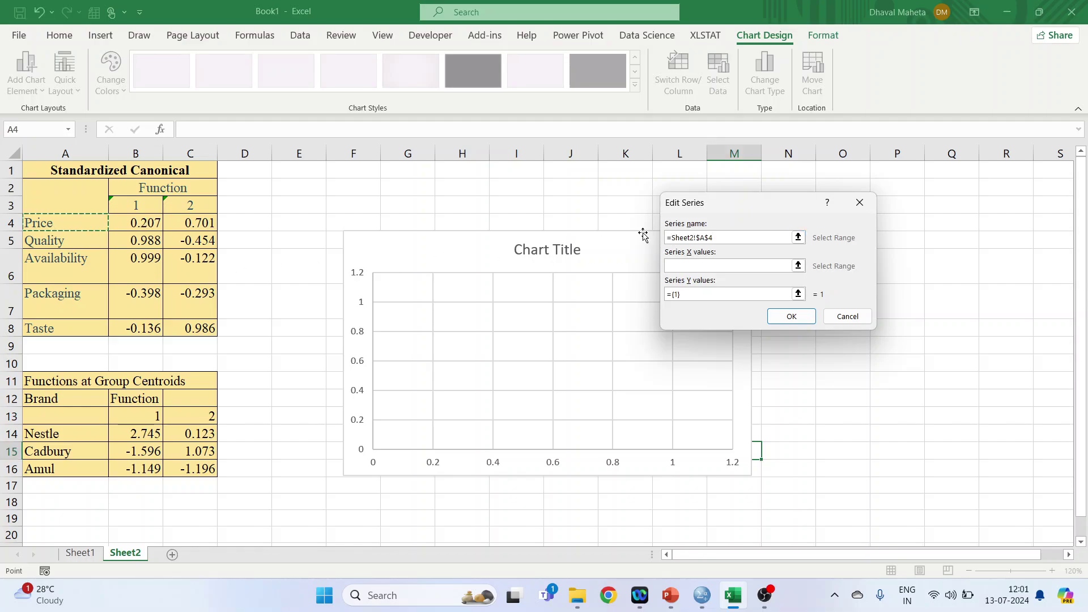
pyautogui.click(684, 265)
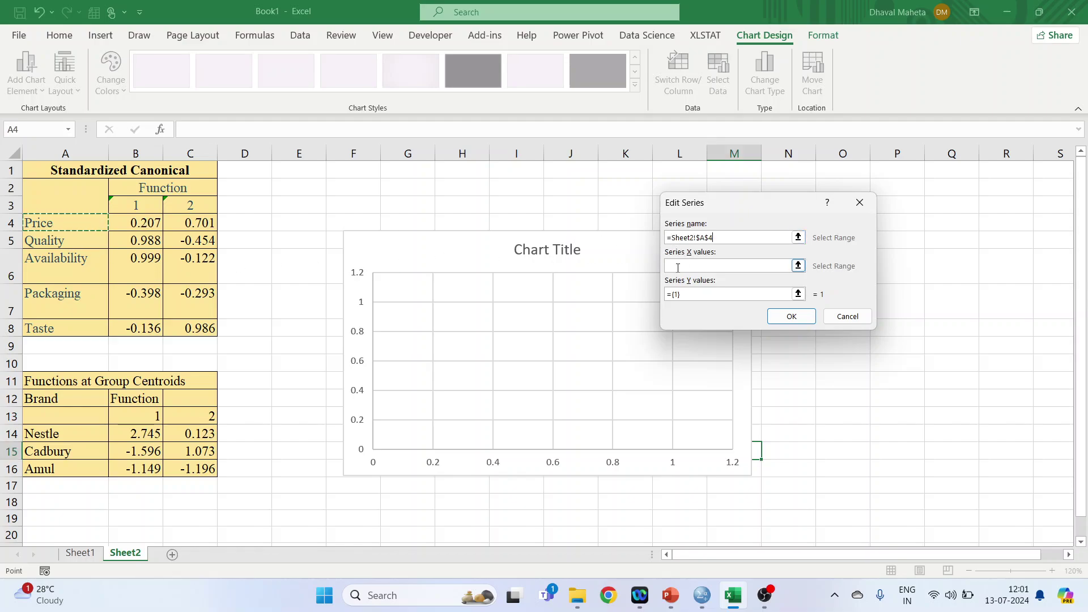
pyautogui.click(150, 225)
pyautogui.click(701, 295)
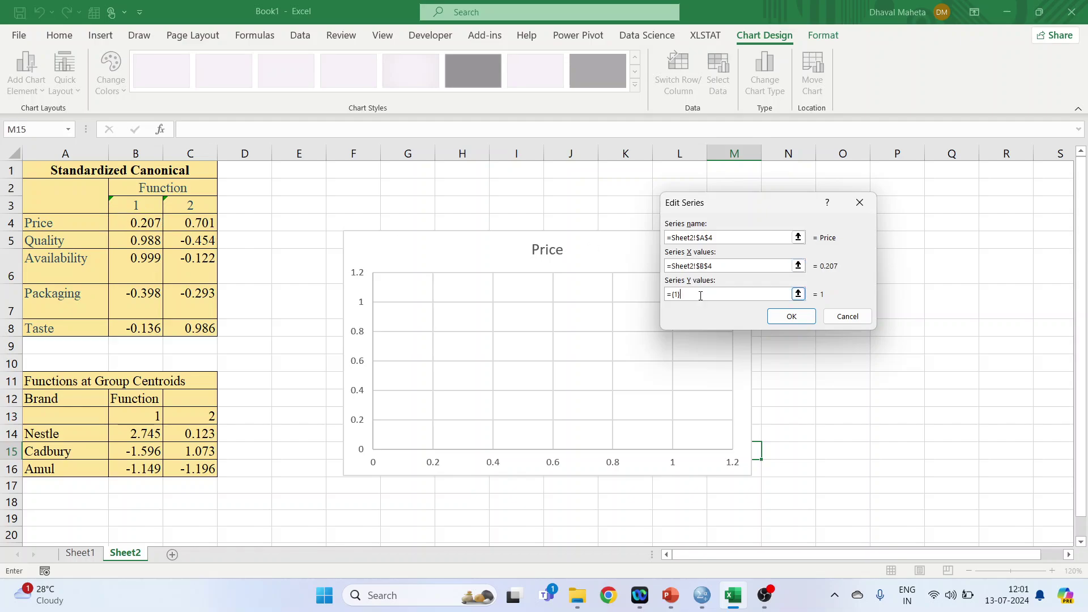
pyautogui.press('BackSpace')
pyautogui.press('BackSpace')
pyautogui.press('BackSpace')
pyautogui.press('BackSpace')
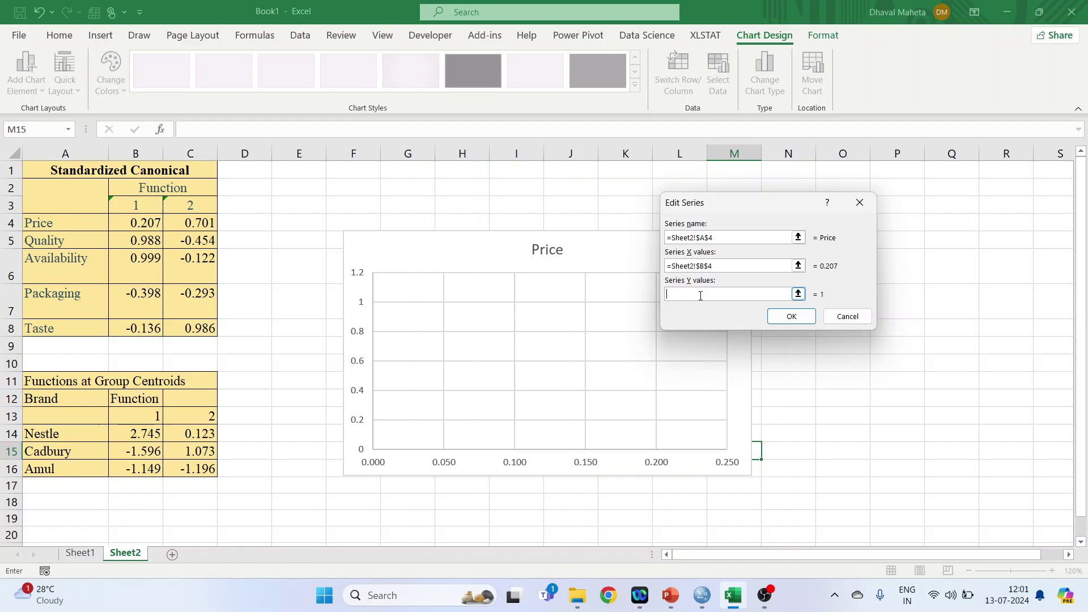
pyautogui.click(198, 223)
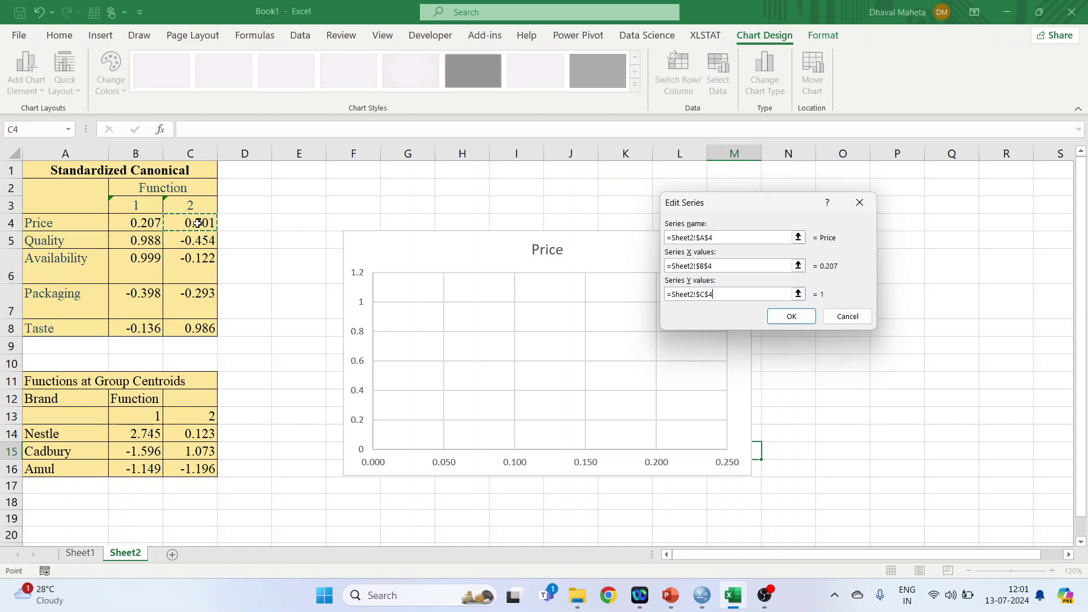
pyautogui.click(772, 319)
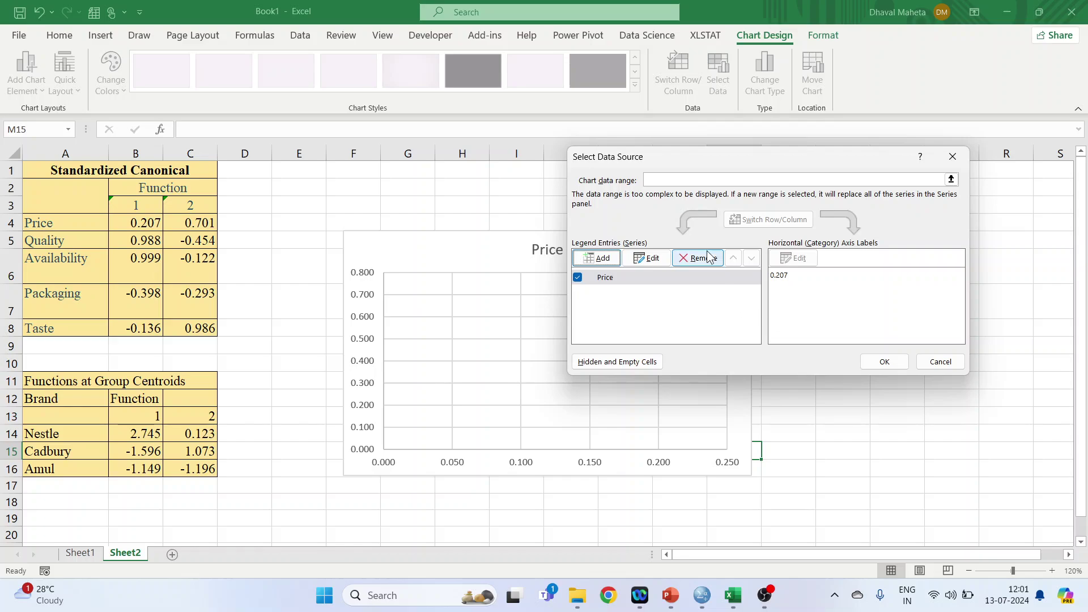
# Step: Add a Quality series to the chart with its name from A5, X value from B5 and Y value from C5
pyautogui.moveTo(671, 161); pyautogui.dragTo(823, 124)
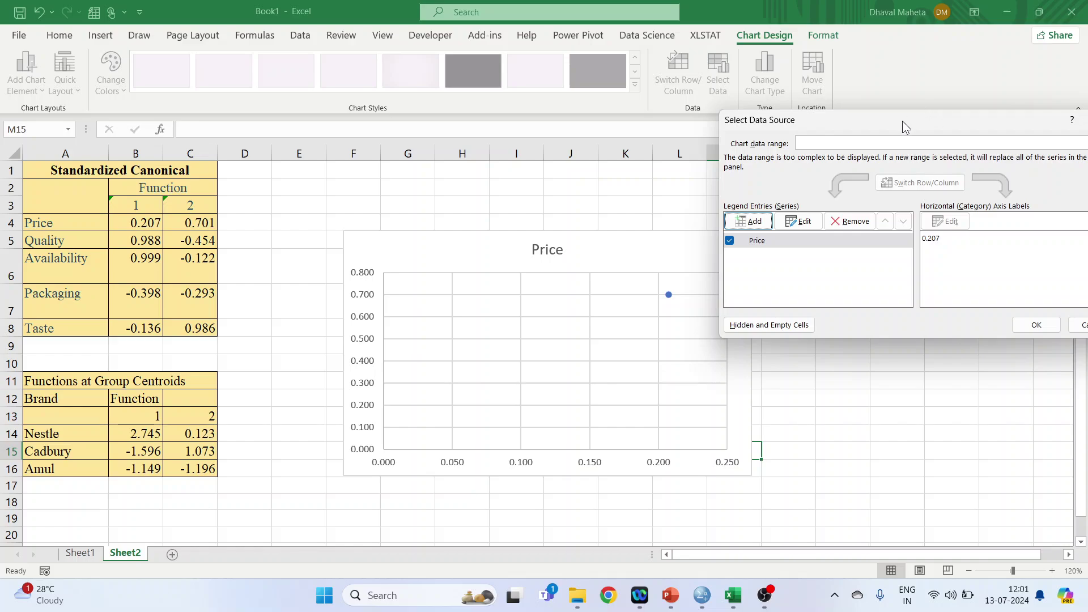
pyautogui.moveTo(902, 121); pyautogui.dragTo(612, 127)
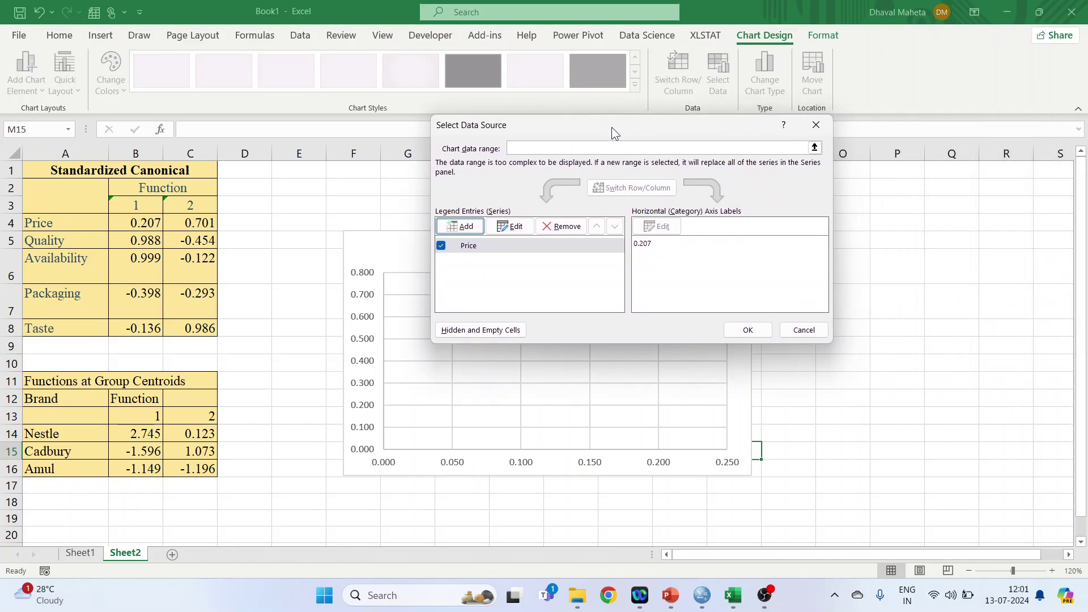
pyautogui.click(464, 226)
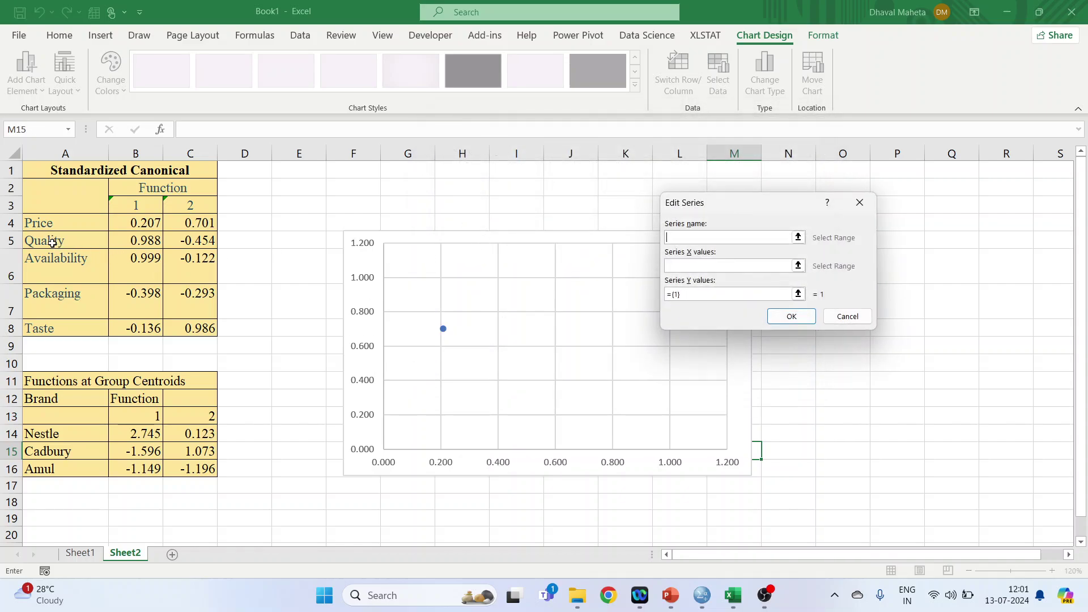
pyautogui.click(52, 242)
pyautogui.click(788, 265)
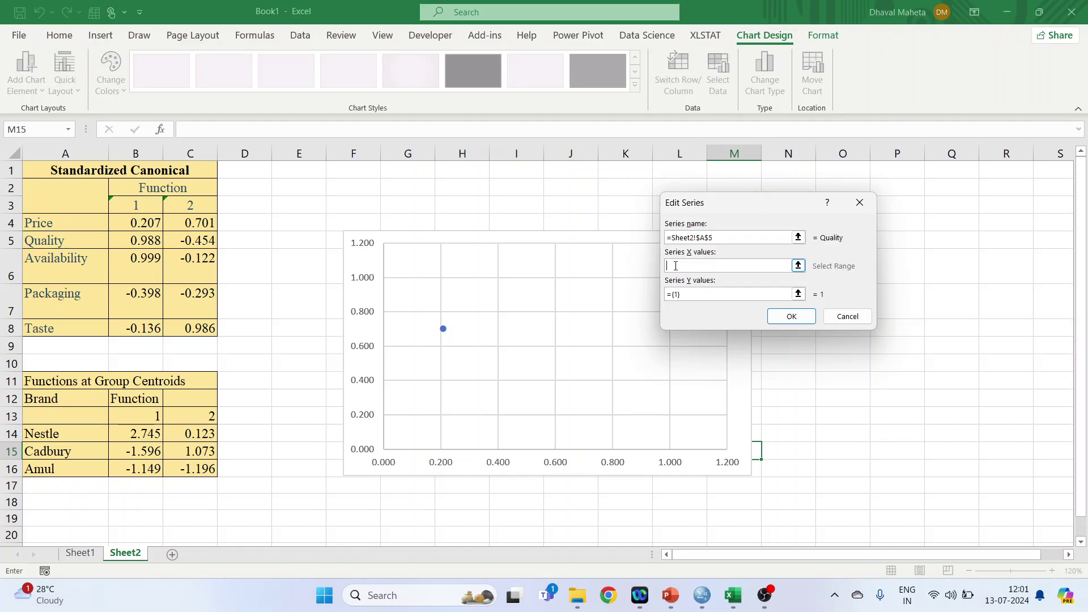
pyautogui.click(145, 241)
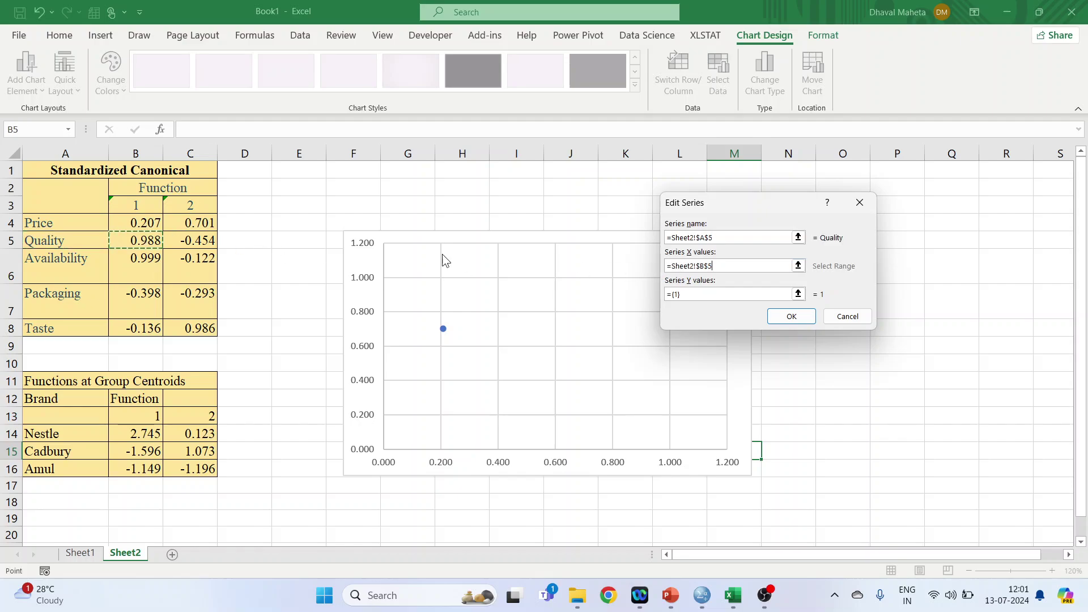
pyautogui.click(697, 295)
pyautogui.press('BackSpace')
pyautogui.press('BackSpace')
pyautogui.press('BackSpace')
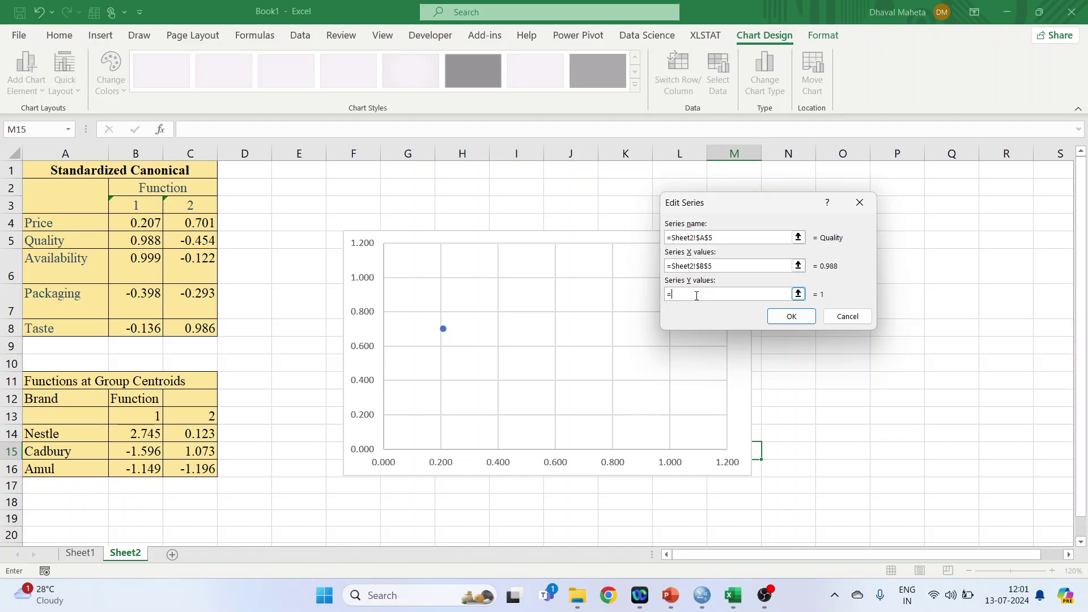
pyautogui.click(196, 247)
pyautogui.click(791, 316)
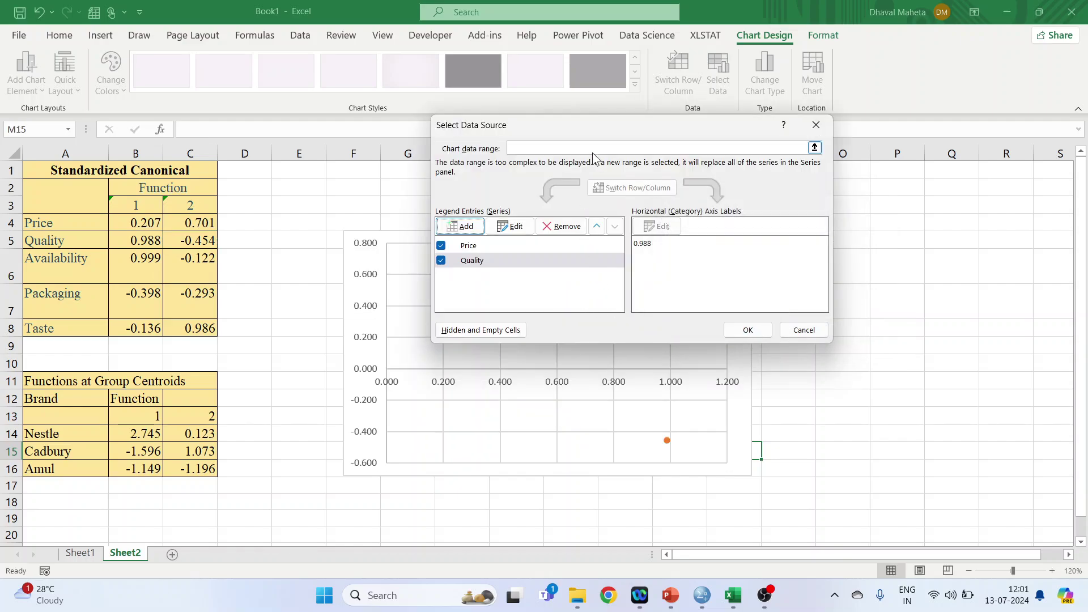
# Step: Add an Availability series to the chart with its name from A6, X value from B6 and Y value from C6
pyautogui.moveTo(566, 126); pyautogui.dragTo(627, 109)
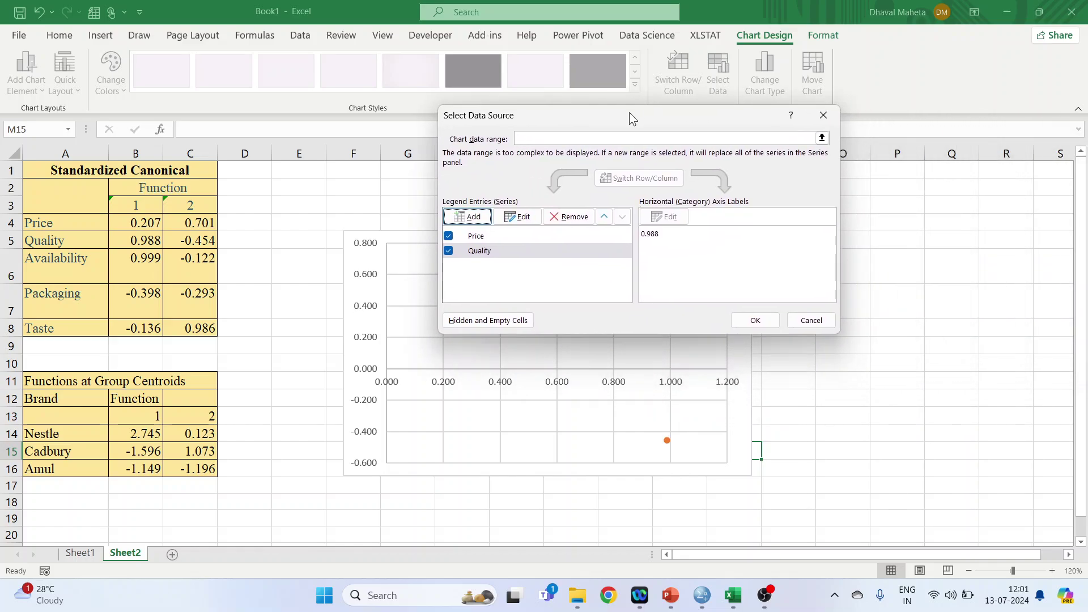
pyautogui.click(473, 217)
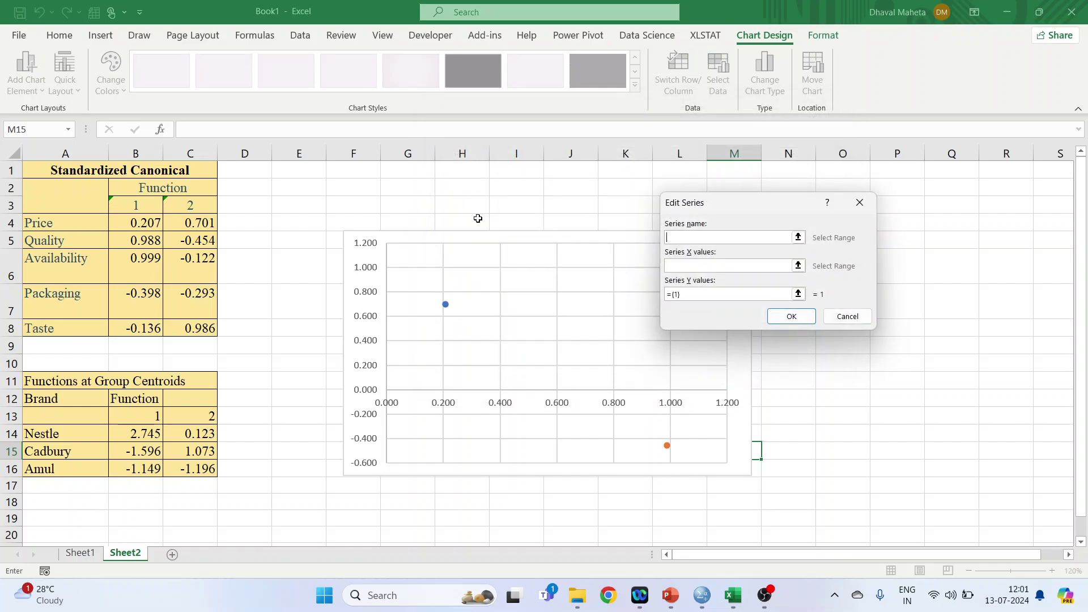
pyautogui.click(72, 267)
pyautogui.click(676, 267)
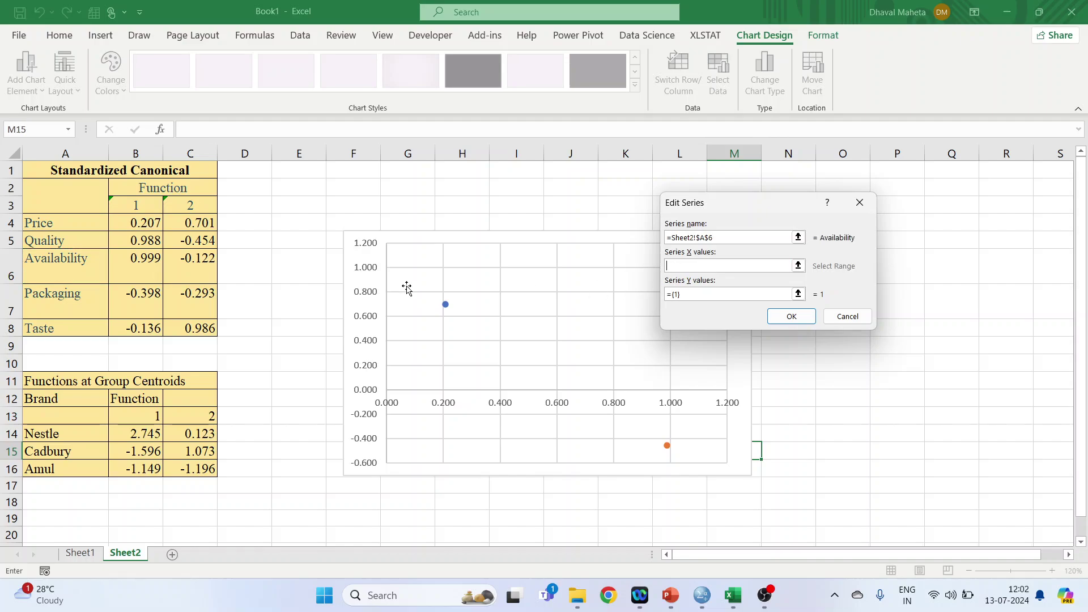
pyautogui.click(139, 266)
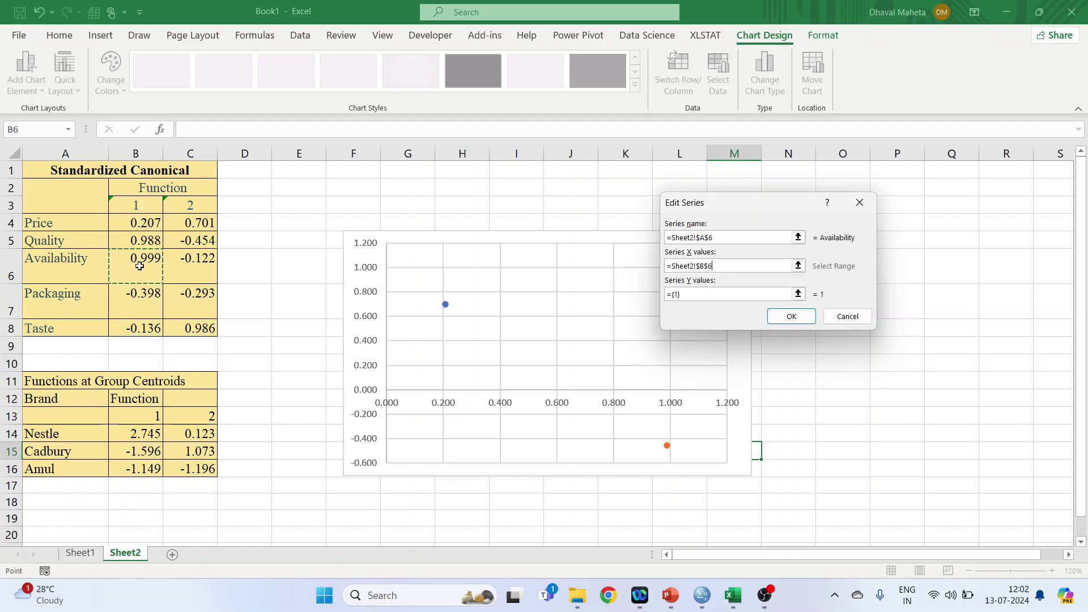
pyautogui.click(693, 295)
pyautogui.press('BackSpace')
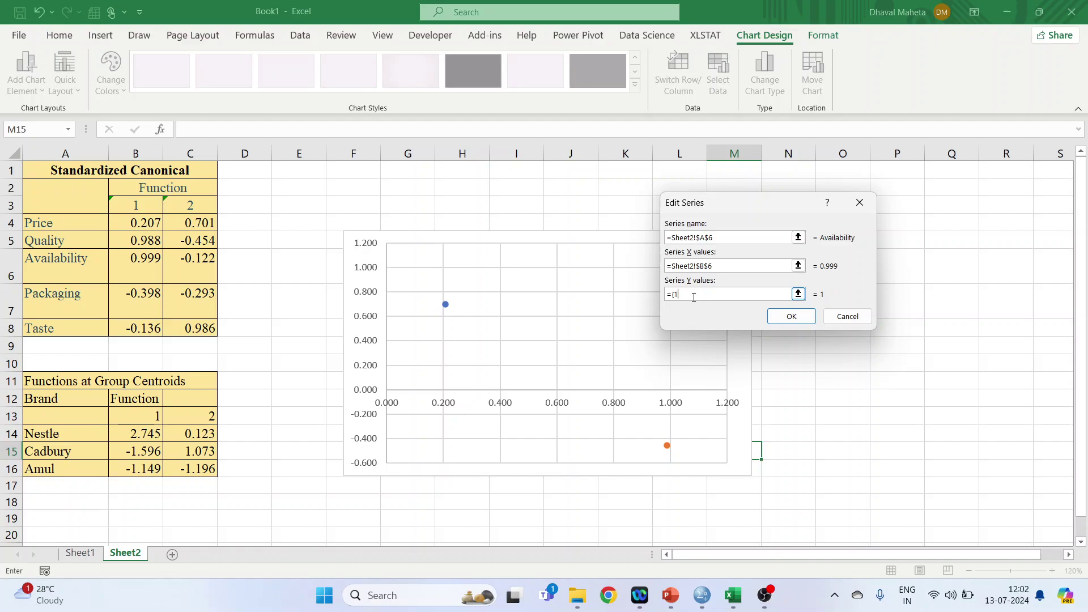
pyautogui.click(189, 270)
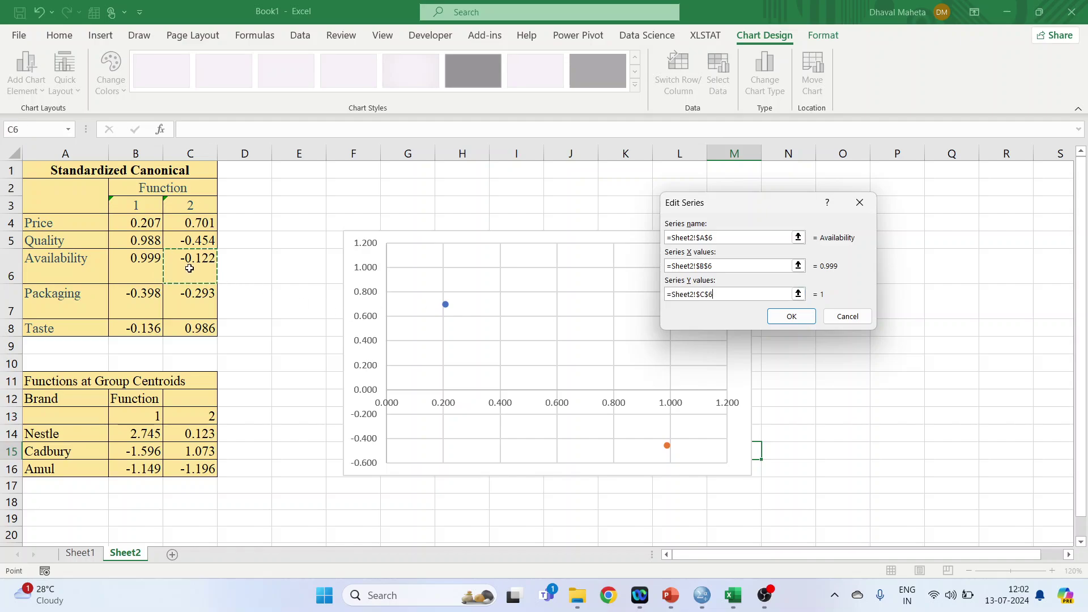
pyautogui.click(785, 318)
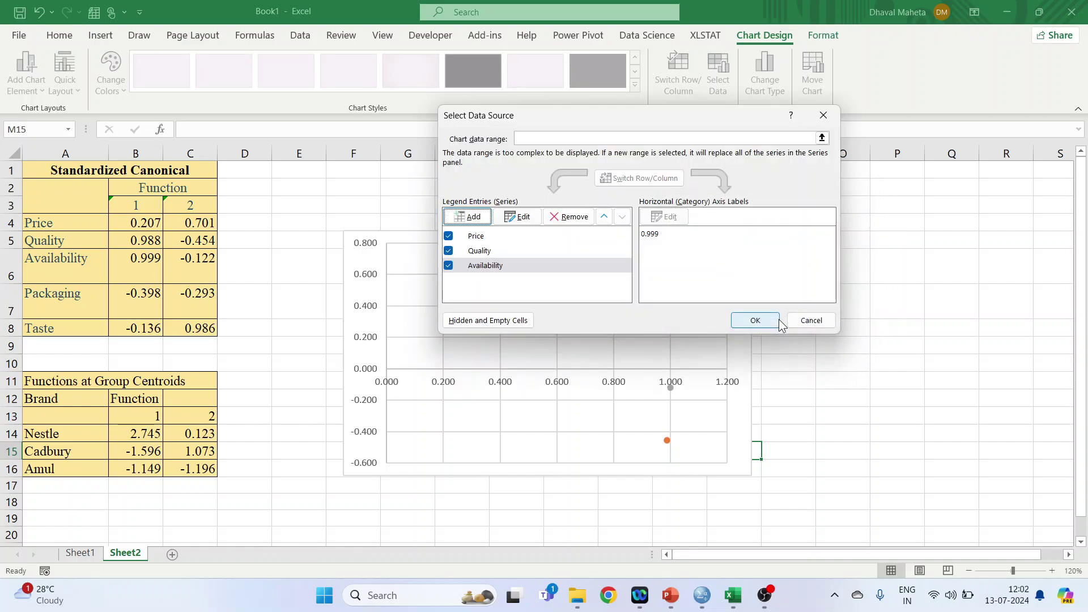
# Step: Add a Packaging series to the chart with its name from A7, X value from B7 and Y value from C7
pyautogui.click(473, 219)
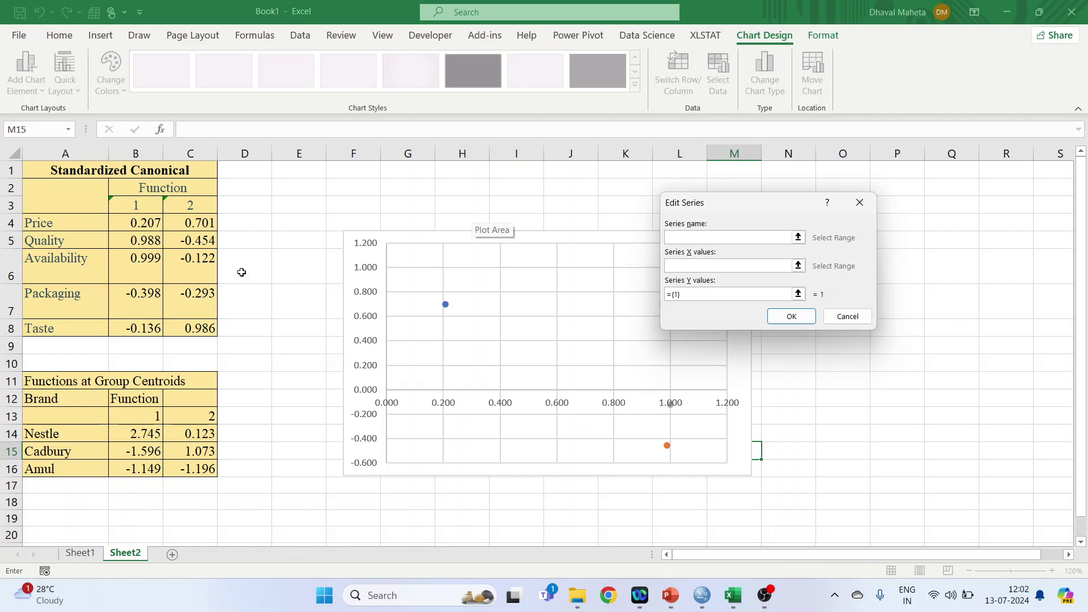
pyautogui.click(87, 298)
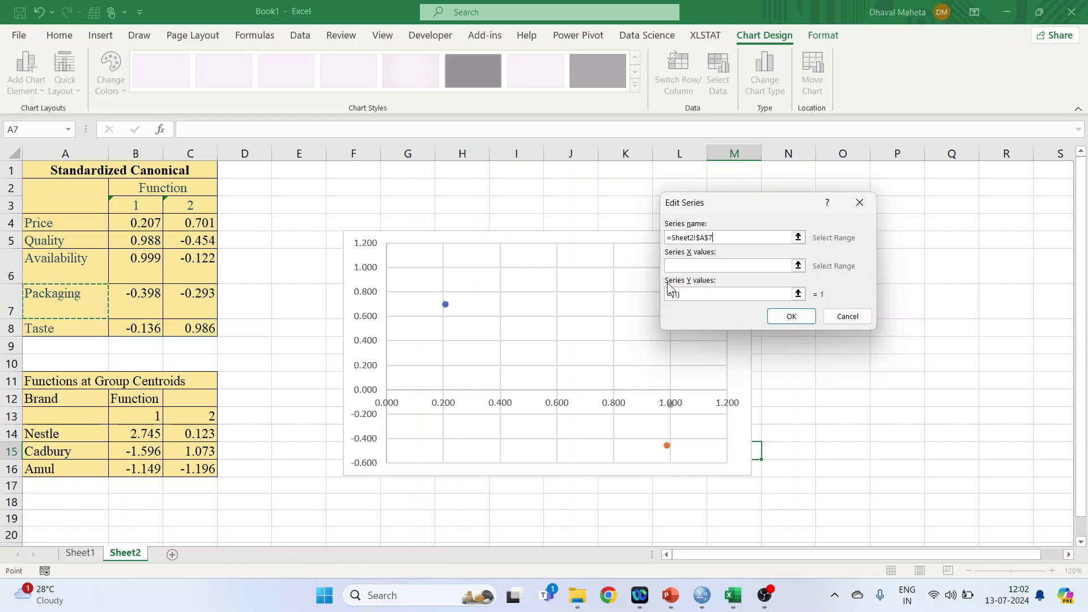
pyautogui.click(785, 266)
pyautogui.click(149, 302)
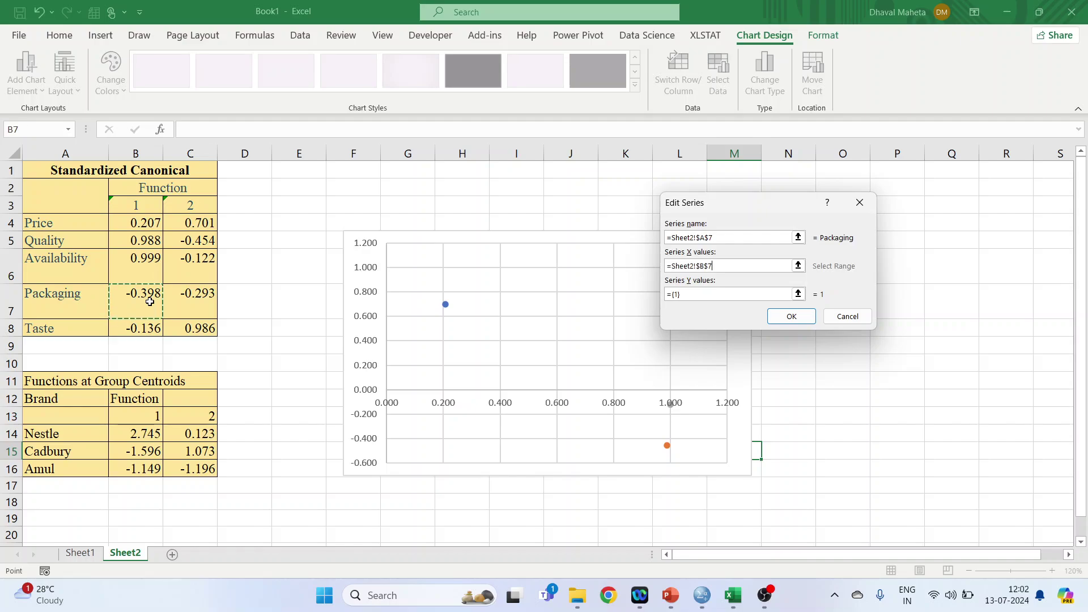
pyautogui.click(688, 294)
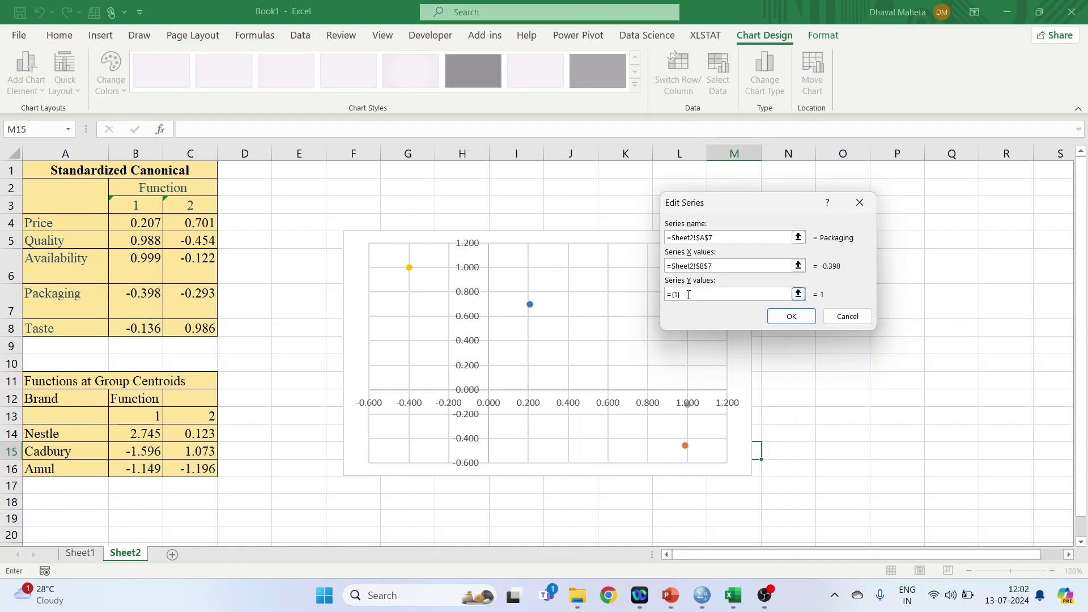
pyautogui.click(202, 305)
pyautogui.click(785, 317)
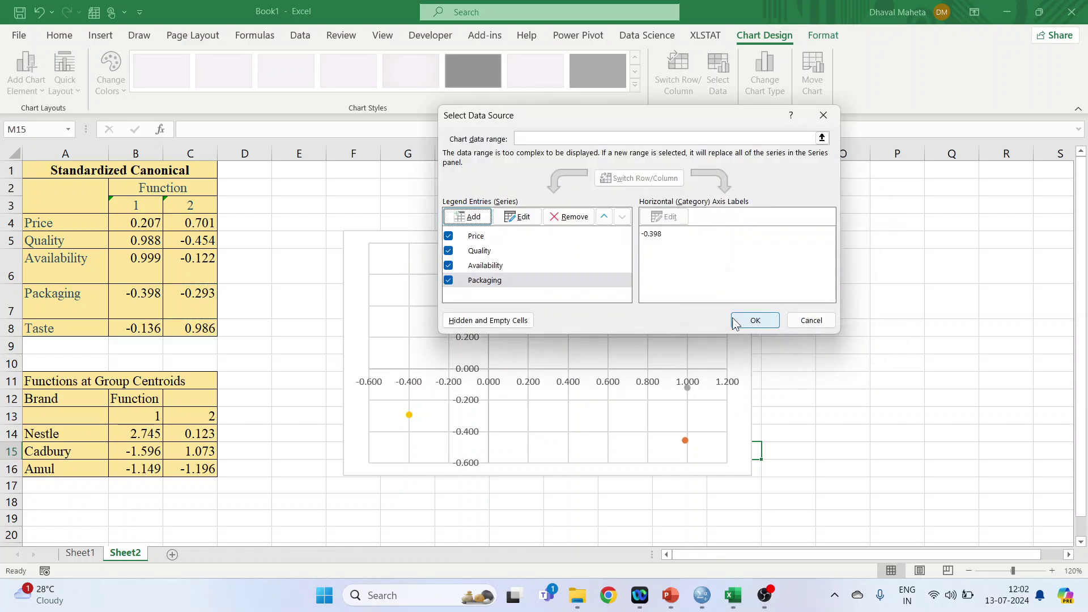
# Step: Add a Taste series to the chart with its name from A8, X value from B8 and Y value from C8
pyautogui.click(470, 217)
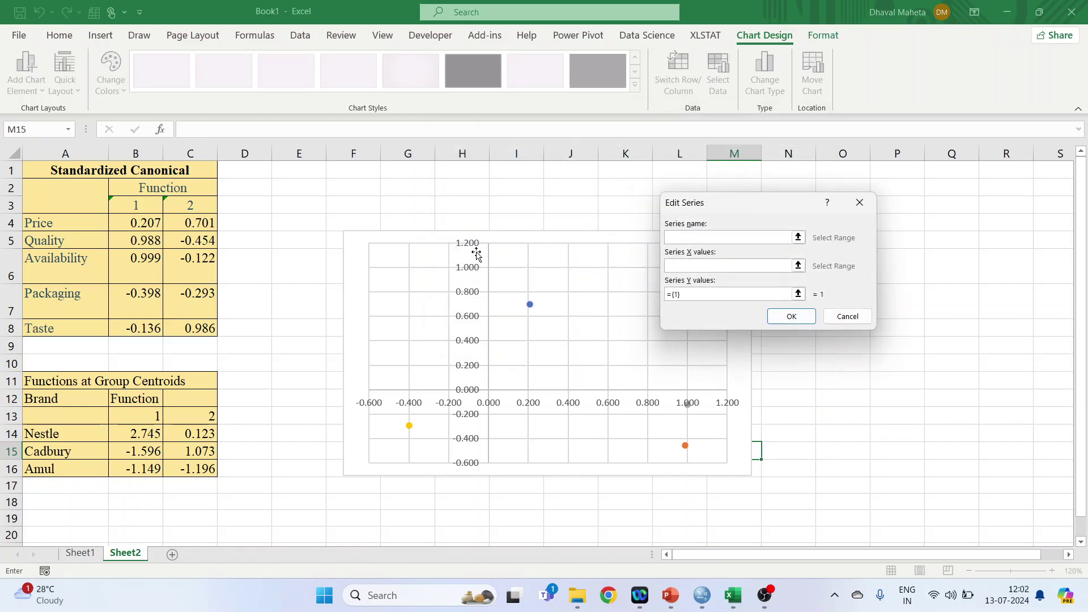
pyautogui.click(78, 333)
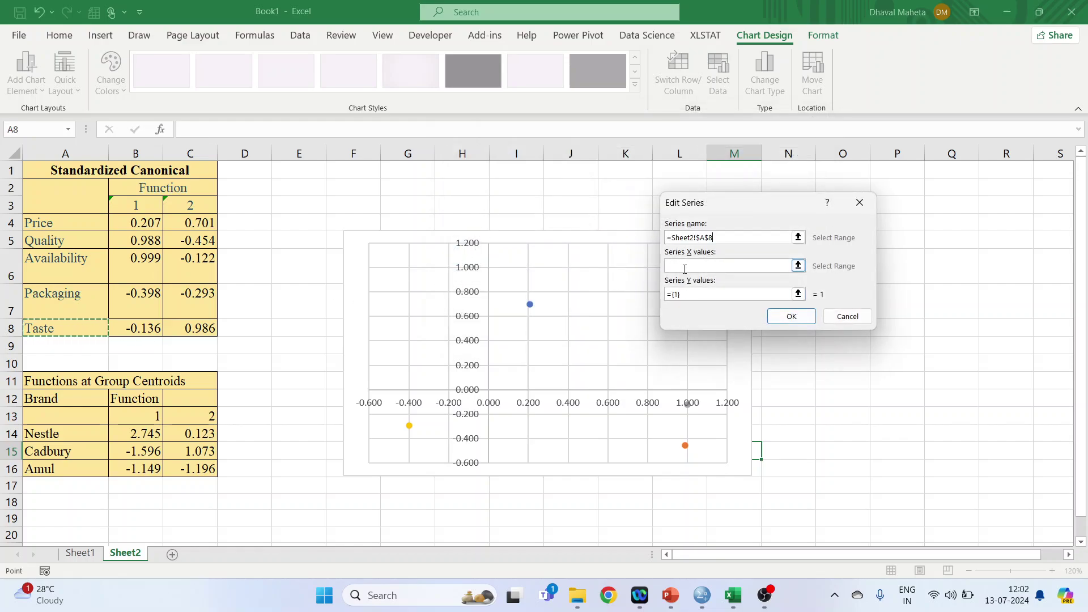
pyautogui.click(782, 266)
pyautogui.click(137, 331)
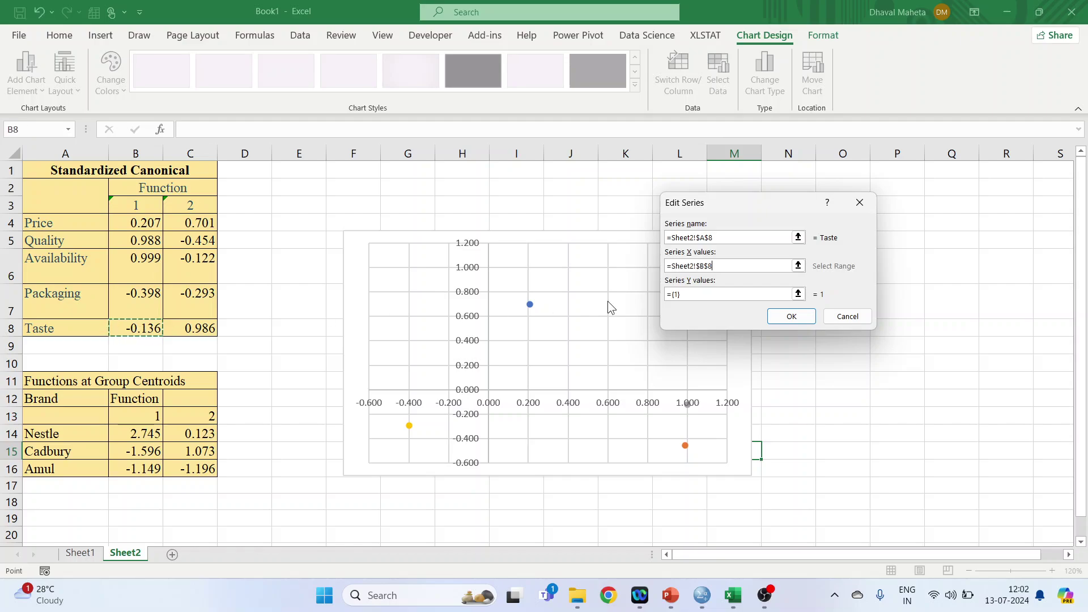
pyautogui.click(696, 294)
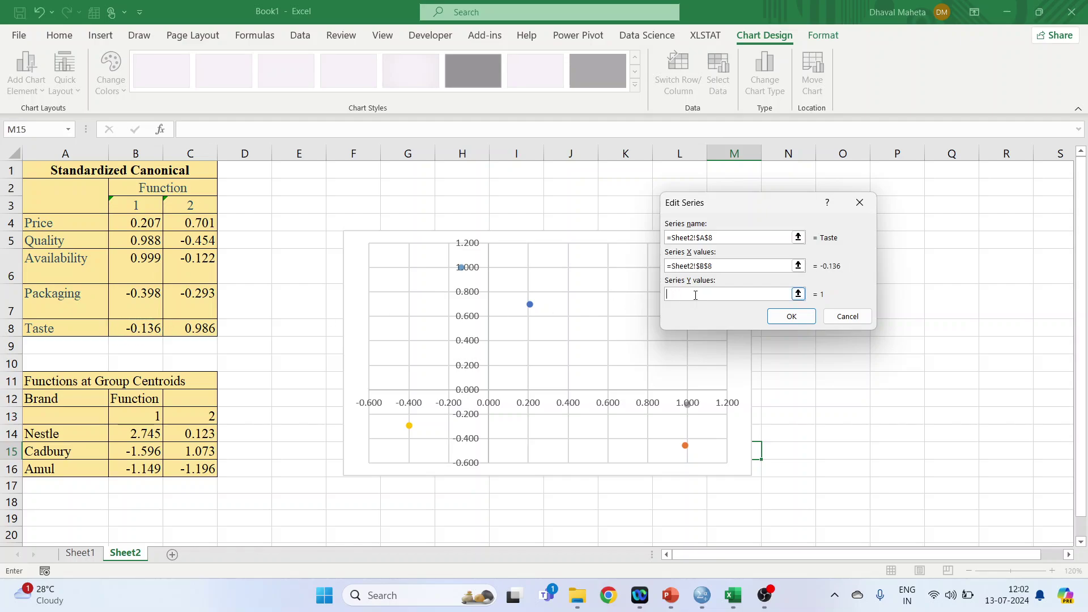
pyautogui.click(203, 331)
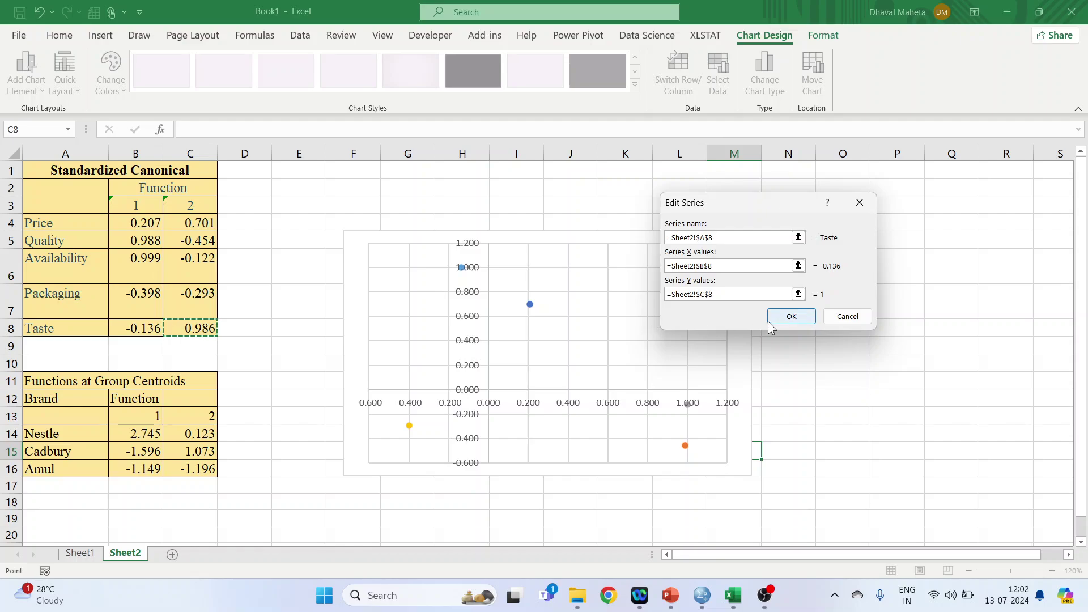
pyautogui.click(788, 317)
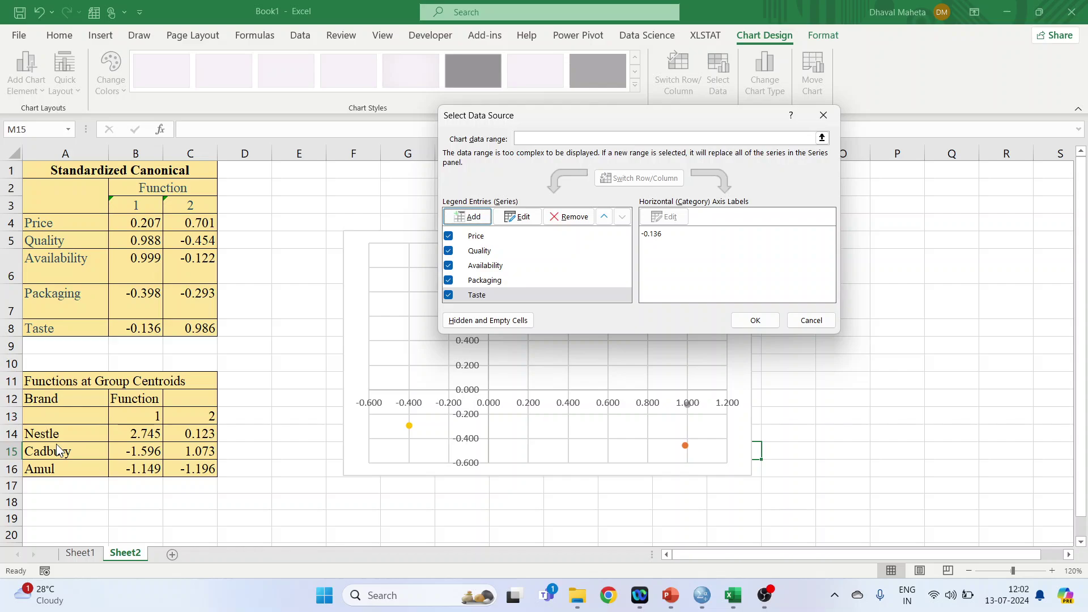
# Step: Add a Nestle series to the chart with its name from A14, X value from B14 and Y value from C14
pyautogui.click(468, 217)
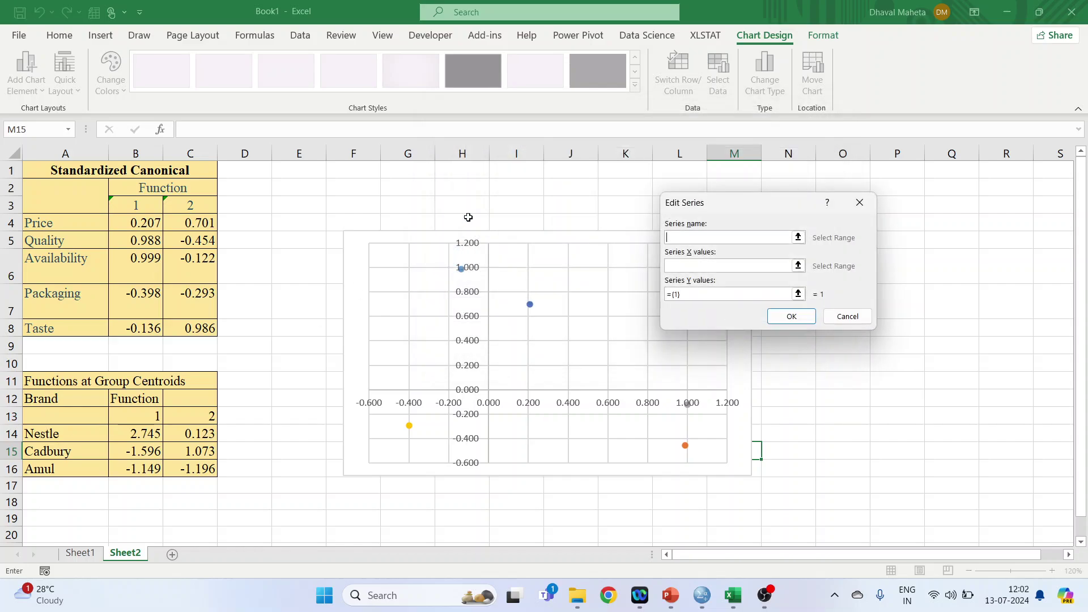
pyautogui.click(53, 434)
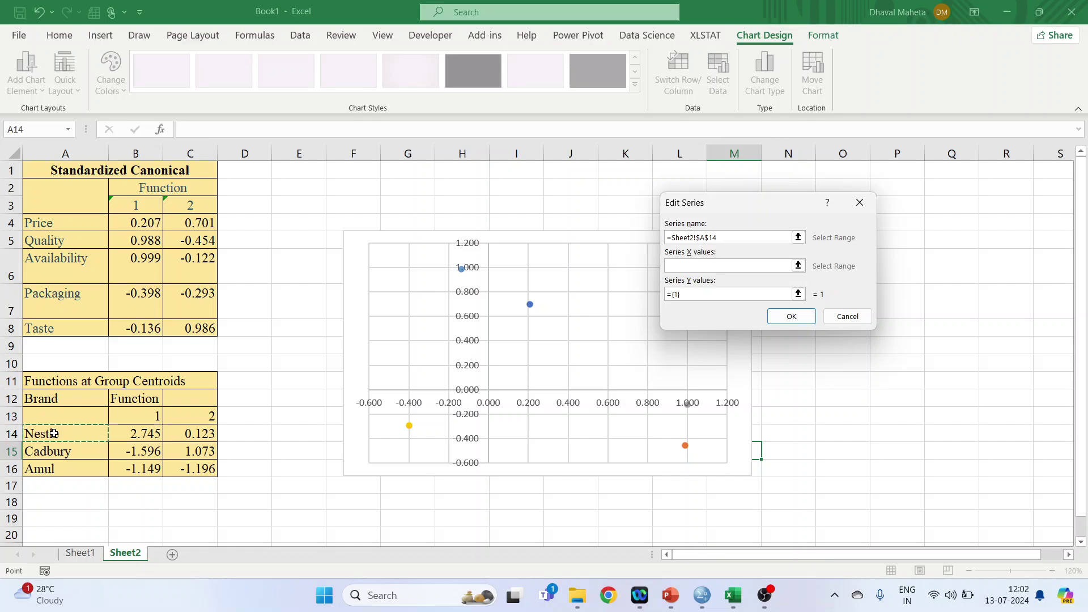
pyautogui.press('Tab')
pyautogui.click(149, 433)
pyautogui.click(699, 294)
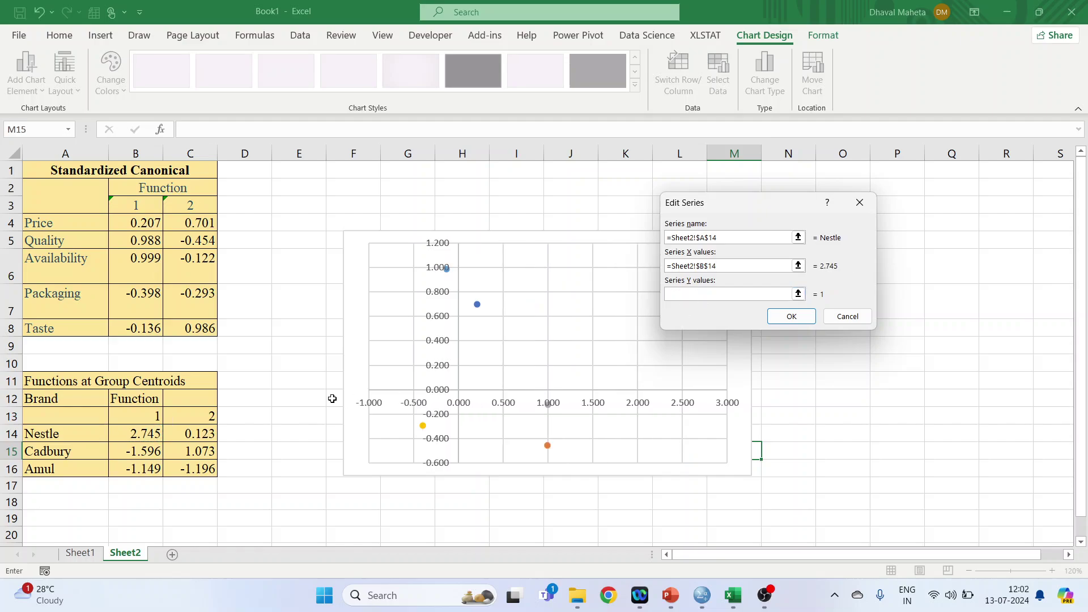
pyautogui.click(204, 435)
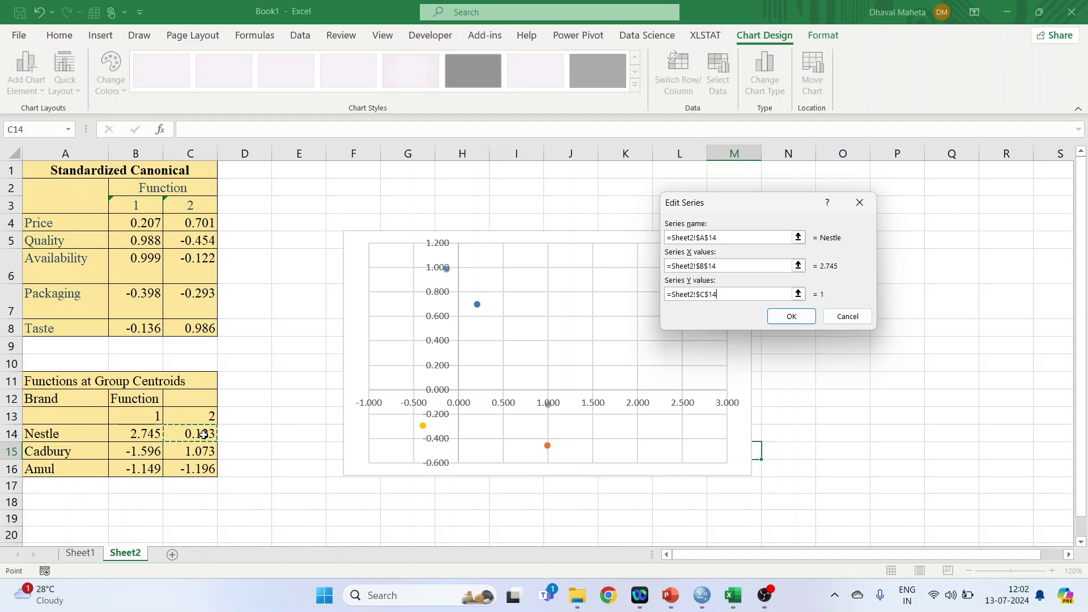
pyautogui.click(779, 320)
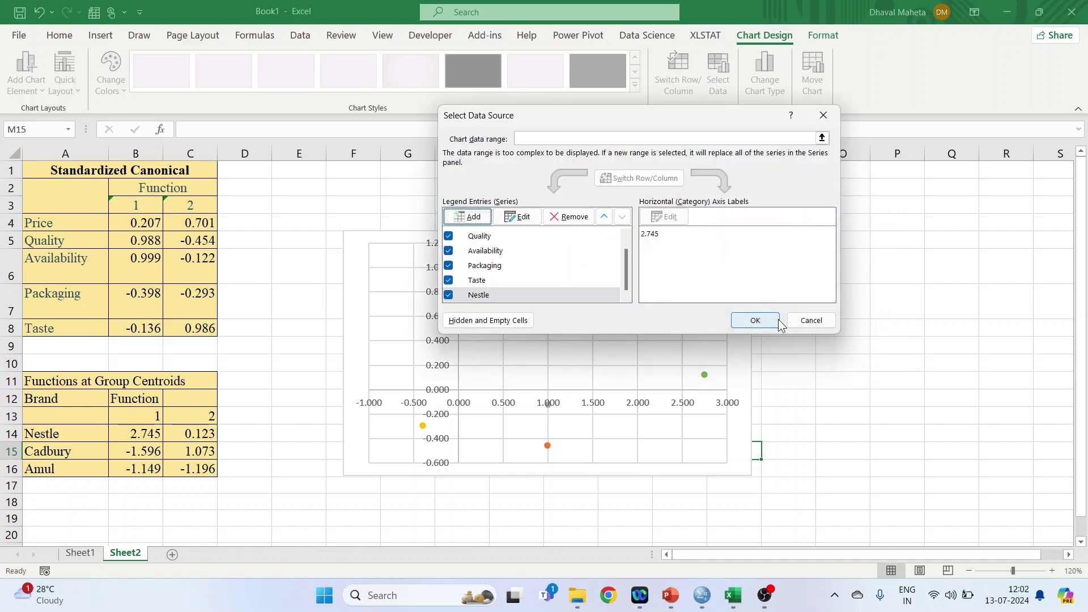
# Step: Add a Cadbury series to the chart with its name from A15, X value from B15 and Y value from C15
pyautogui.click(463, 217)
pyautogui.click(51, 451)
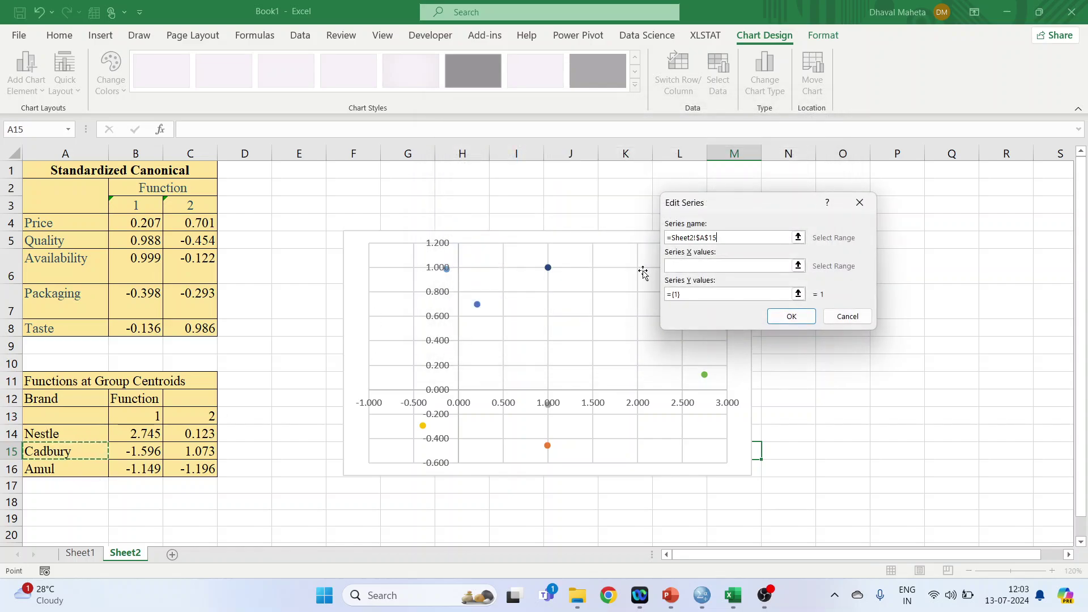
pyautogui.click(146, 448)
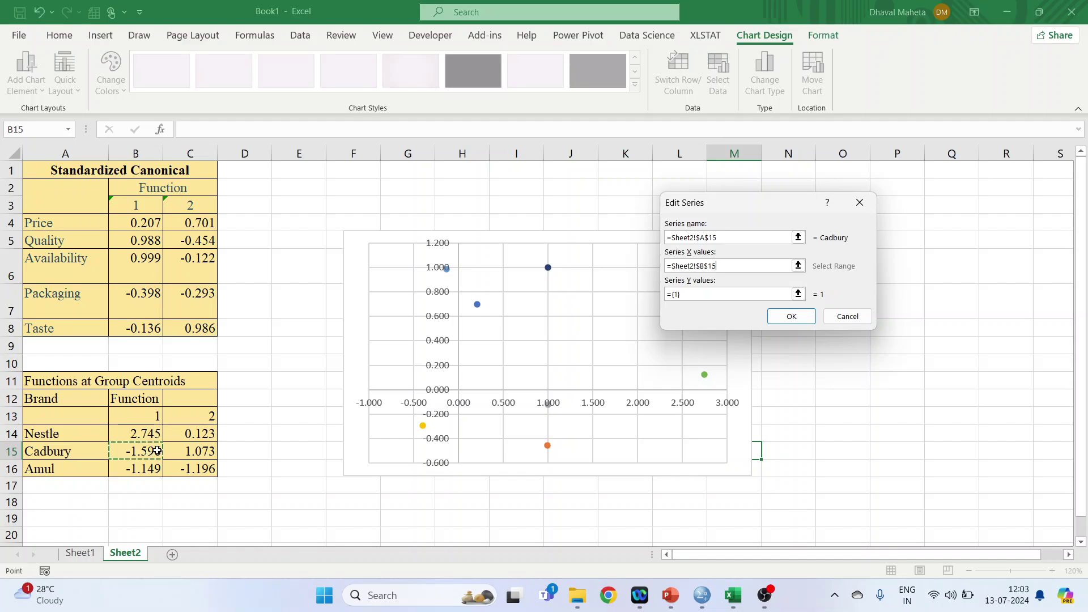
pyautogui.click(688, 295)
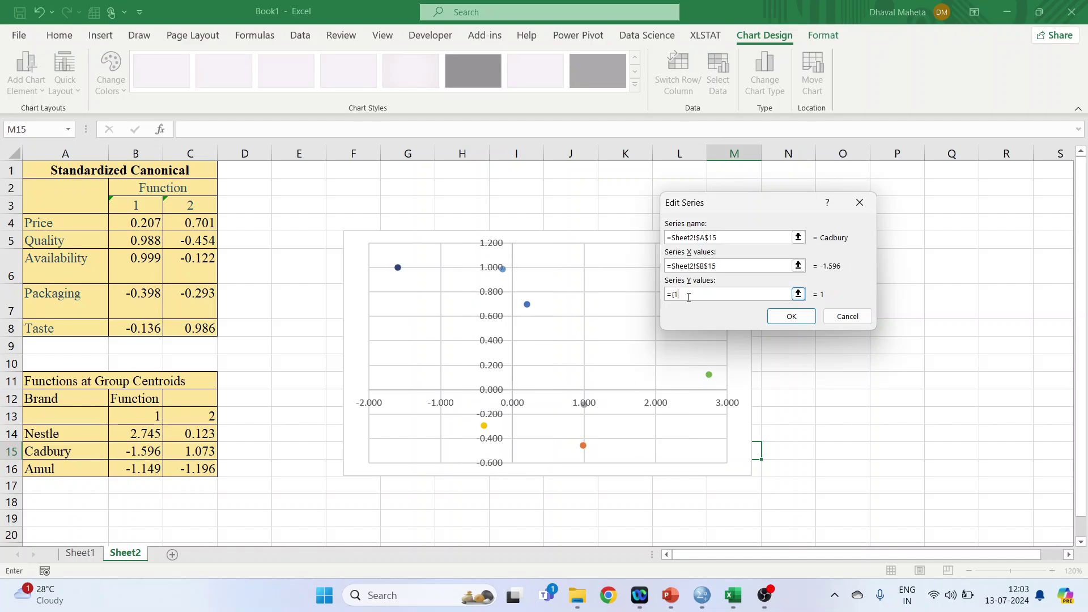
pyautogui.click(191, 451)
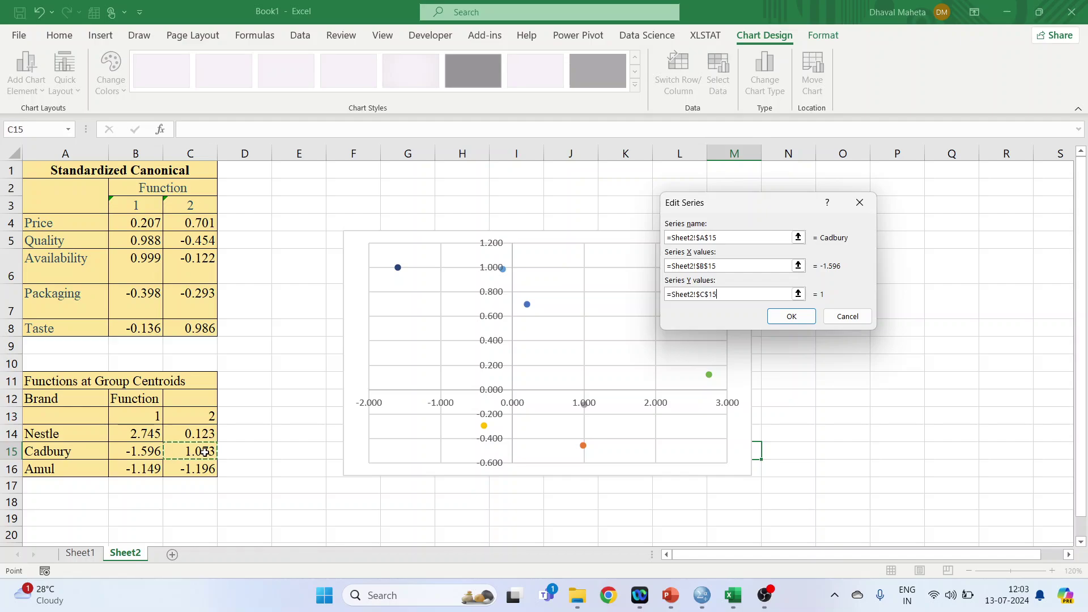
pyautogui.click(780, 319)
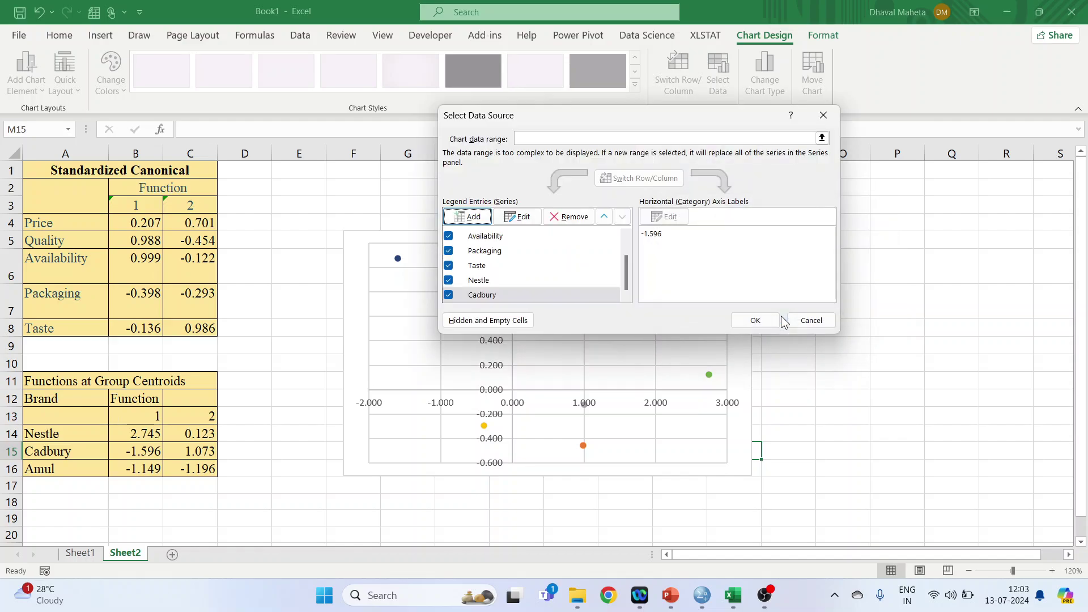
# Step: Add an Amul series with its name from A16, X value from B16 and Y value from C16, and apply the chart's data source
pyautogui.click(474, 220)
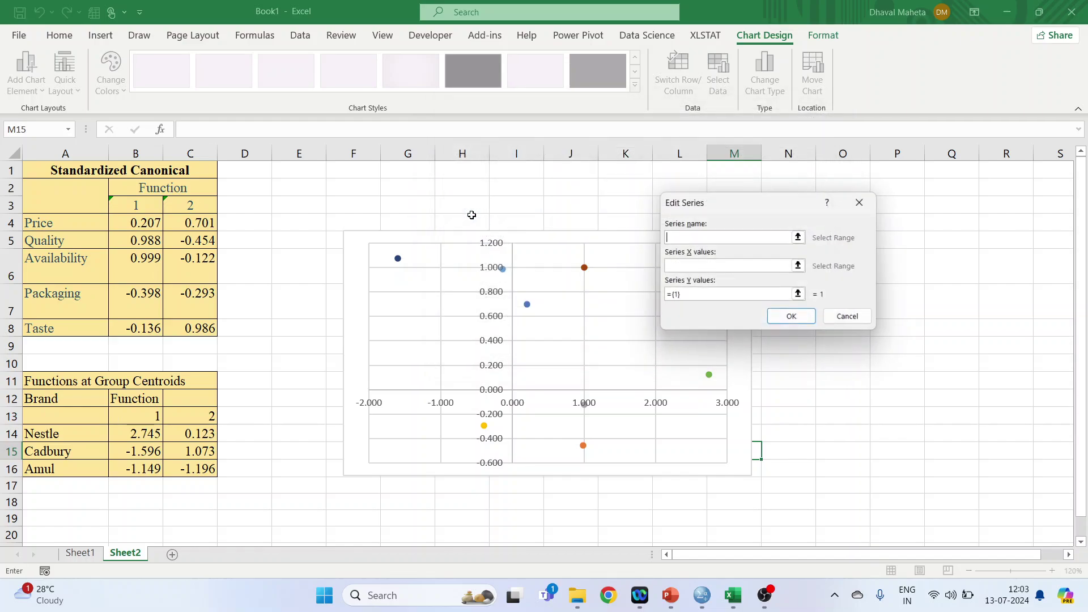
pyautogui.click(53, 470)
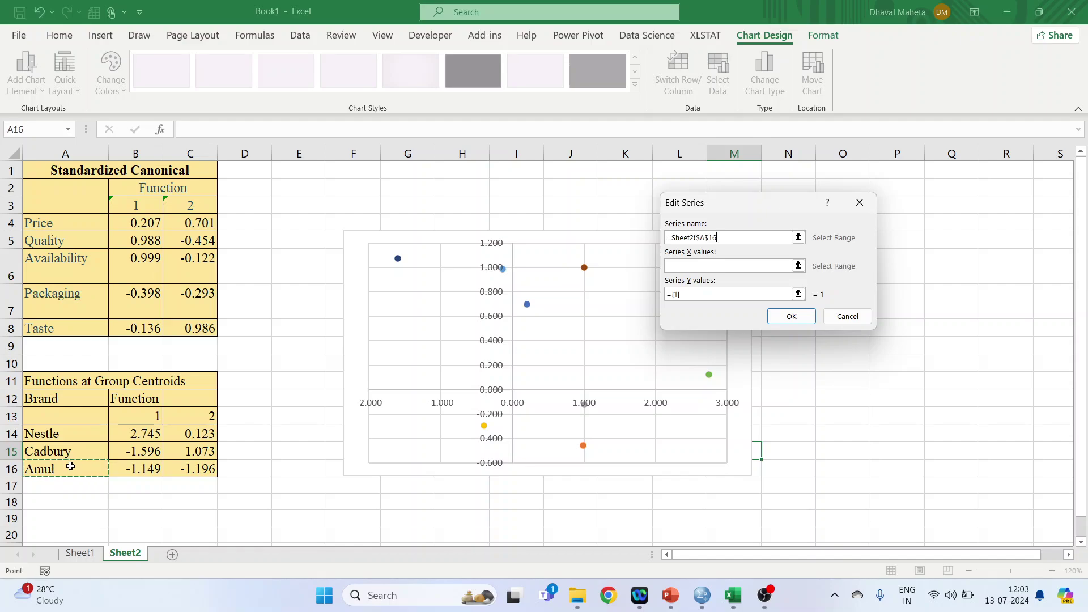
pyautogui.click(677, 266)
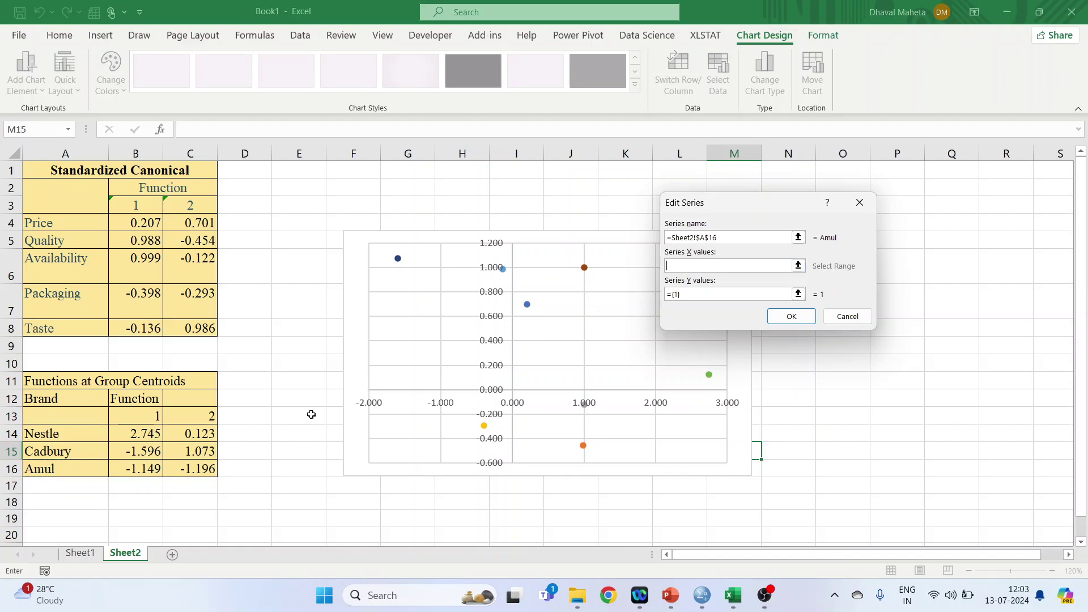
pyautogui.click(142, 468)
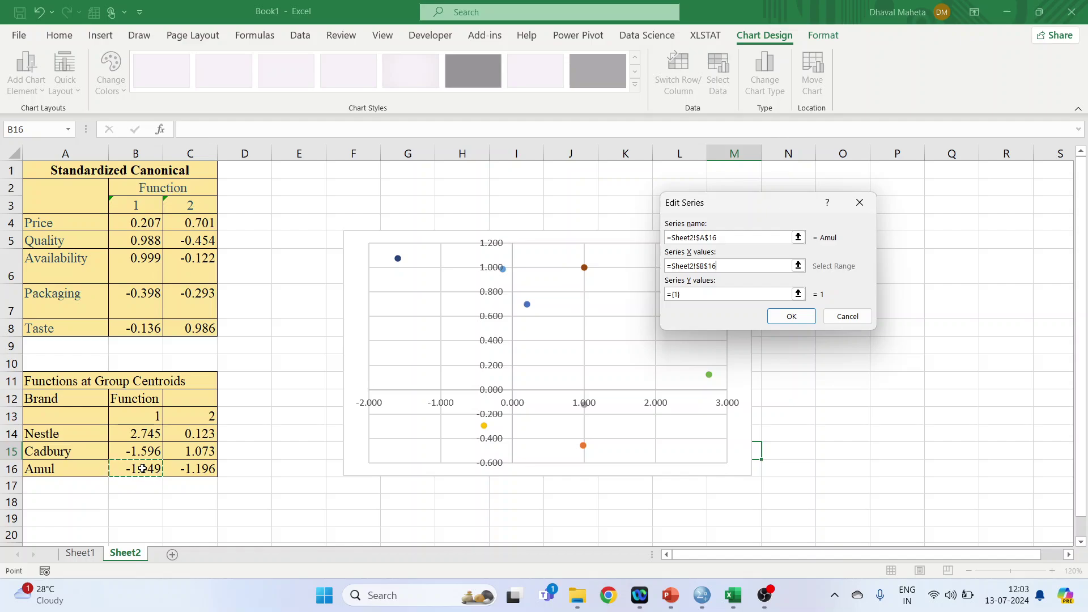
pyautogui.click(695, 295)
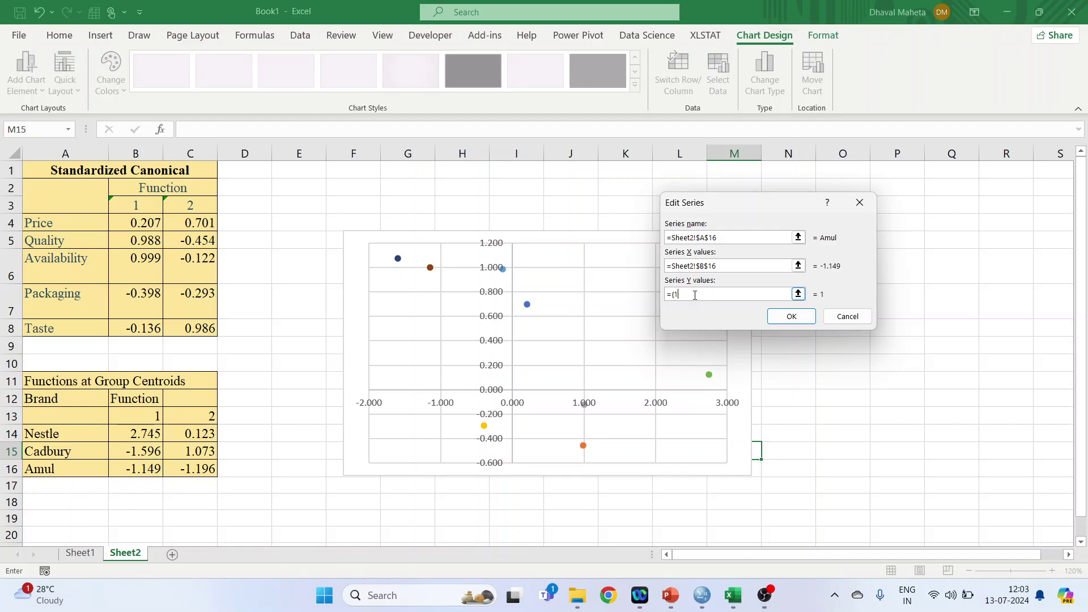
pyautogui.click(207, 469)
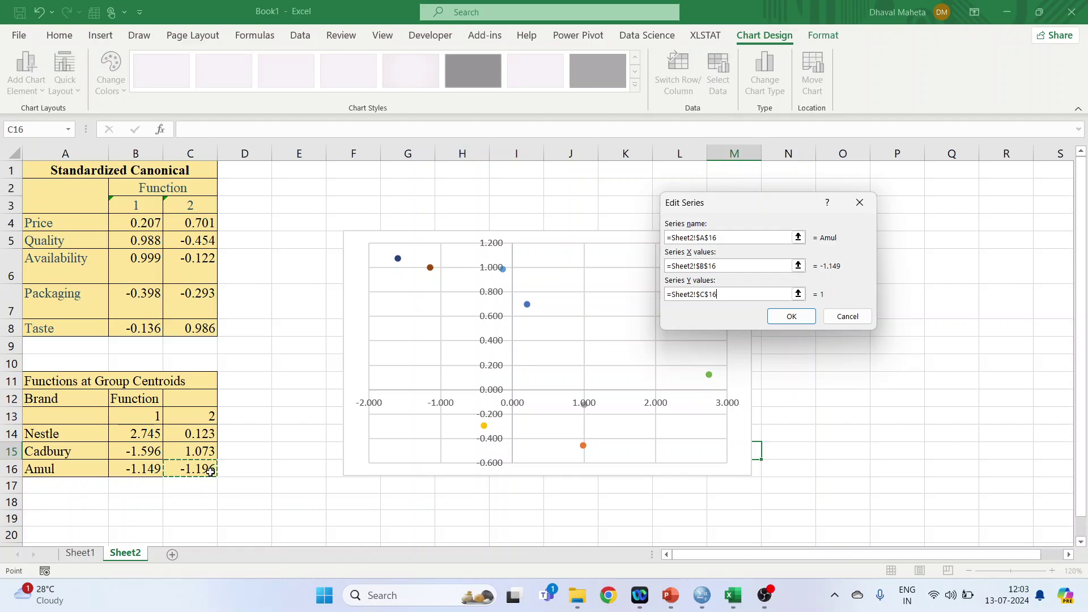
pyautogui.click(792, 318)
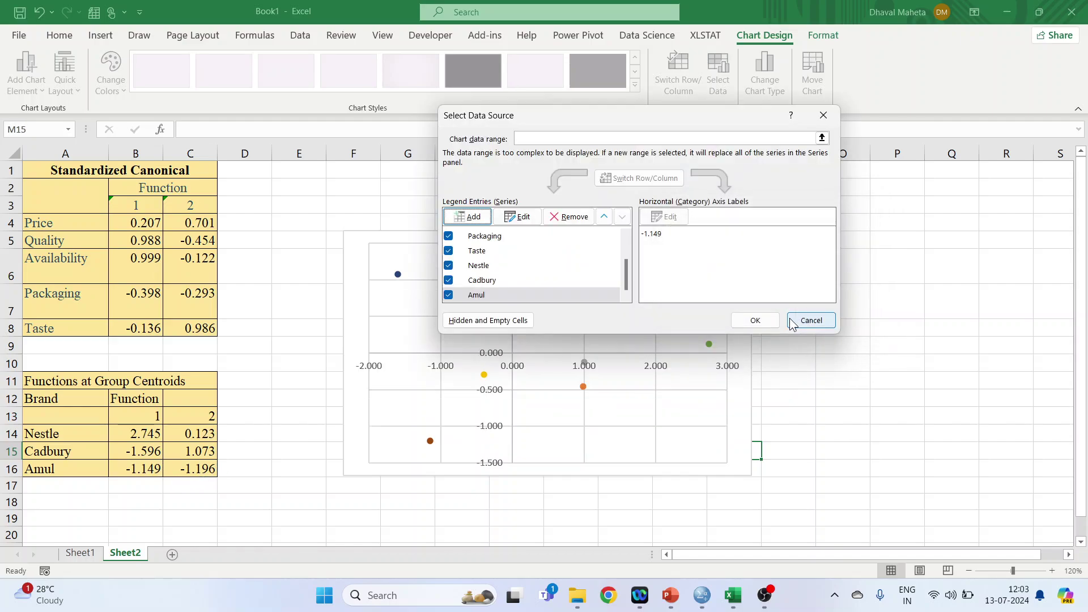
pyautogui.click(764, 317)
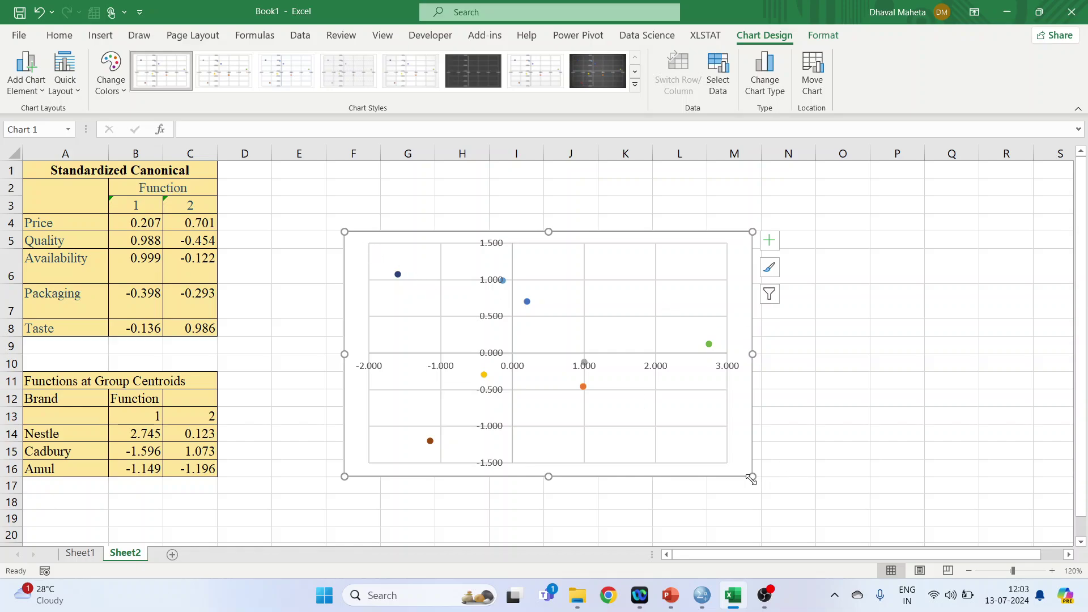
# Step: Enlarge and position the scatter chart so it spans about columns E to O and rows 2 to 19
pyautogui.moveTo(752, 479); pyautogui.dragTo(869, 506)
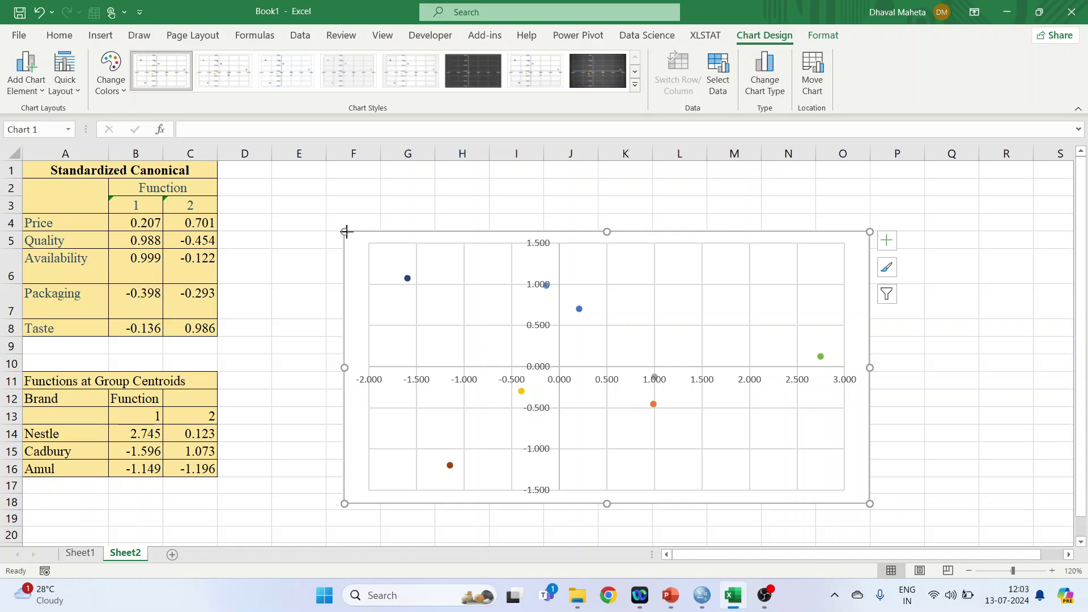
pyautogui.moveTo(345, 232); pyautogui.dragTo(285, 155)
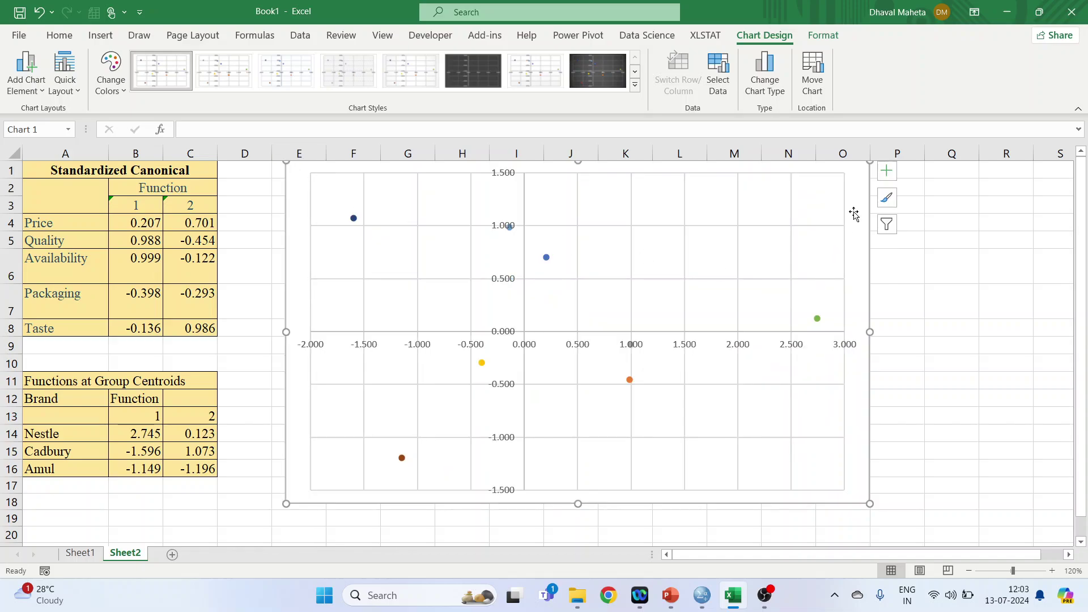
pyautogui.moveTo(852, 212); pyautogui.dragTo(855, 225)
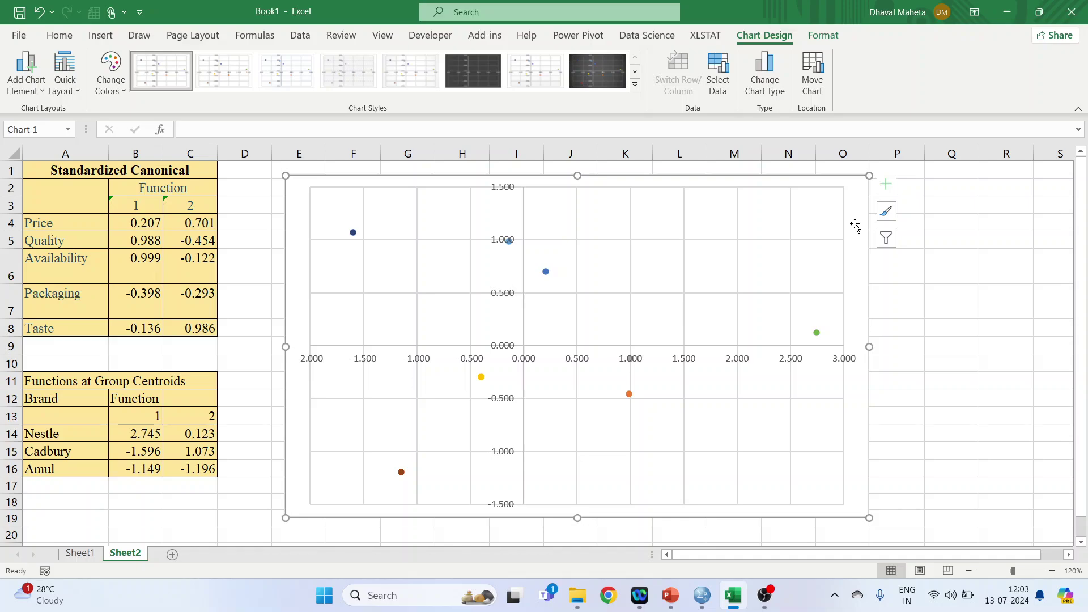
# Step: Add a data label to the Nestle point and place it below the marker
pyautogui.click(817, 333)
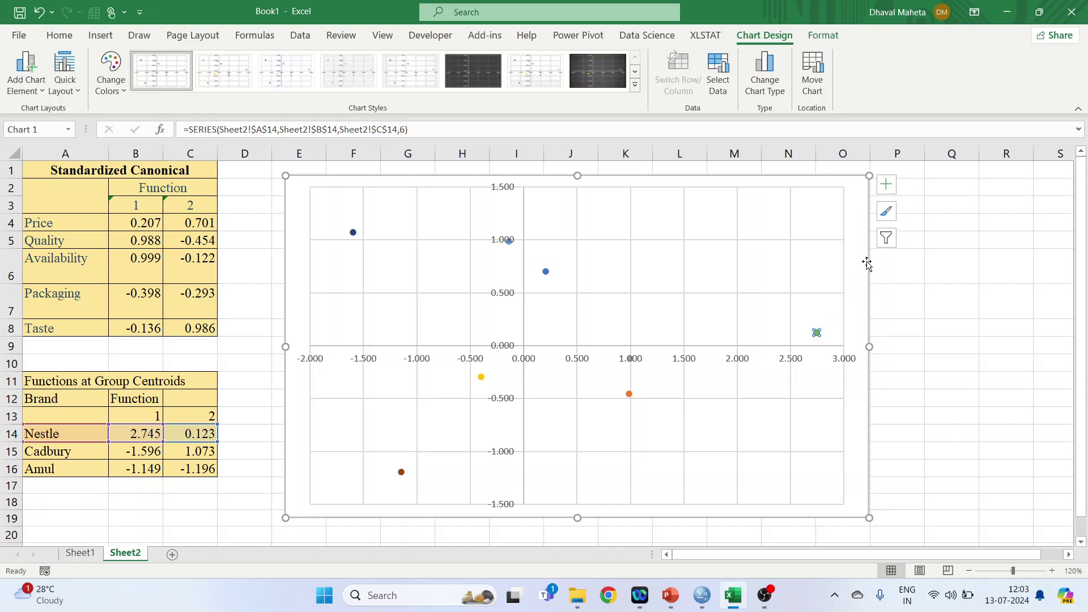
pyautogui.click(887, 188)
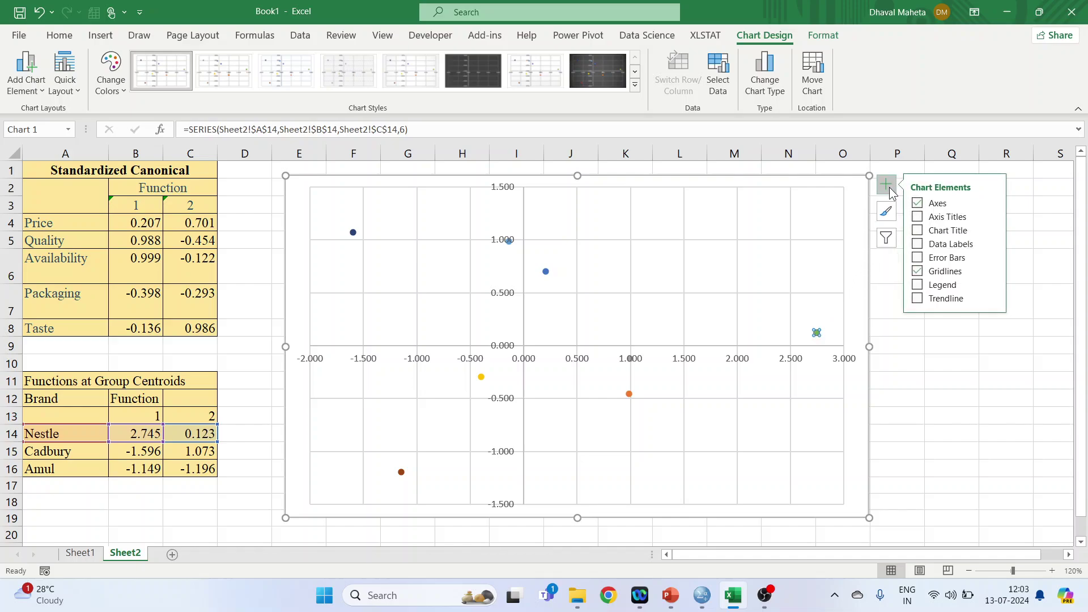
pyautogui.click(991, 243)
pyautogui.click(991, 245)
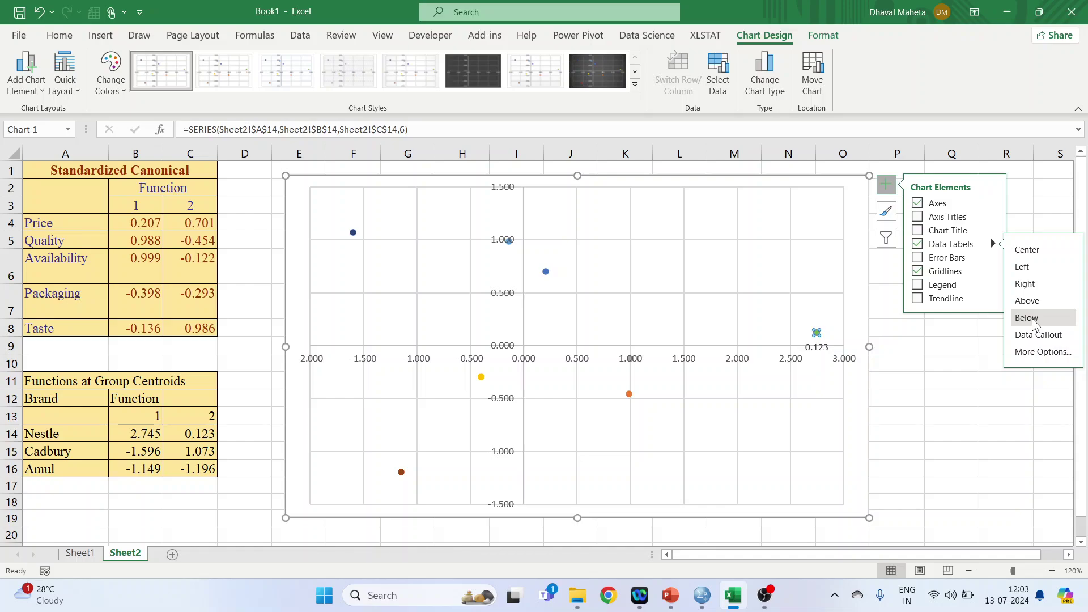
pyautogui.click(958, 371)
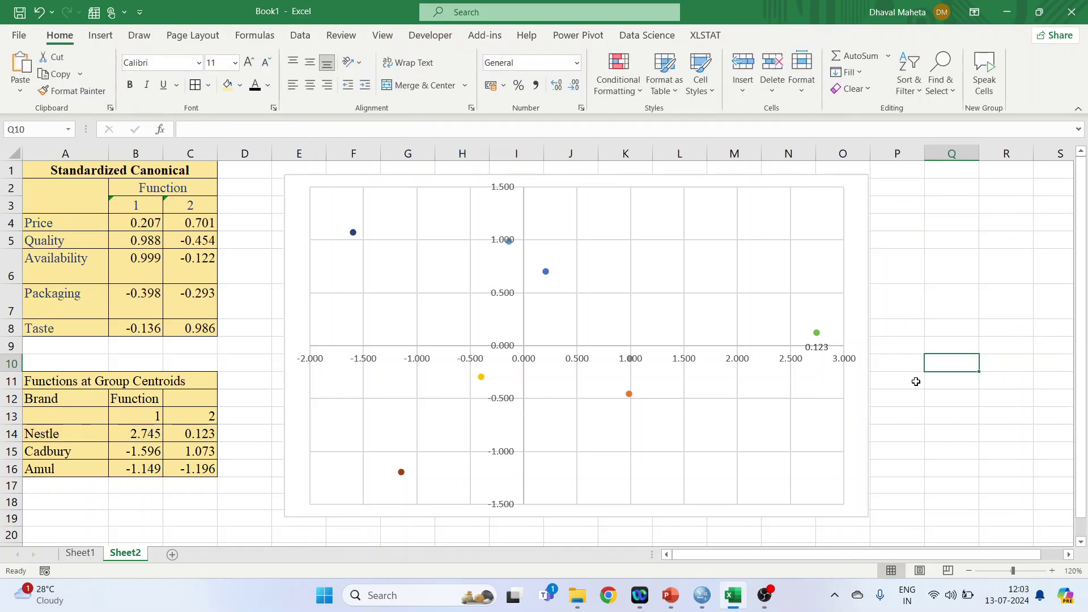
# Step: Add a data label to the Quality point and place it below the marker
pyautogui.click(629, 395)
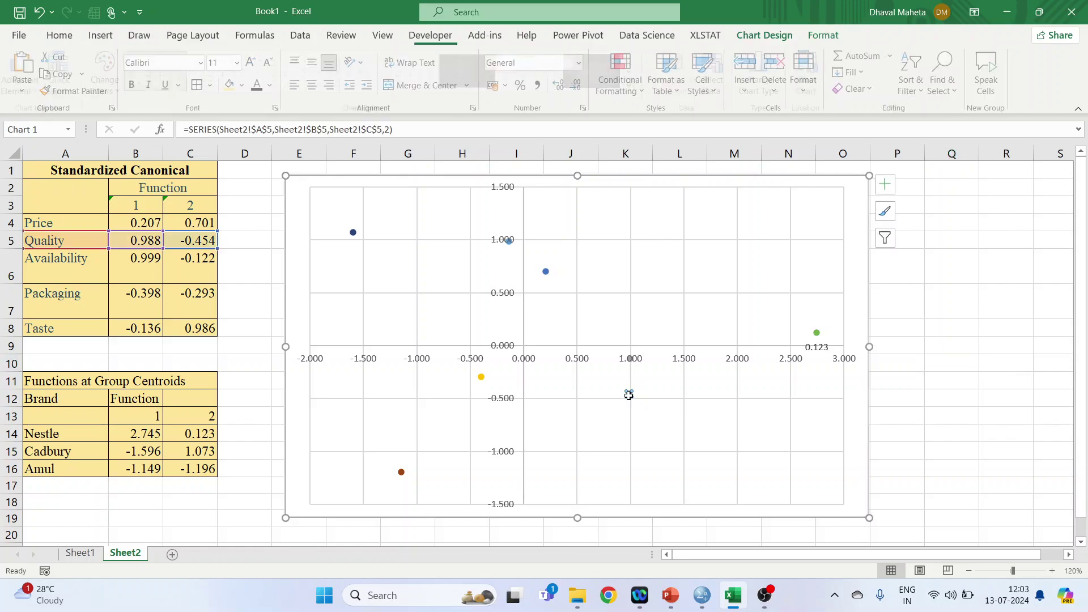
pyautogui.click(890, 190)
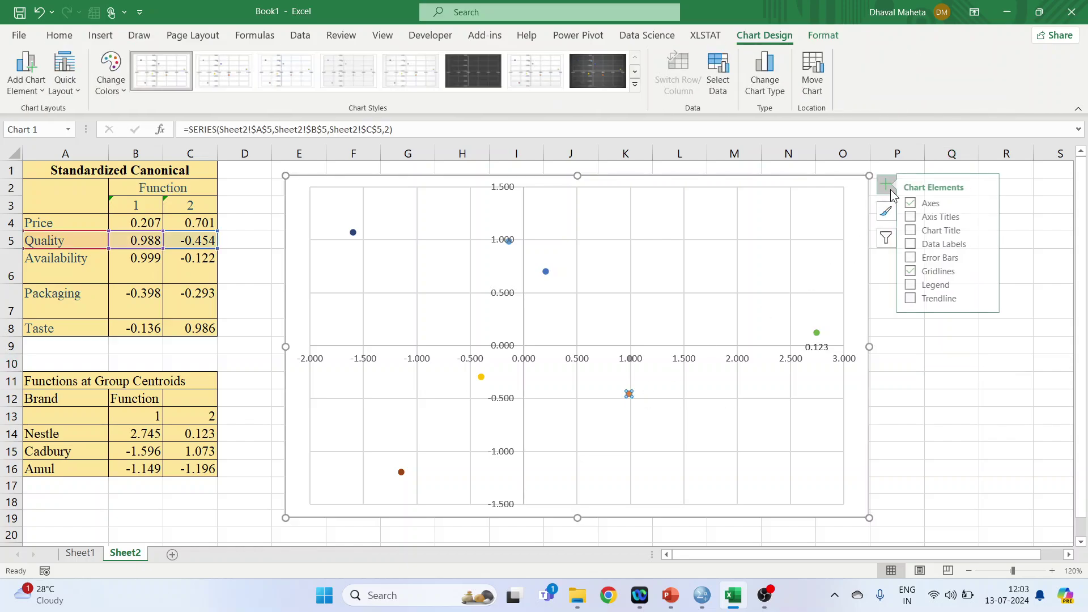
pyautogui.click(917, 244)
pyautogui.click(993, 243)
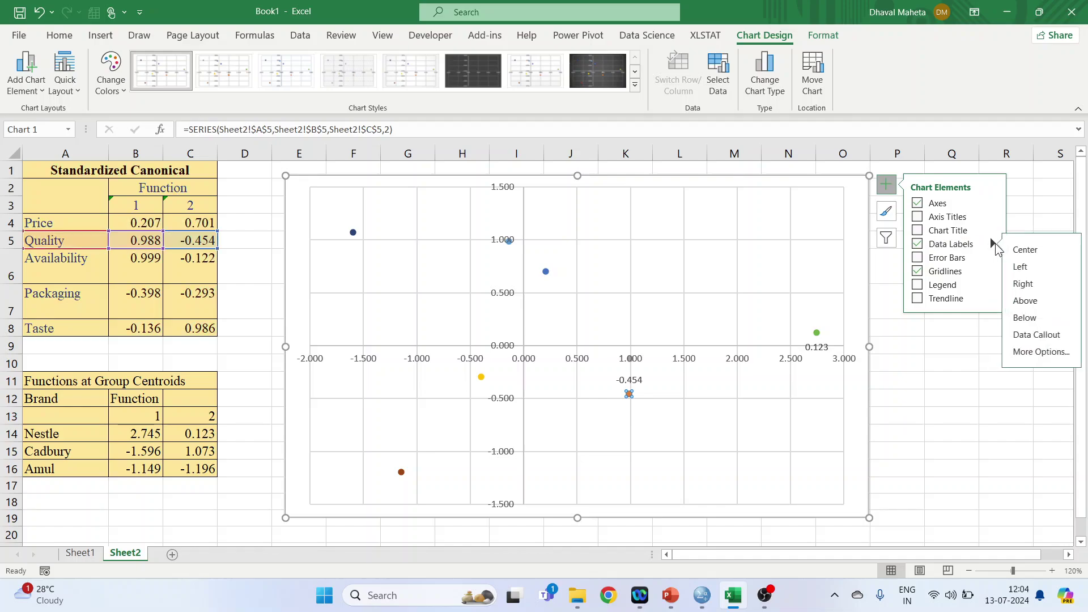
pyautogui.click(1027, 318)
pyautogui.click(633, 364)
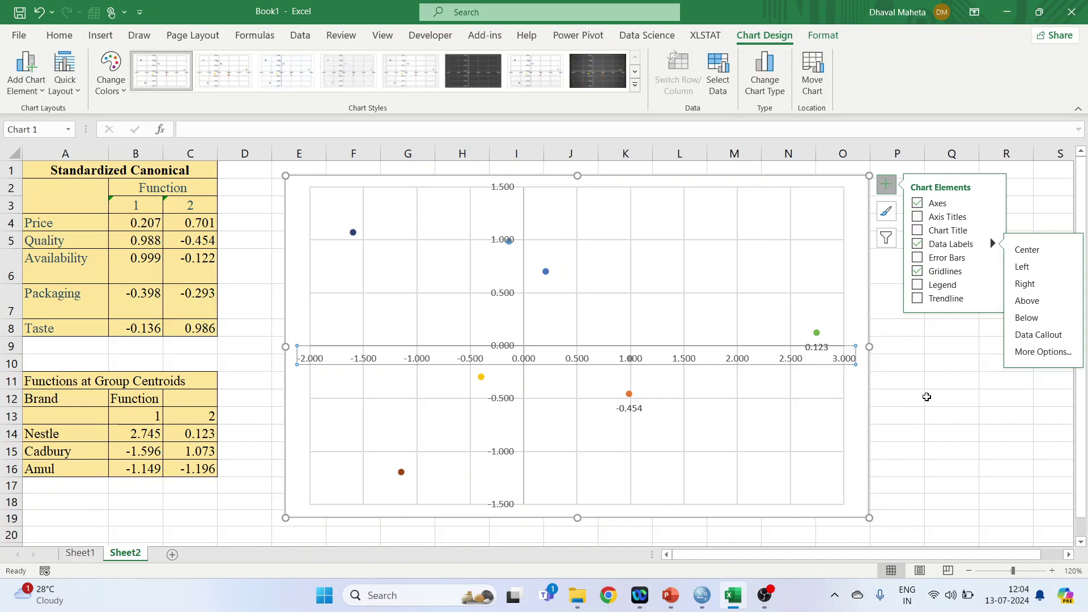
pyautogui.press('Escape')
pyautogui.press('Escape')
pyautogui.hotkey('ctrl', '-')
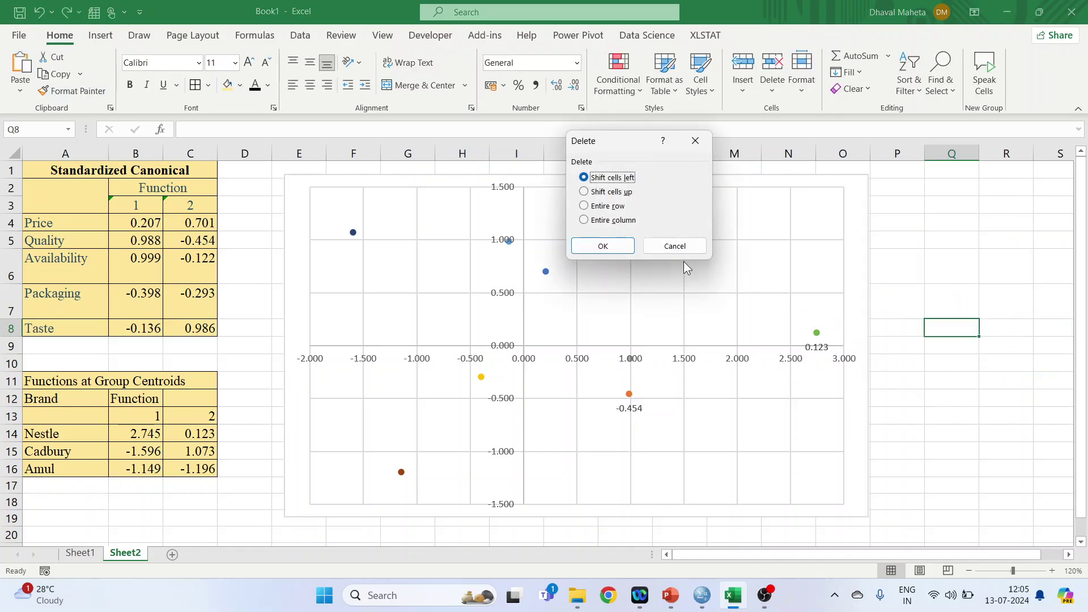
pyautogui.press('Escape')
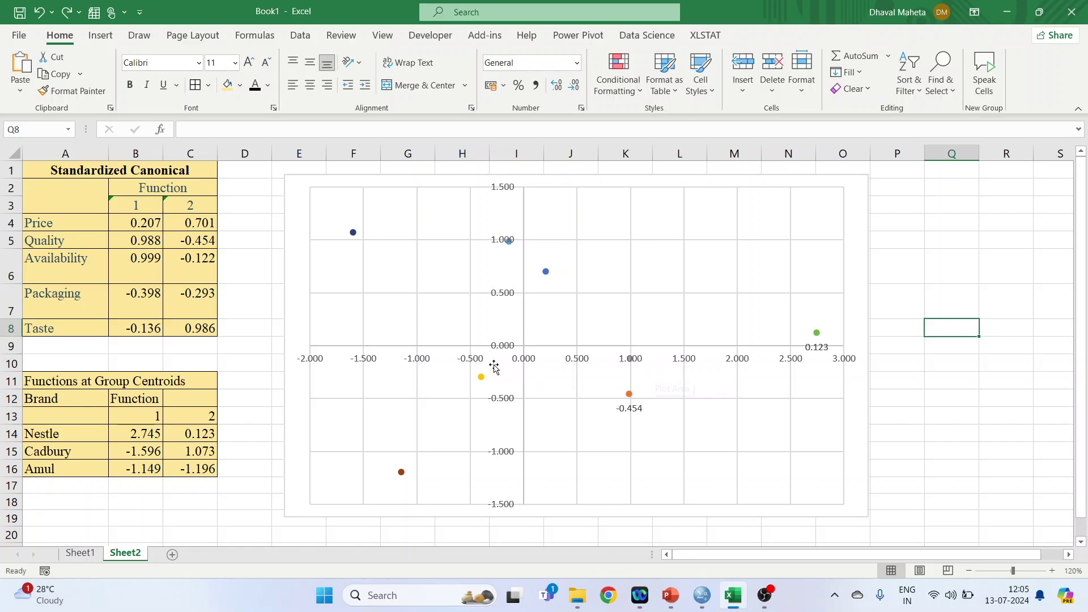
pyautogui.doubleClick(561, 363)
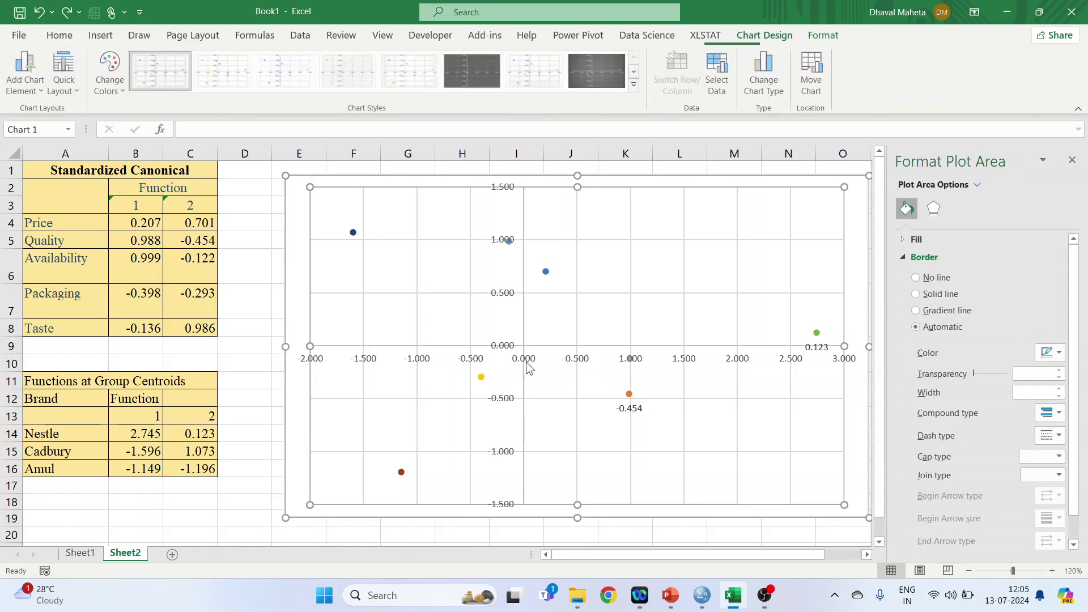
pyautogui.click(1072, 160)
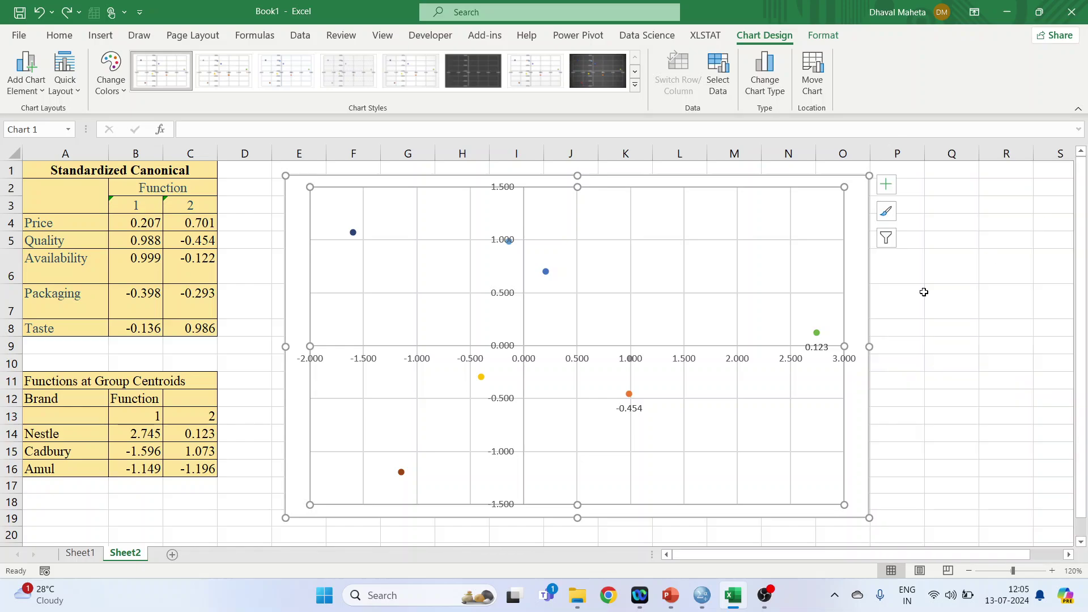
# Step: Hide the horizontal axis labels by setting the label position to None
pyautogui.click(630, 366)
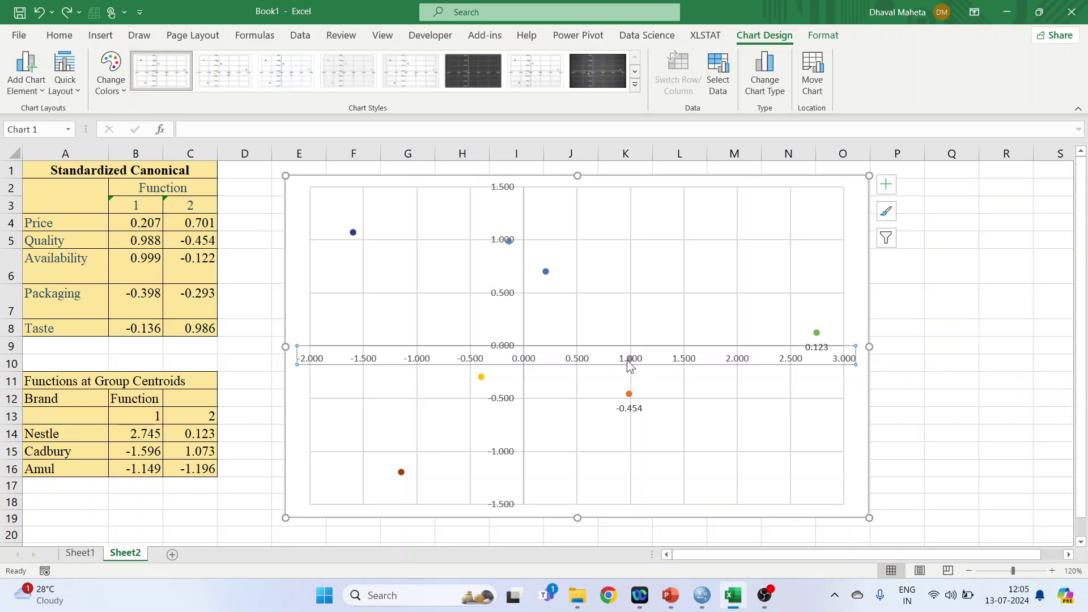
pyautogui.doubleClick(629, 365)
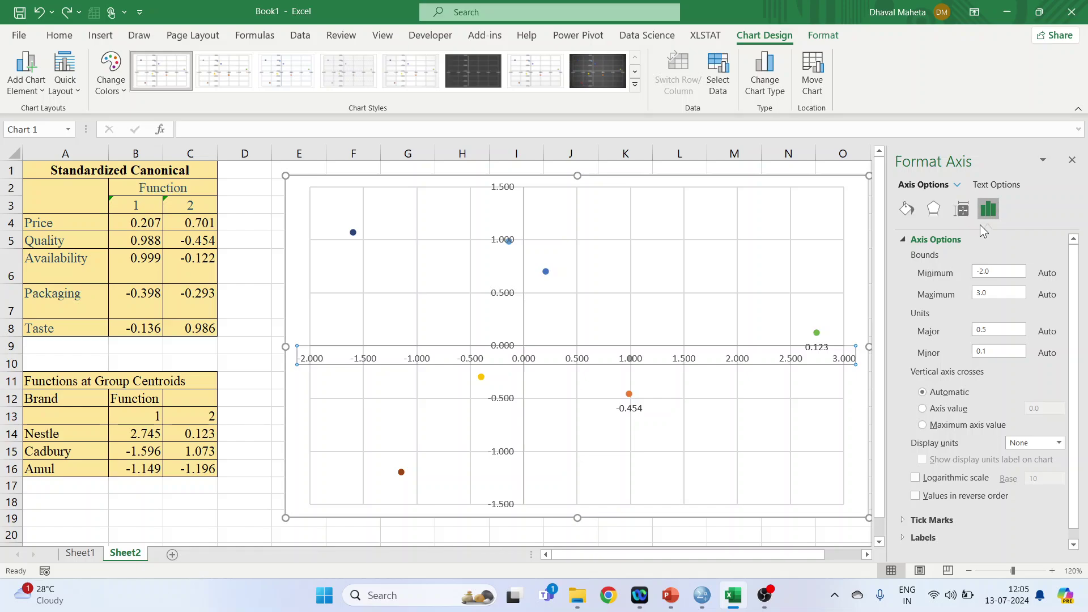
pyautogui.scroll(-1, 1054, 465)
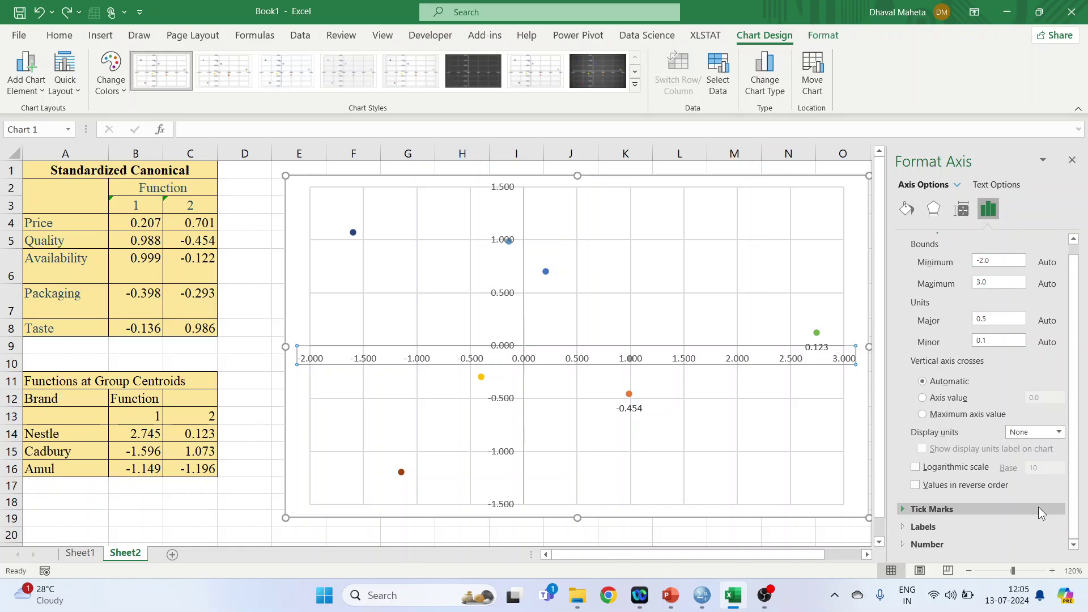
pyautogui.click(905, 526)
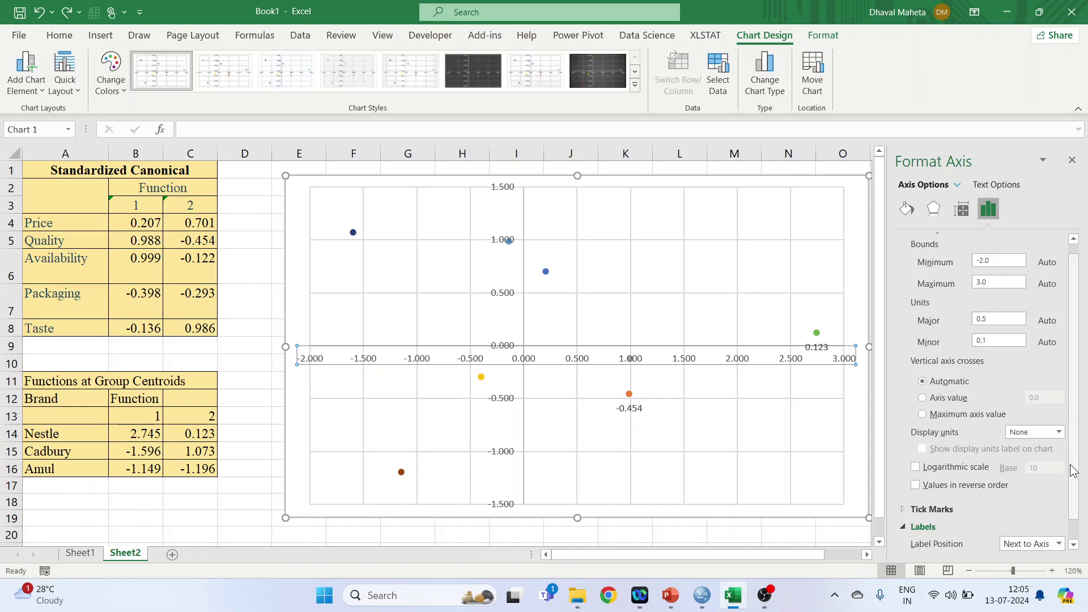
pyautogui.scroll(-2, 1048, 481)
pyautogui.click(1062, 522)
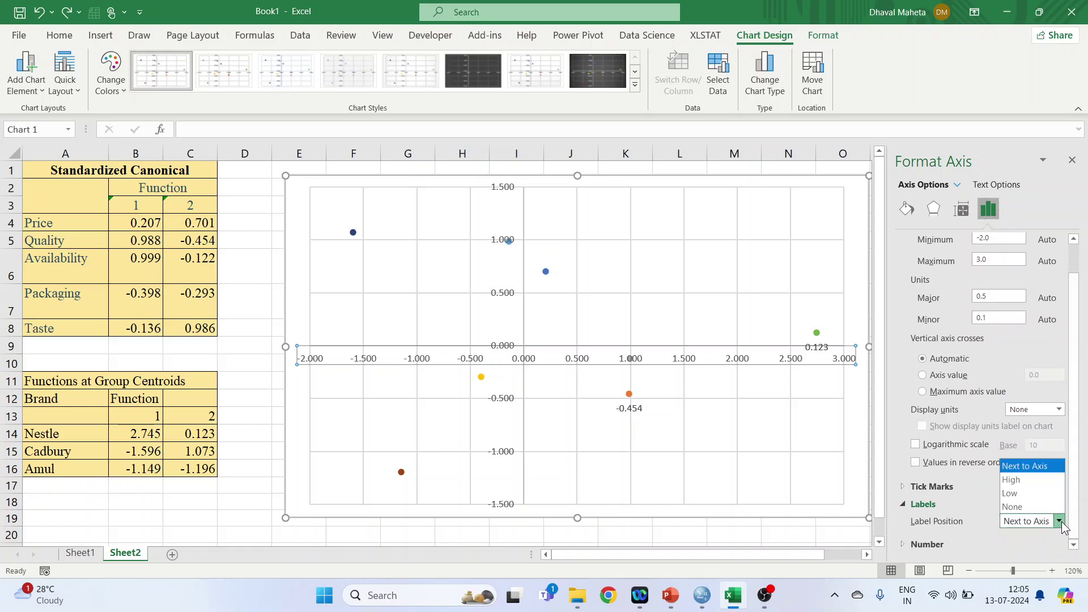
pyautogui.click(1031, 509)
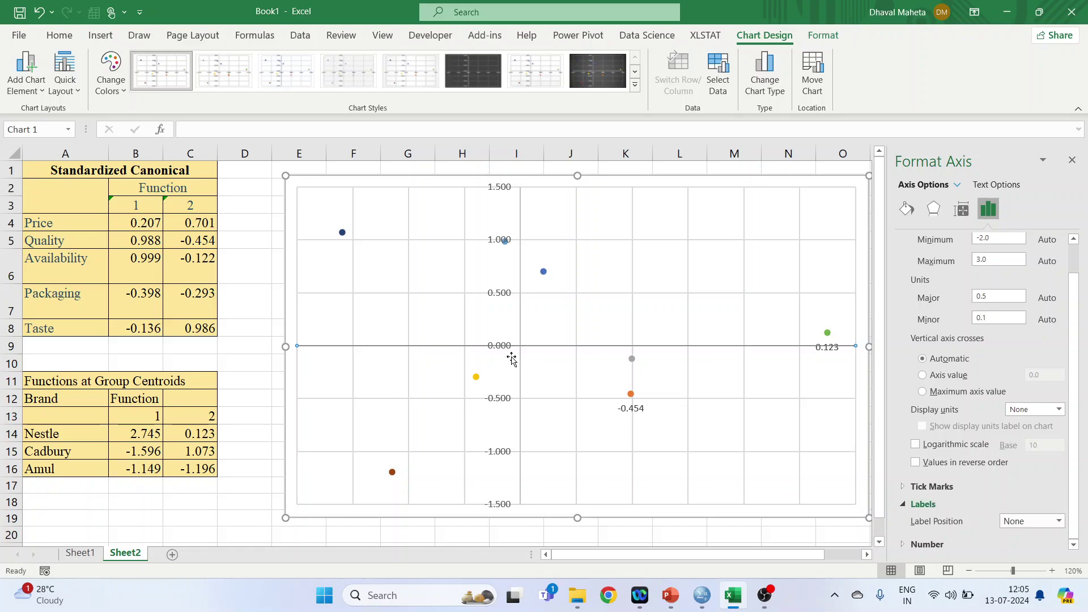
# Step: Set the vertical axis label position to None and close the axis formatting options
pyautogui.click(506, 298)
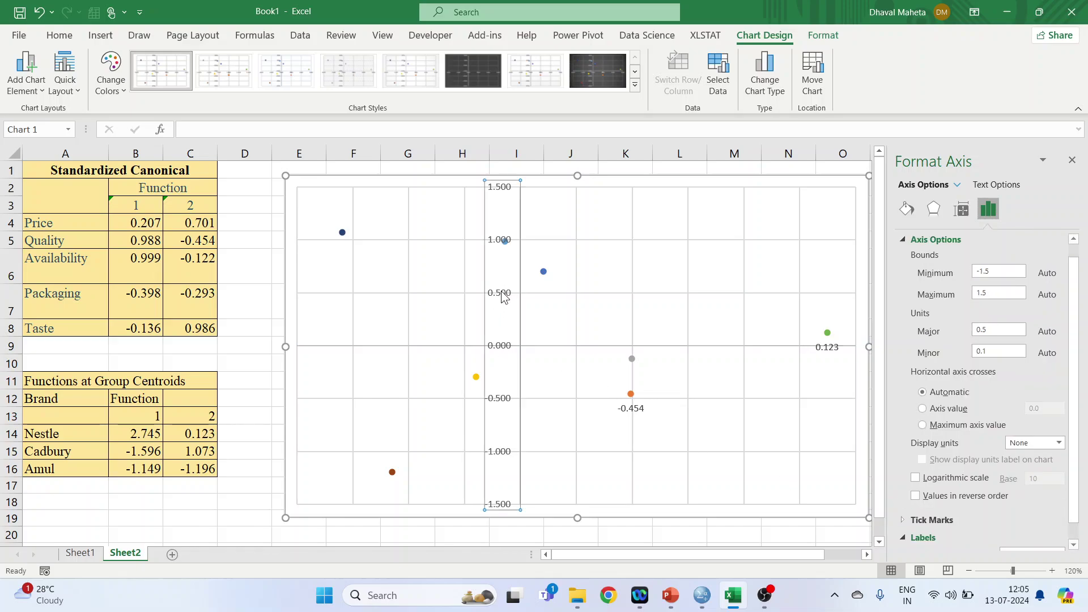
pyautogui.scroll(-1, 1084, 496)
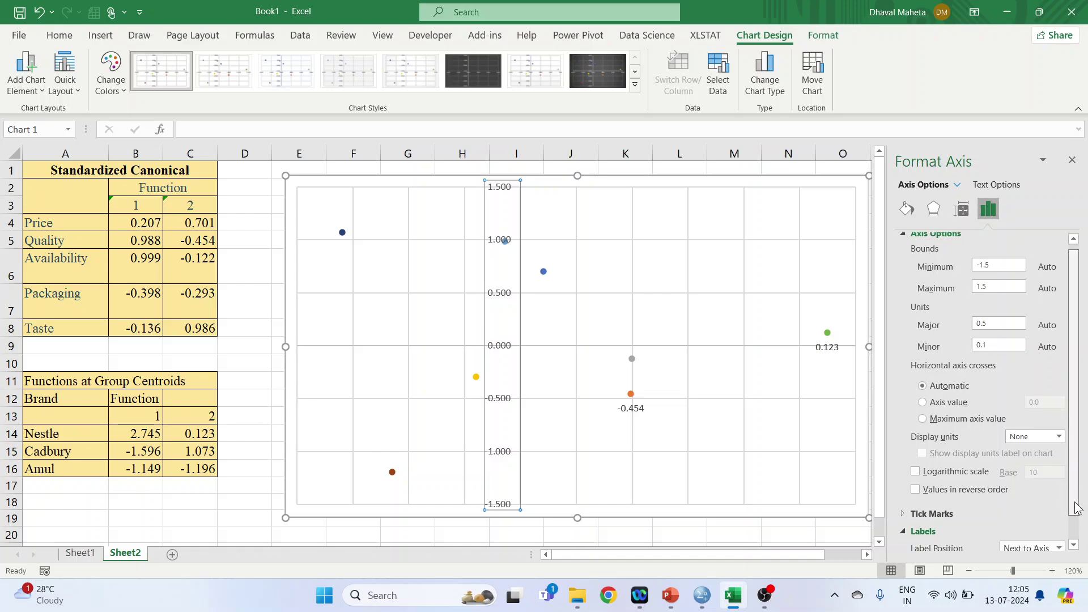
pyautogui.click(1059, 521)
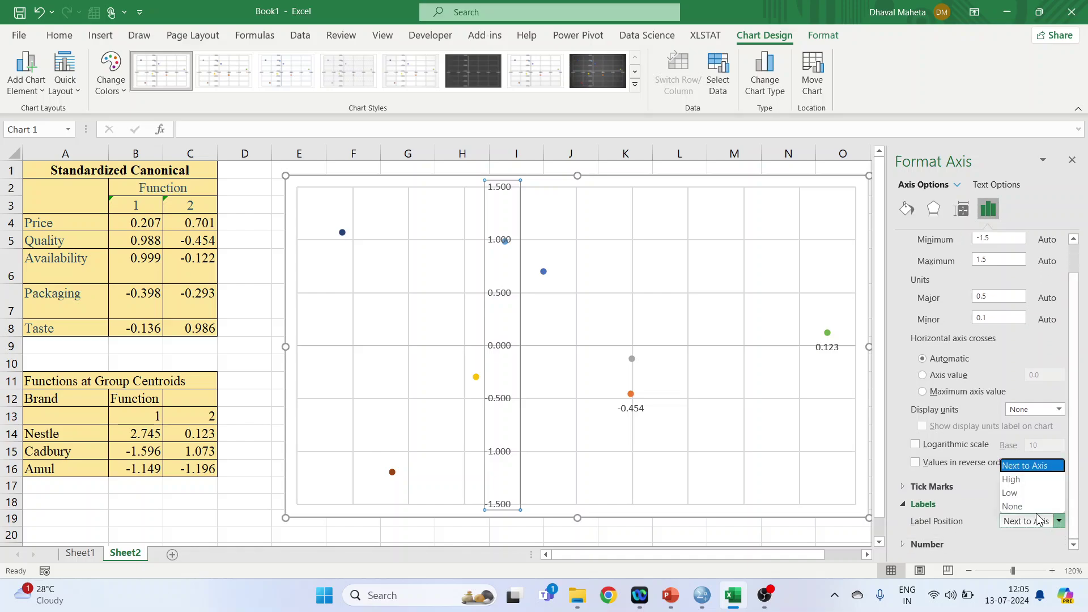
pyautogui.click(1012, 506)
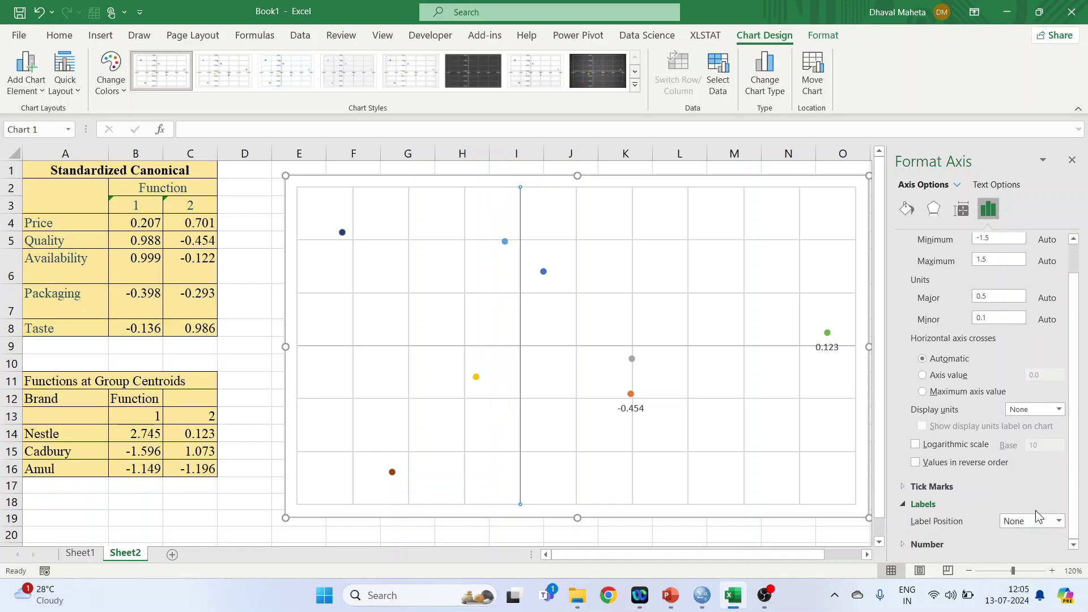
pyautogui.click(1073, 160)
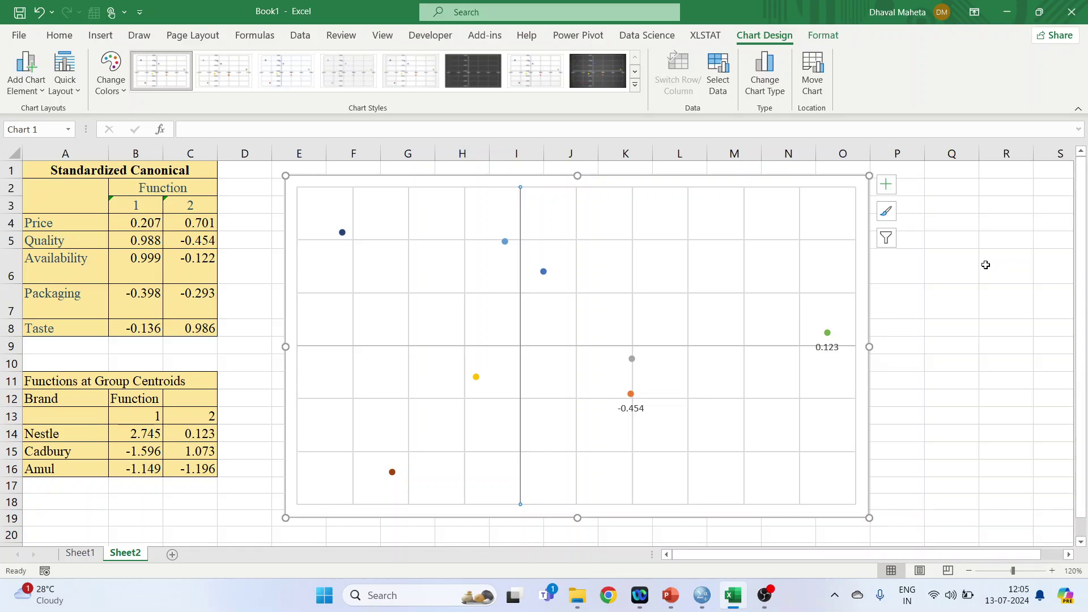
# Step: Format the chart's horizontal and vertical major gridlines with No line
pyautogui.click(668, 294)
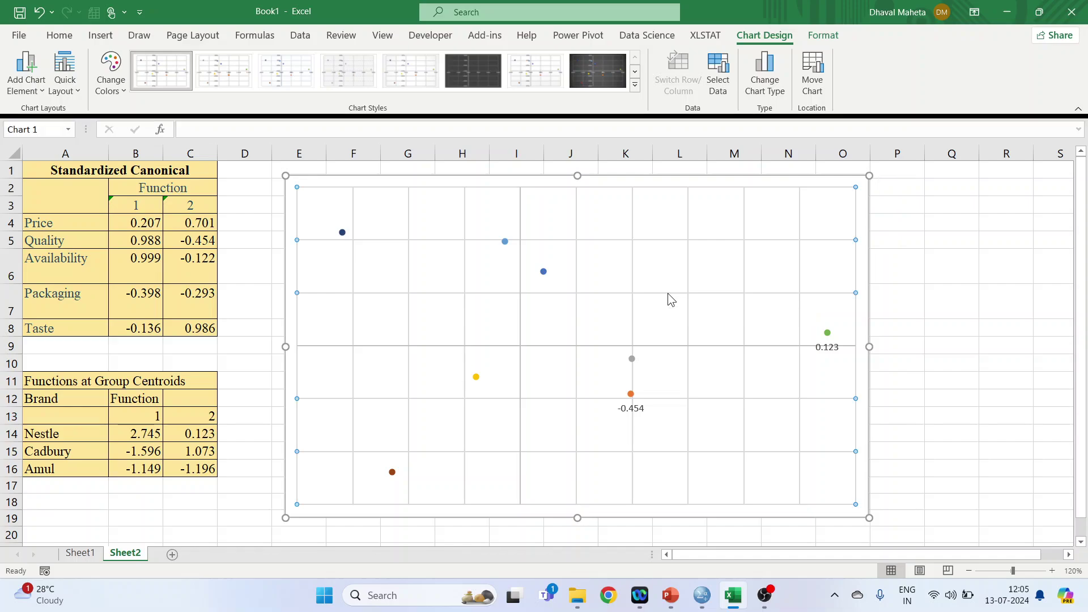
pyautogui.doubleClick(668, 294)
pyautogui.click(916, 260)
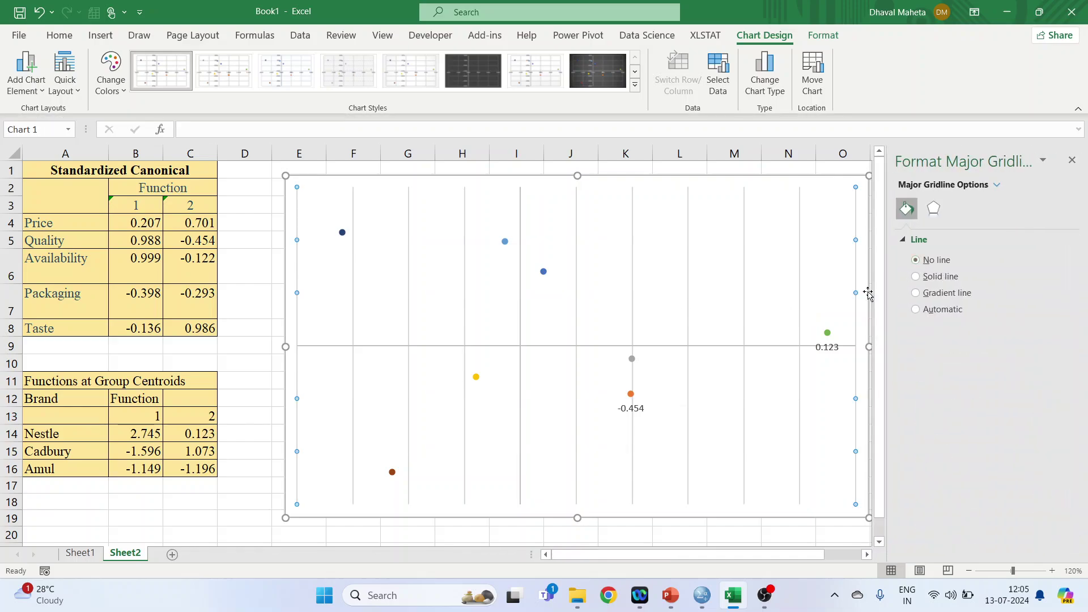
pyautogui.click(633, 313)
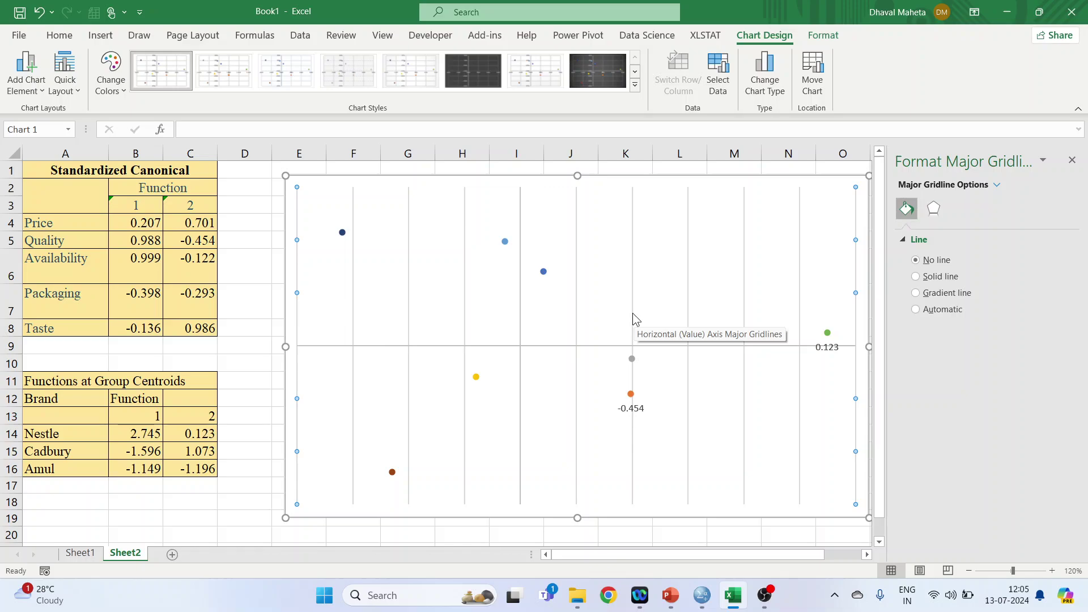
pyautogui.click(916, 260)
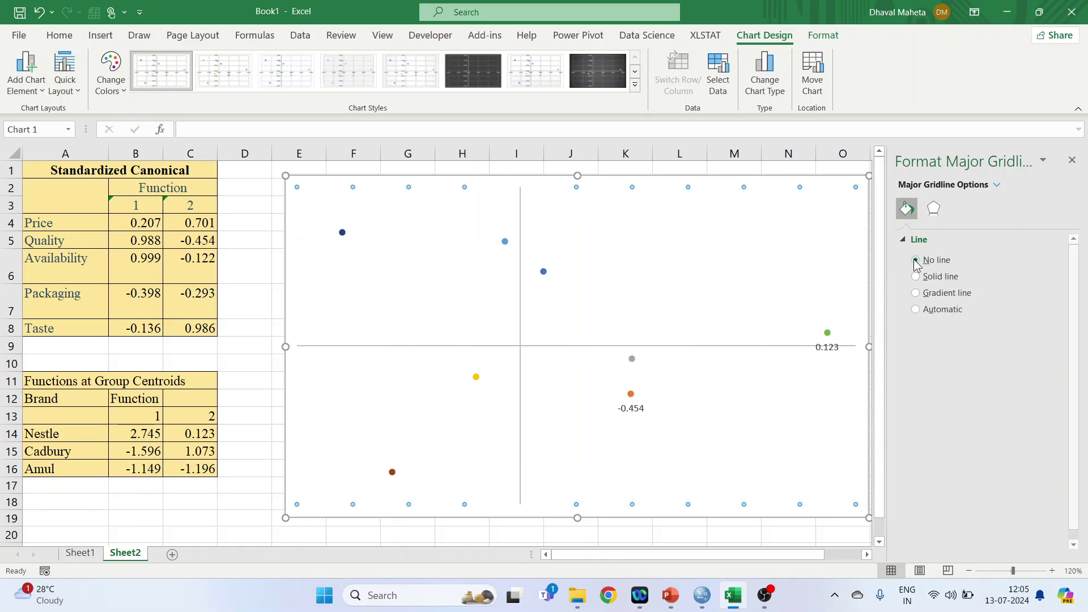
pyautogui.click(1072, 160)
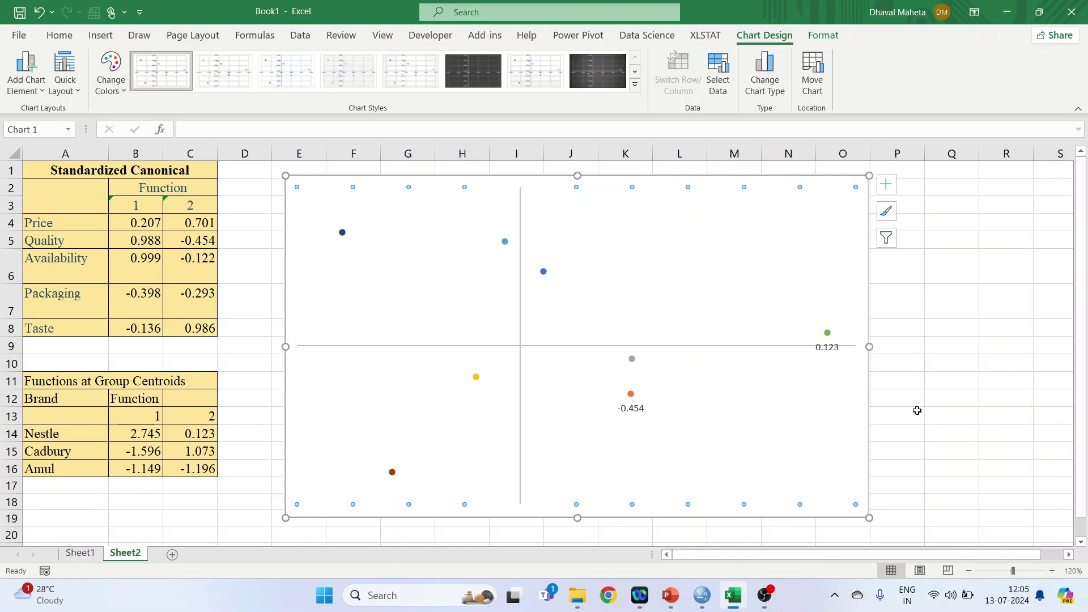
# Step: Add a data label to the Availability point and place it below the marker
pyautogui.click(632, 359)
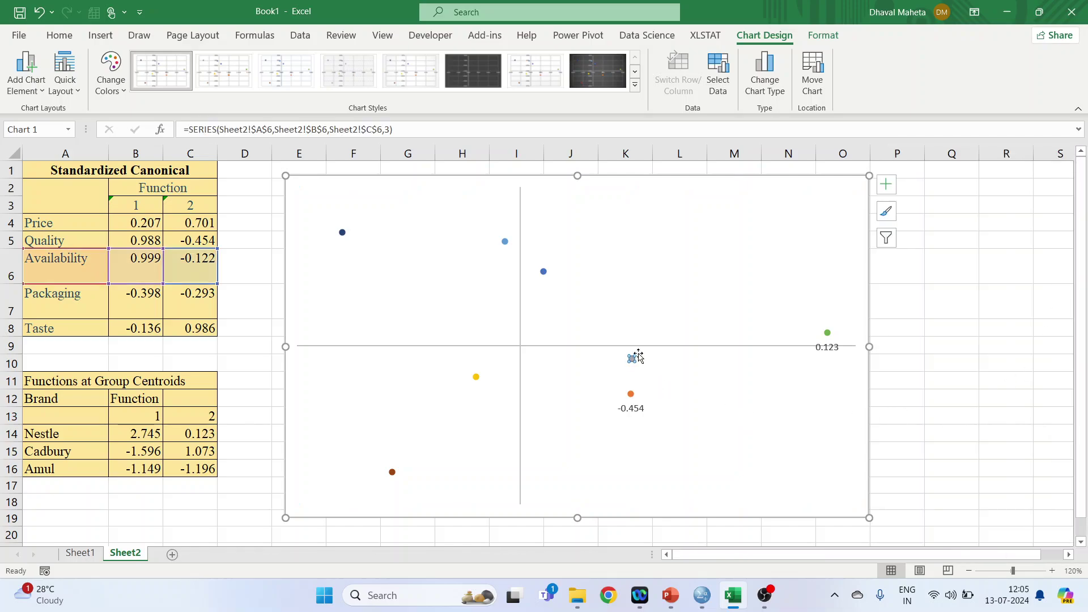
pyautogui.click(887, 186)
pyautogui.click(918, 244)
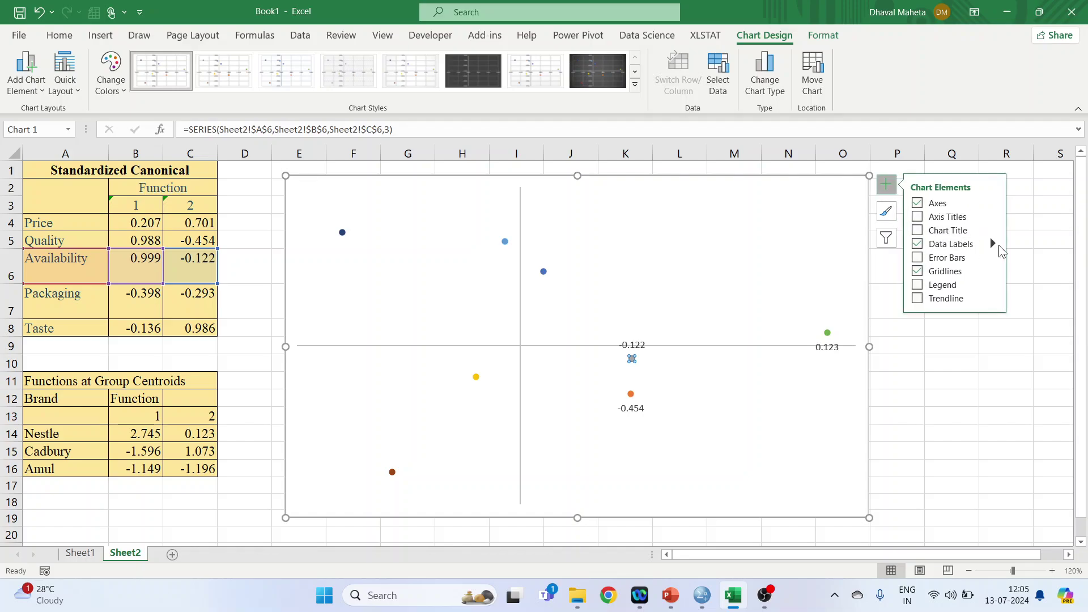
pyautogui.click(994, 243)
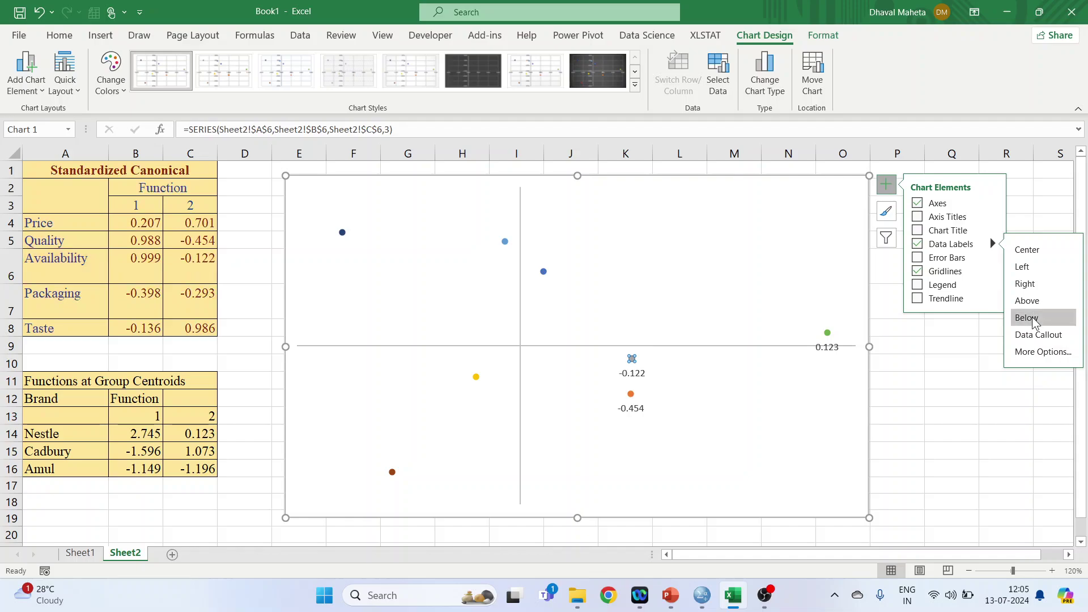
# Step: Add a data label to the Price point and place it below the marker
pyautogui.click(543, 273)
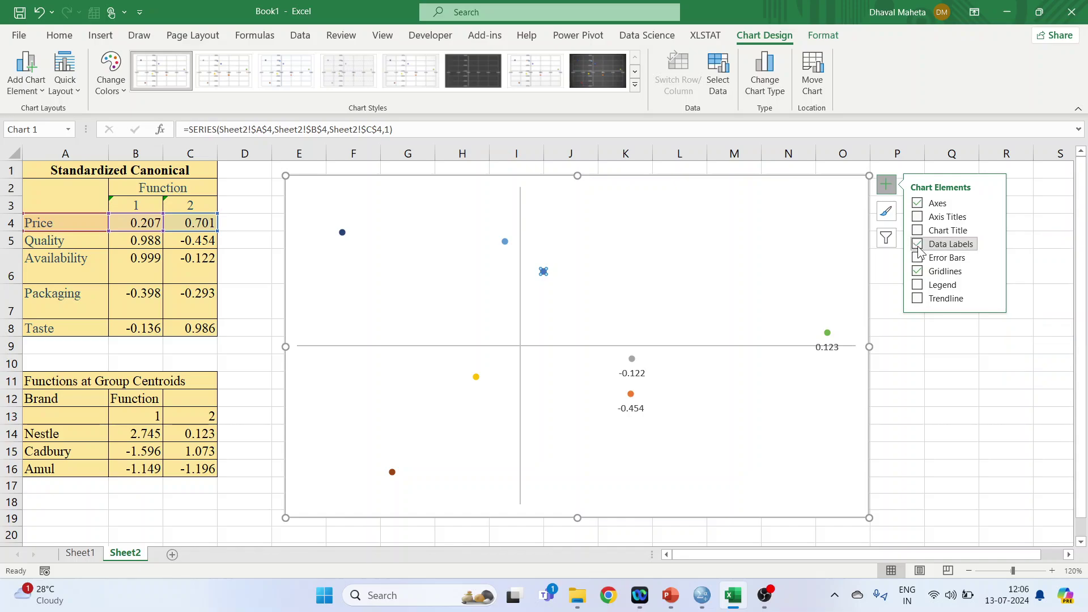
pyautogui.click(918, 245)
pyautogui.click(993, 244)
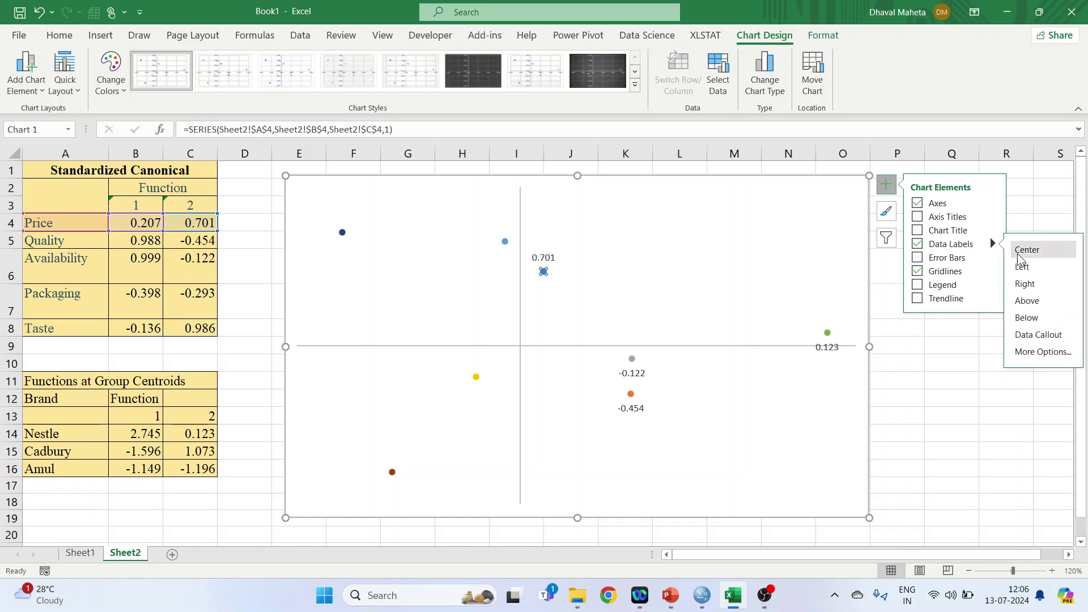
pyautogui.click(1027, 318)
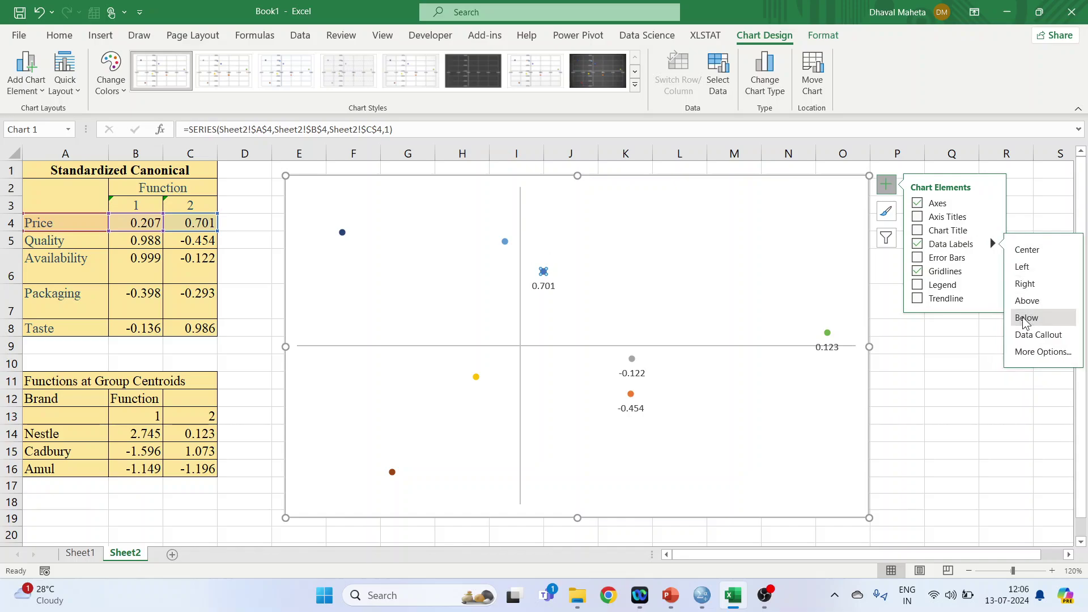
# Step: Add data labels to the Taste and Cadbury points and place each label below its marker
pyautogui.click(505, 242)
pyautogui.click(917, 245)
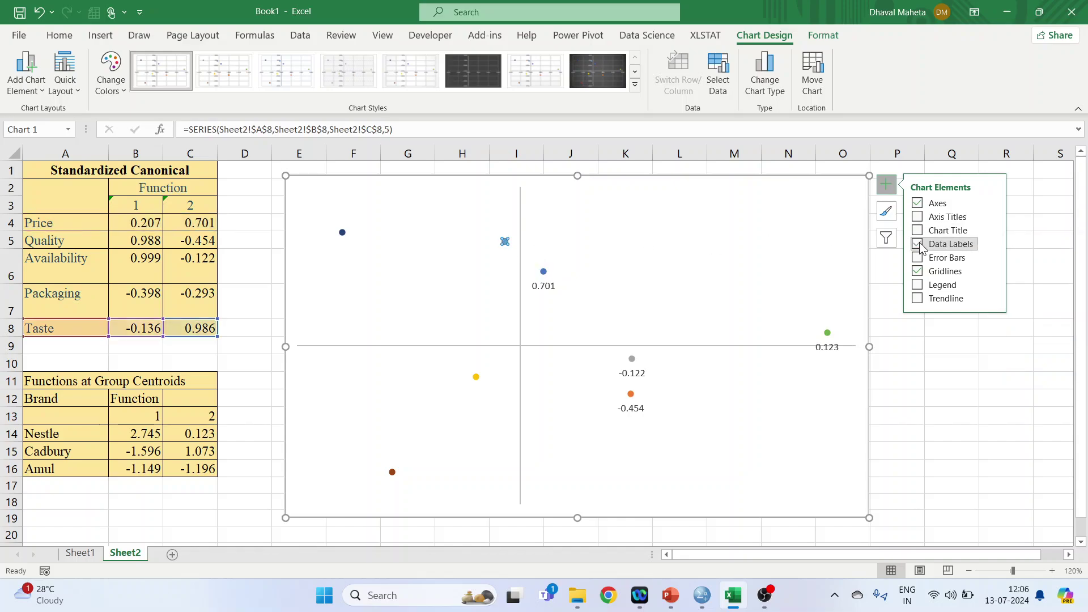
pyautogui.click(993, 243)
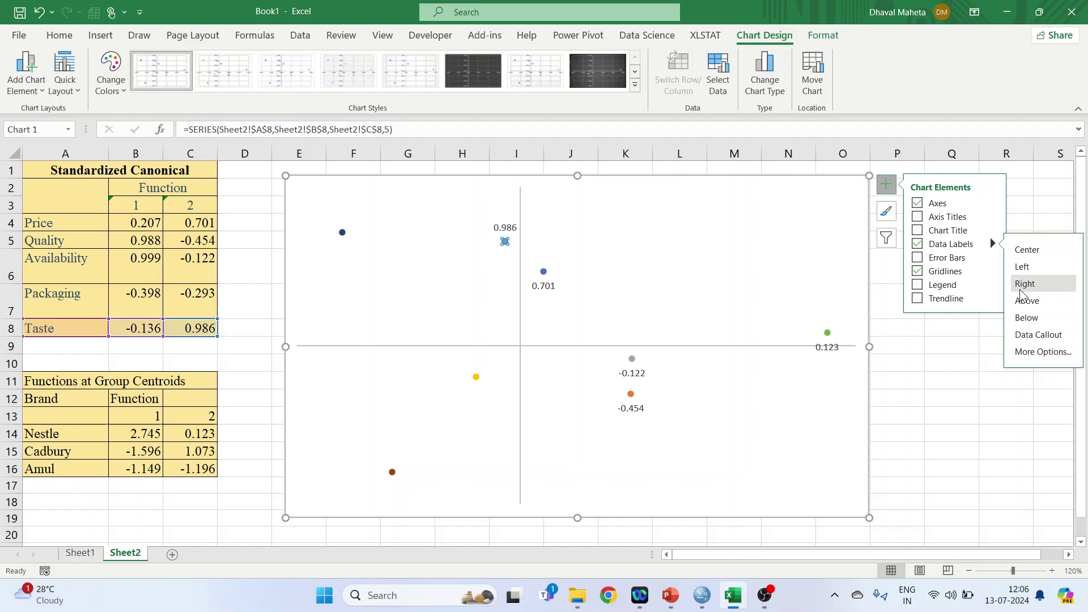
pyautogui.click(1027, 317)
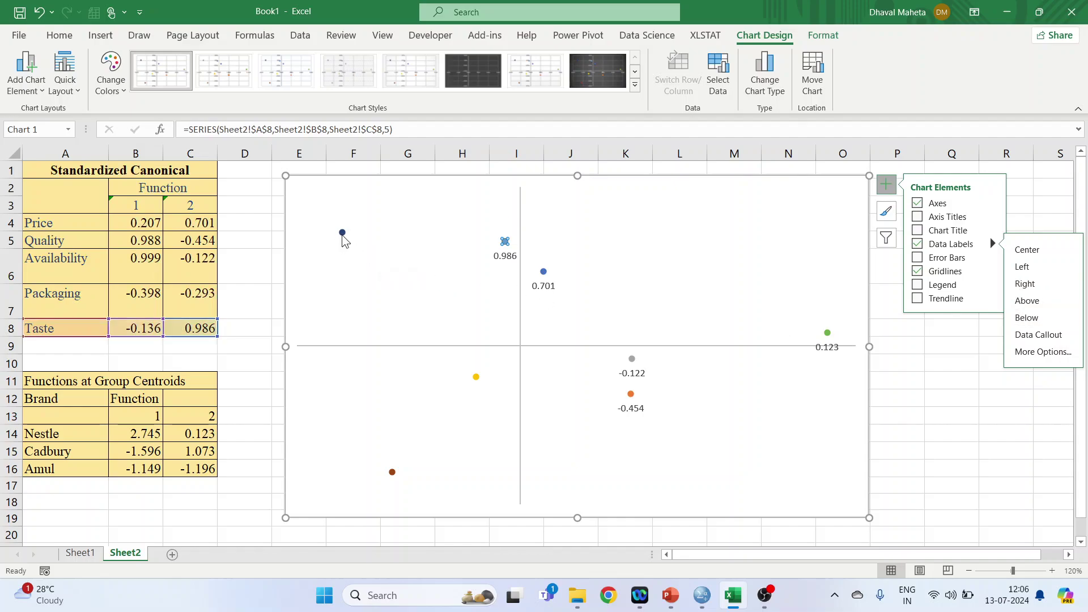
pyautogui.click(342, 233)
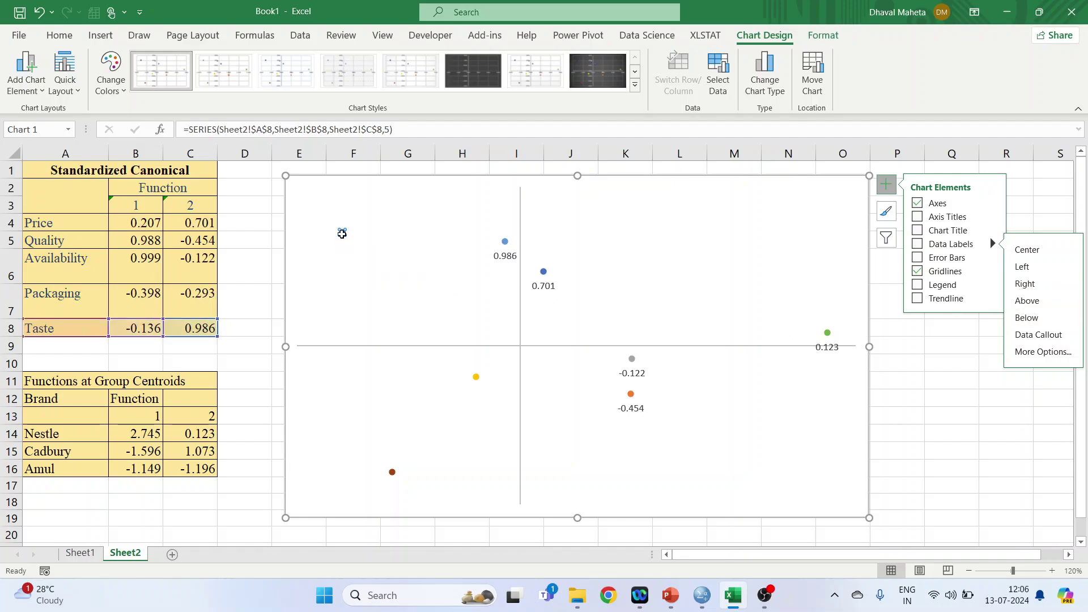
pyautogui.click(917, 244)
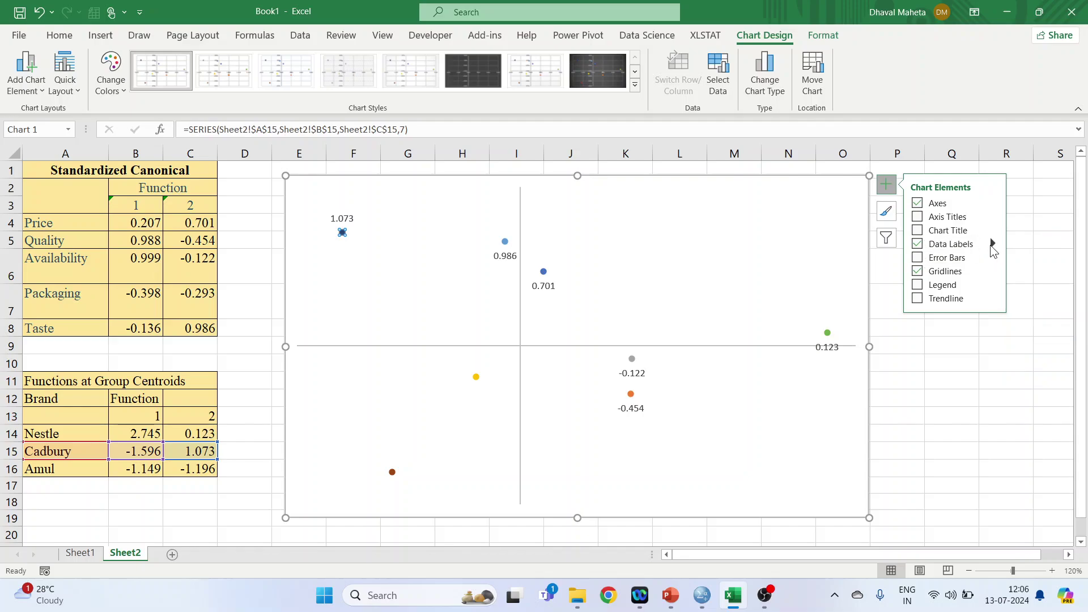
pyautogui.click(992, 244)
pyautogui.click(1026, 318)
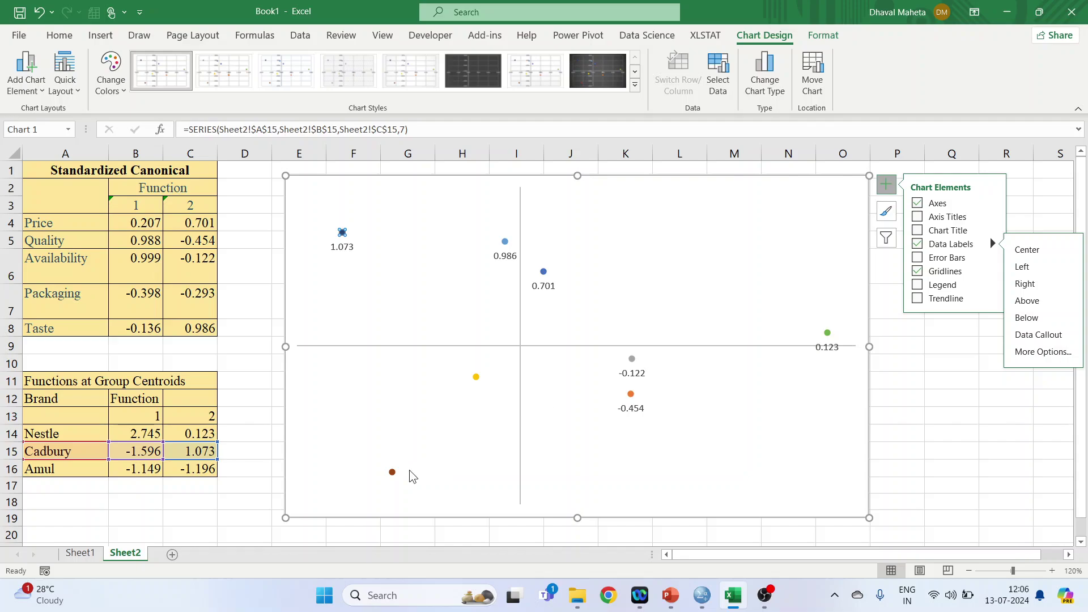
# Step: Add data labels to the Amul and Packaging points, place each below its marker, and deselect the chart
pyautogui.click(392, 473)
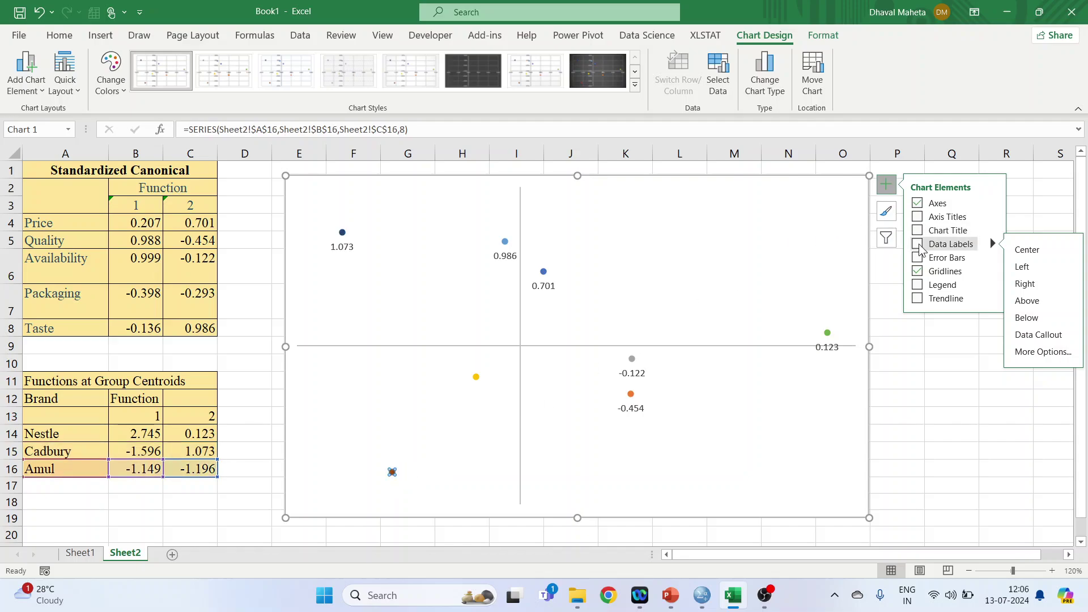
pyautogui.click(919, 245)
pyautogui.click(993, 243)
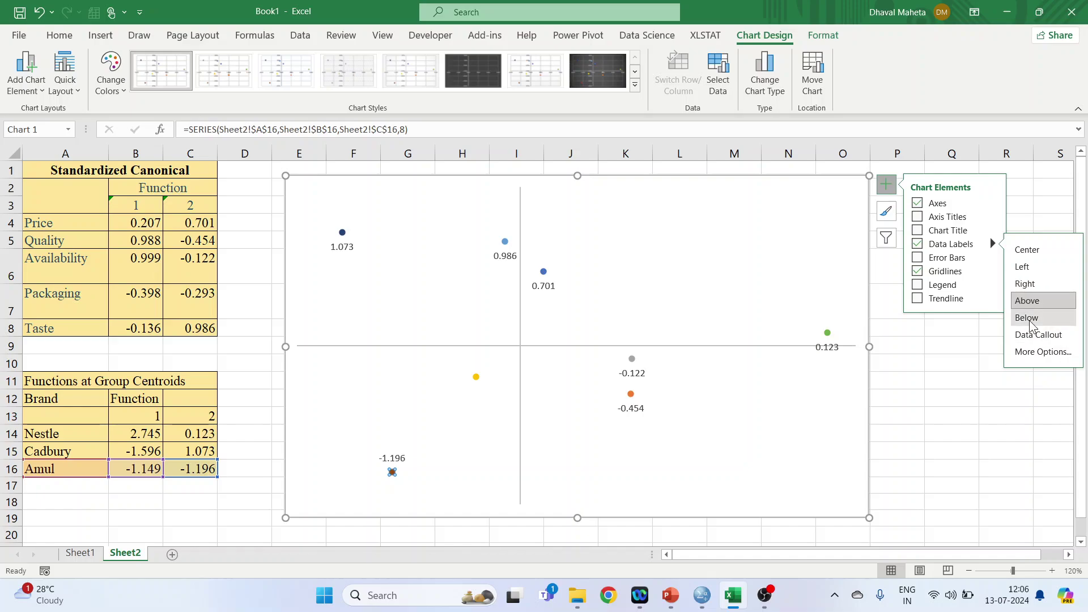
pyautogui.click(1026, 317)
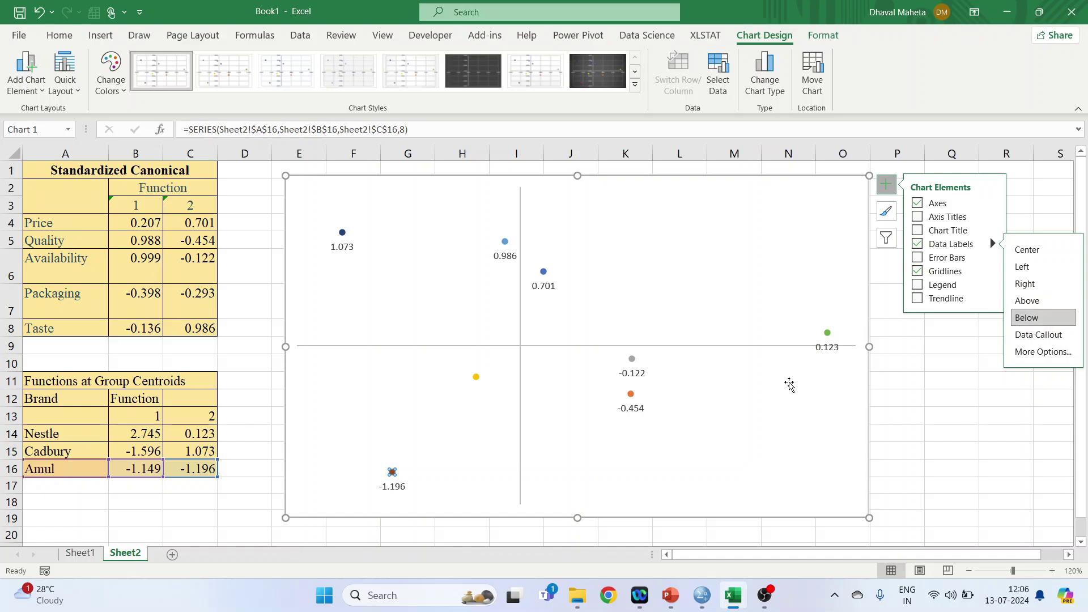
pyautogui.click(476, 378)
pyautogui.click(917, 244)
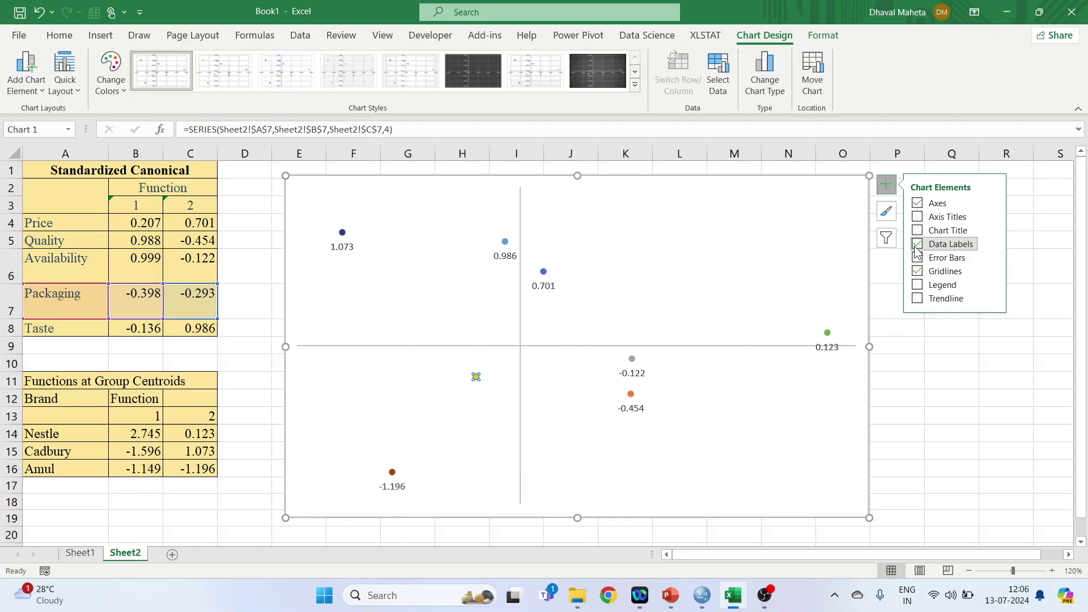
pyautogui.click(993, 244)
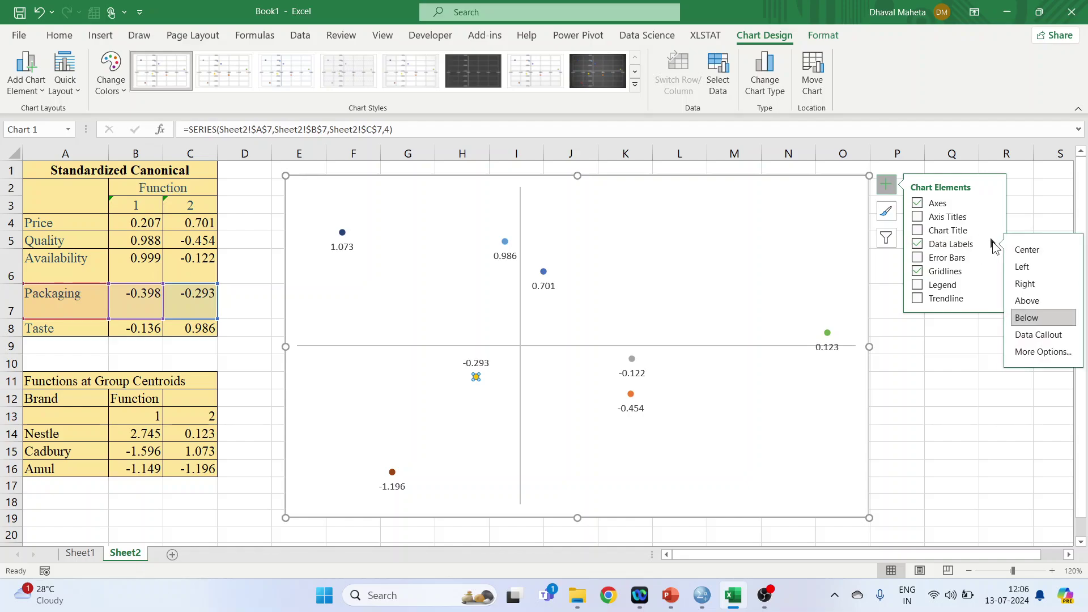
pyautogui.click(1027, 318)
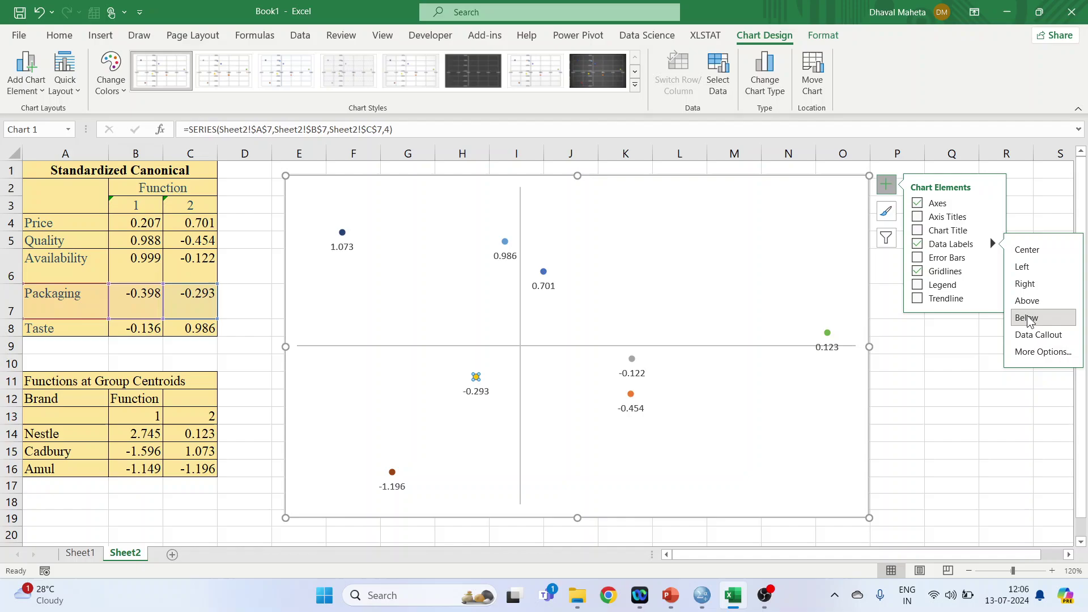
pyautogui.click(965, 378)
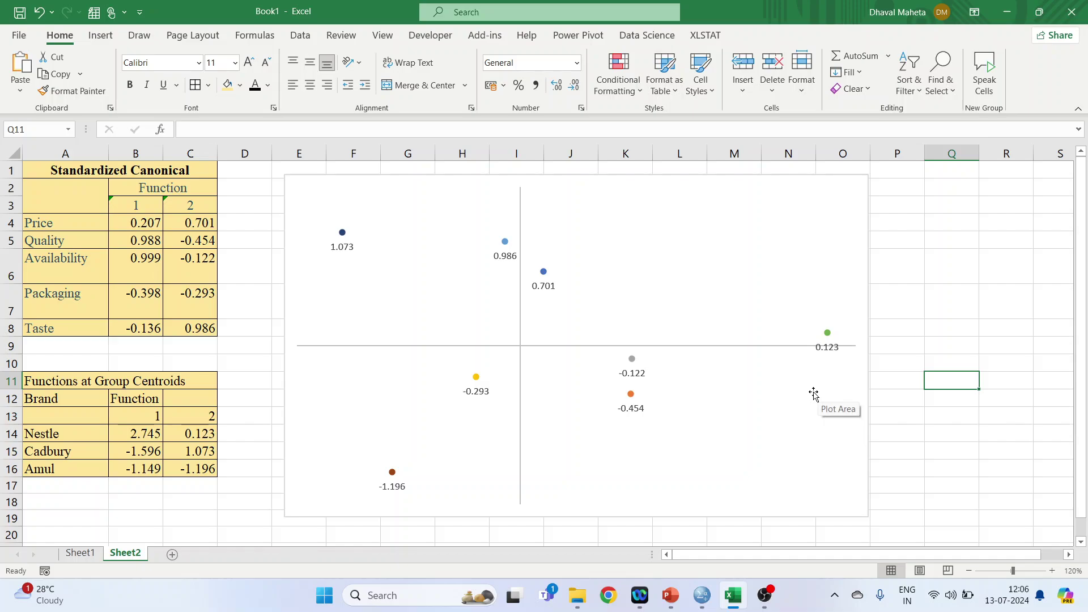
# Step: Set the Availability point's data label to show the series name instead of the Y value
pyautogui.click(633, 374)
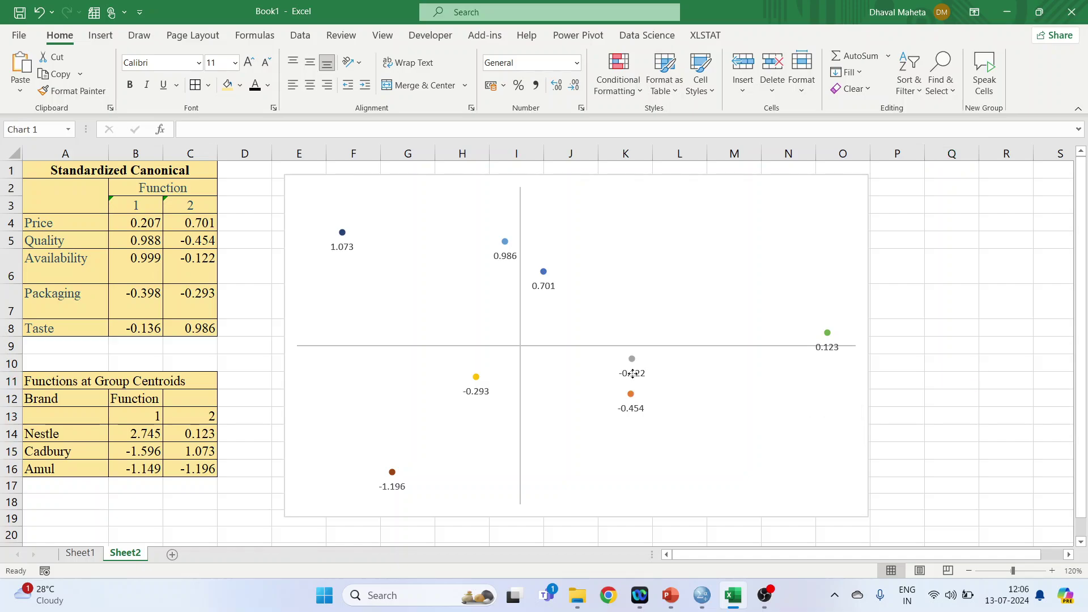
pyautogui.doubleClick(633, 374)
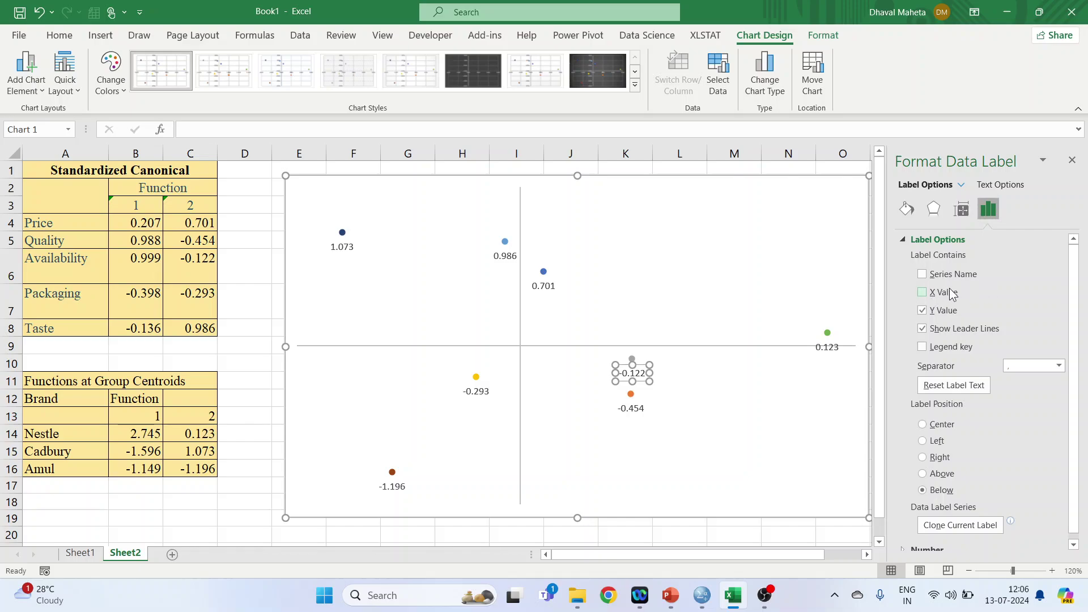
pyautogui.click(922, 274)
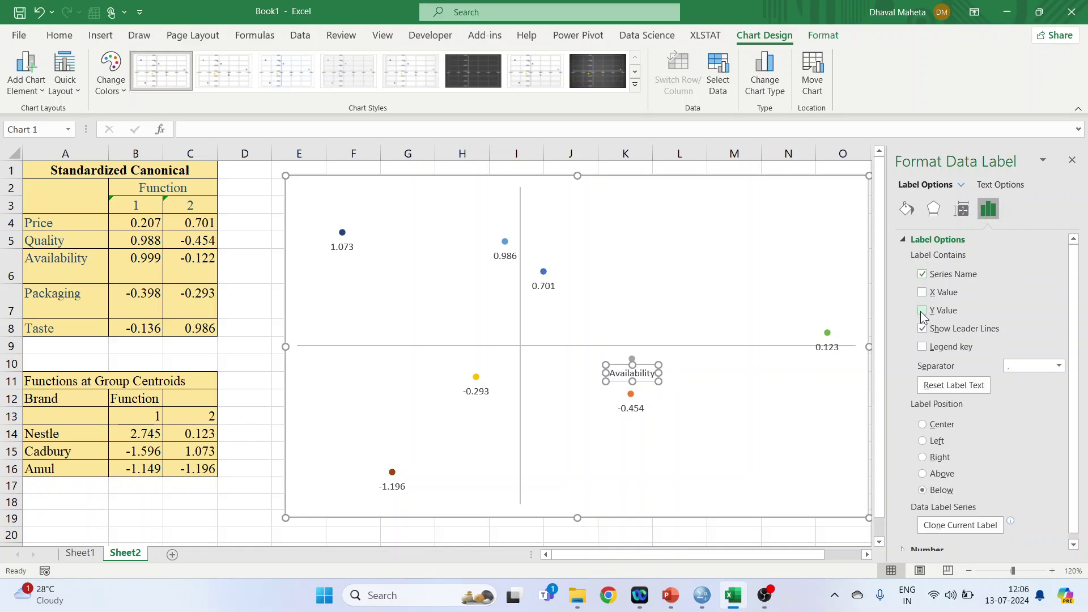
# Step: Set the Nestle point's data label to show the series name instead of the Y value, and close the label formatting options
pyautogui.click(828, 335)
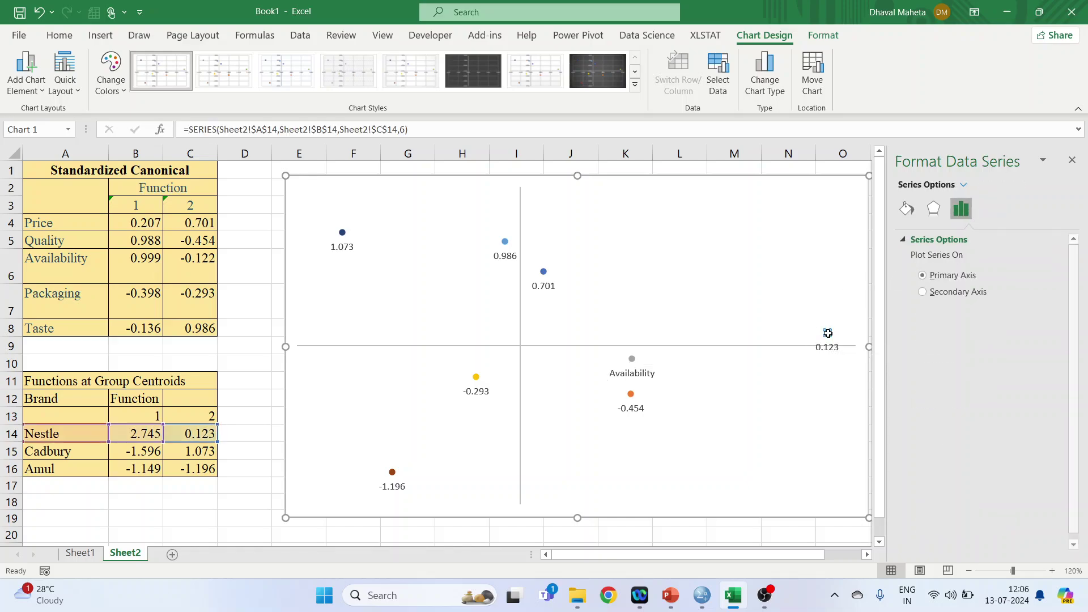
pyautogui.click(1073, 162)
pyautogui.click(834, 348)
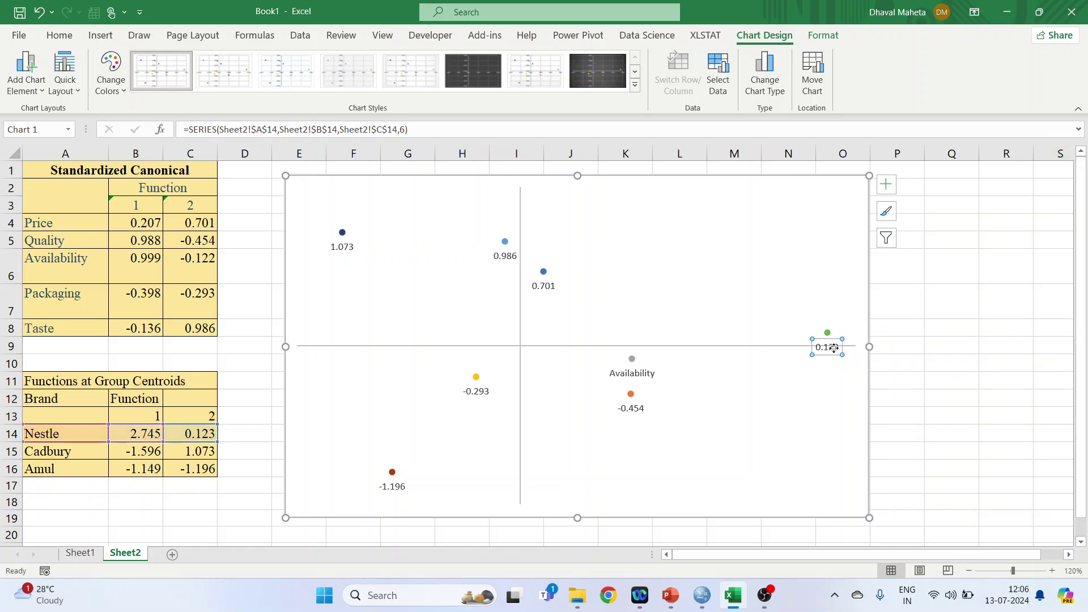
pyautogui.doubleClick(834, 348)
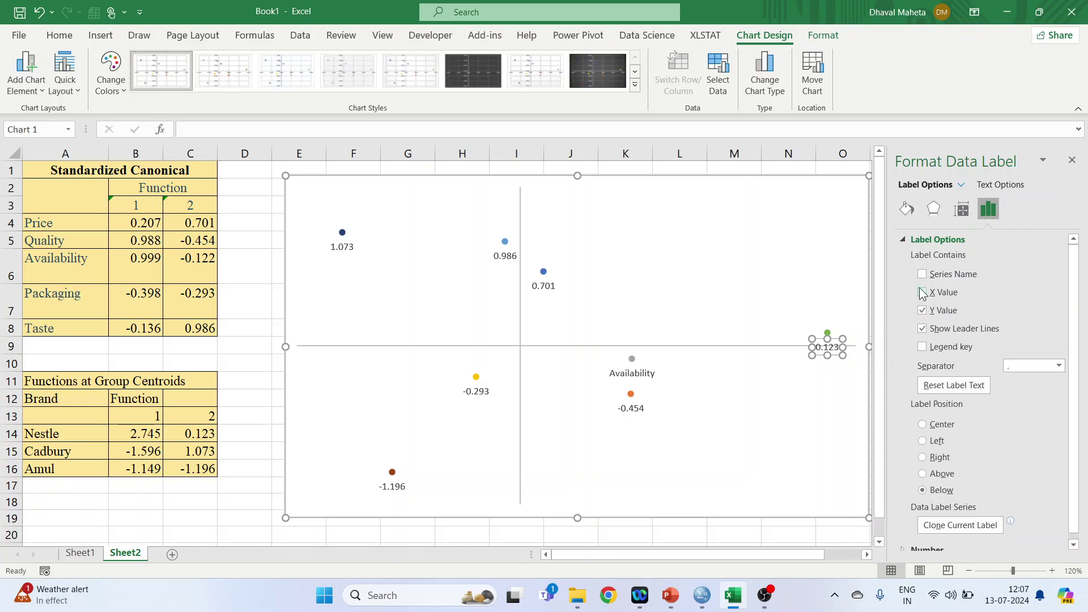
pyautogui.click(922, 275)
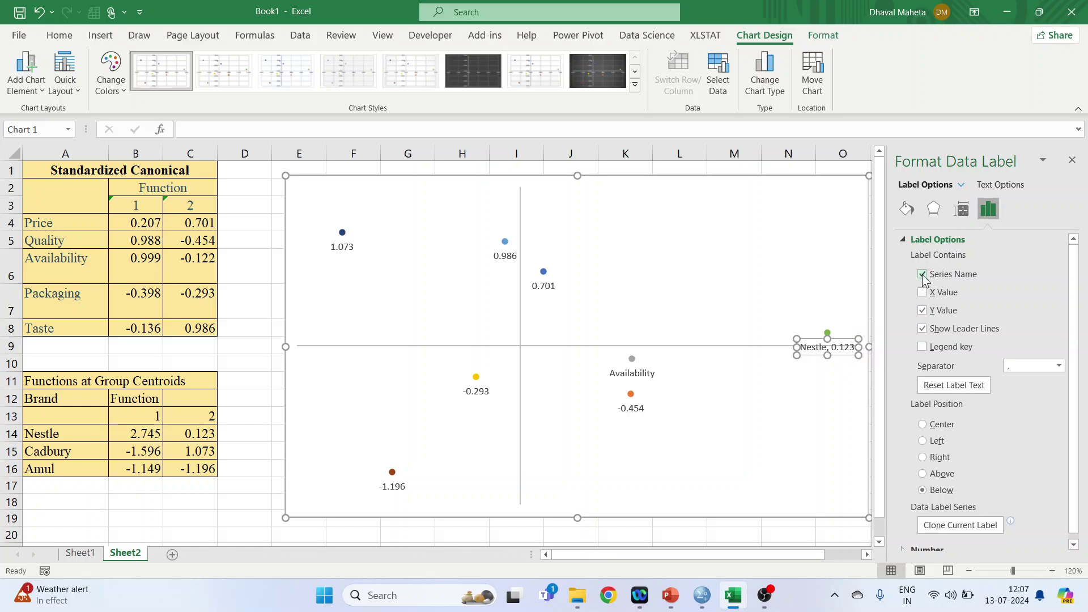
pyautogui.click(922, 310)
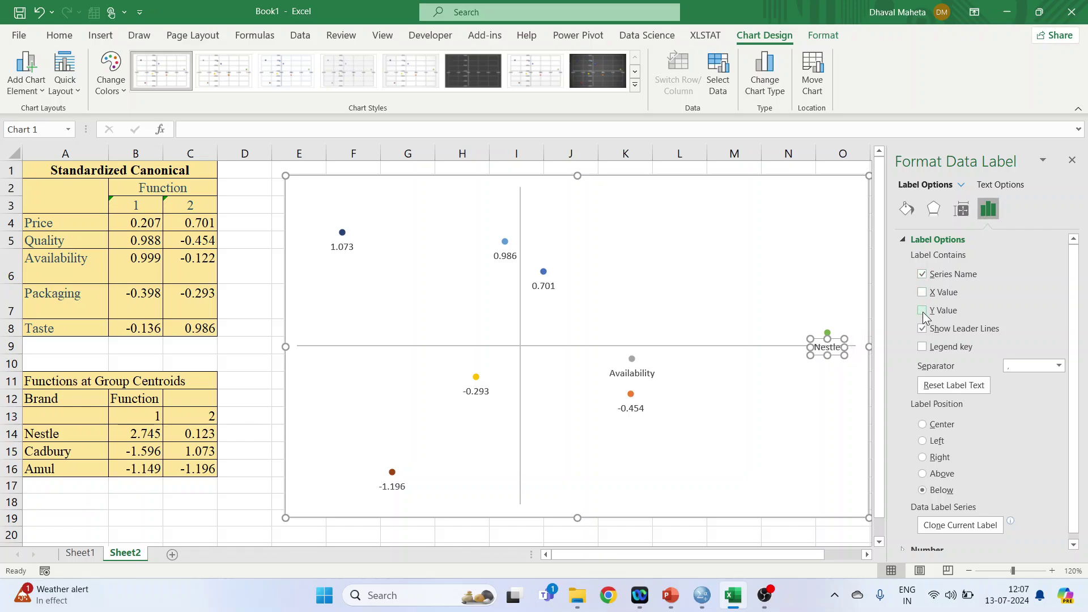
pyautogui.click(1071, 161)
pyautogui.click(819, 415)
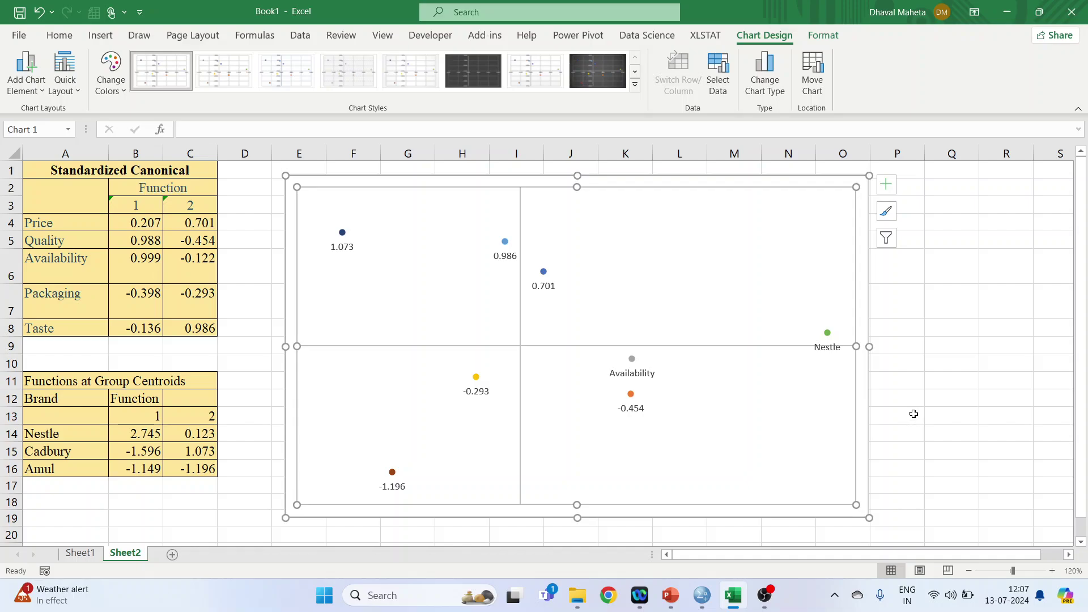
# Step: Set the Price point's data label to show the series name instead of the Y value
pyautogui.click(550, 289)
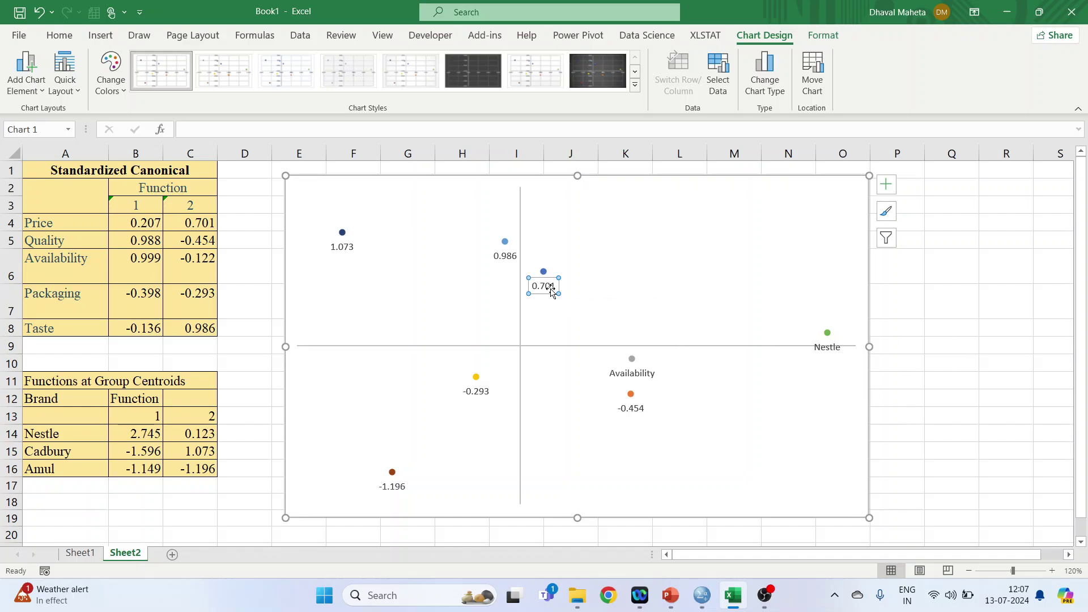
pyautogui.doubleClick(550, 279)
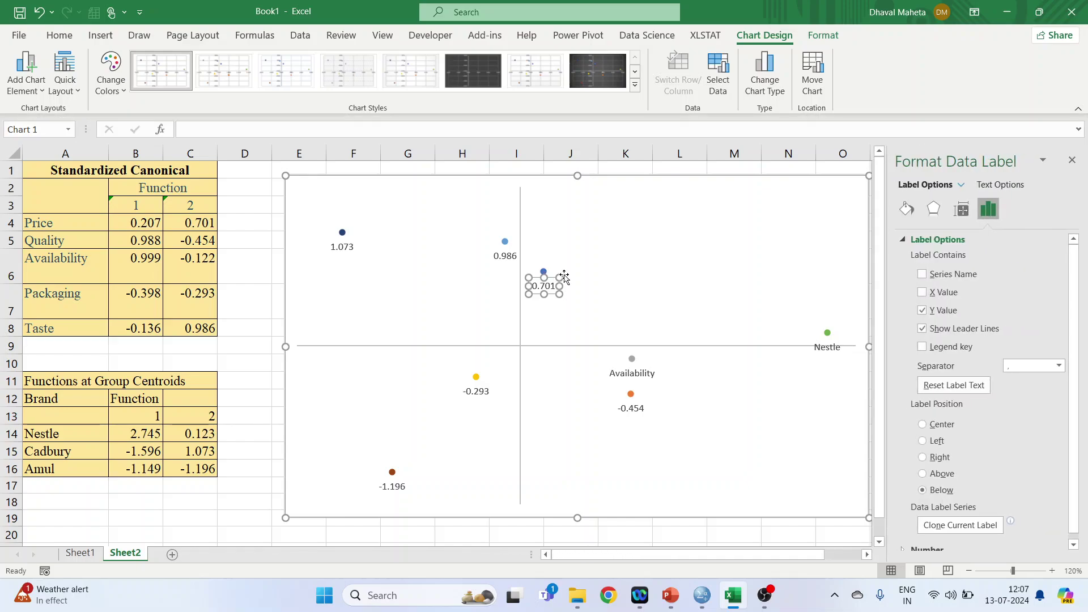
pyautogui.click(922, 275)
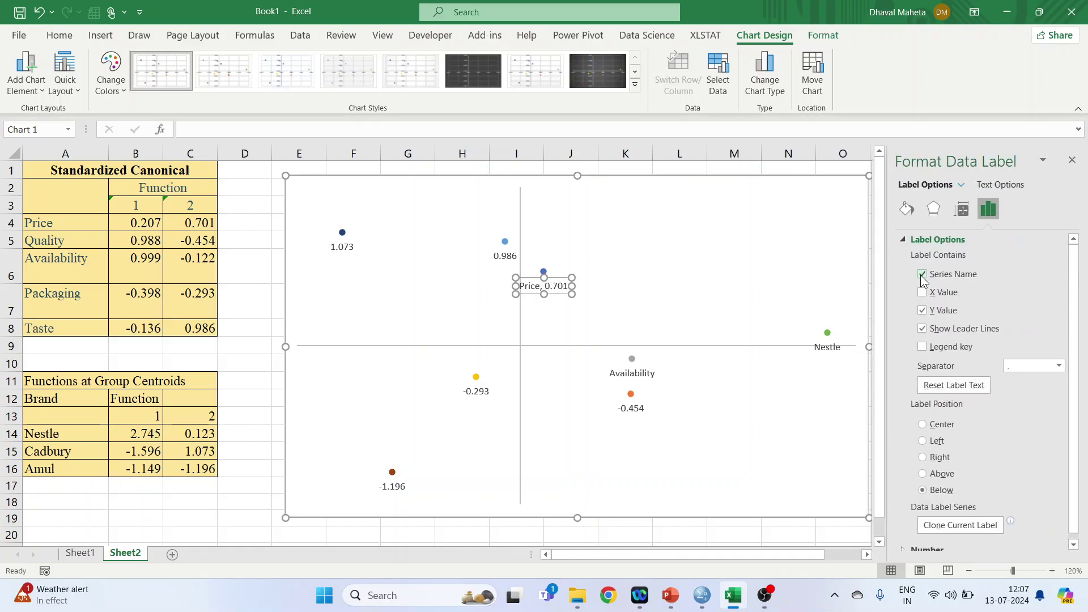
pyautogui.click(922, 311)
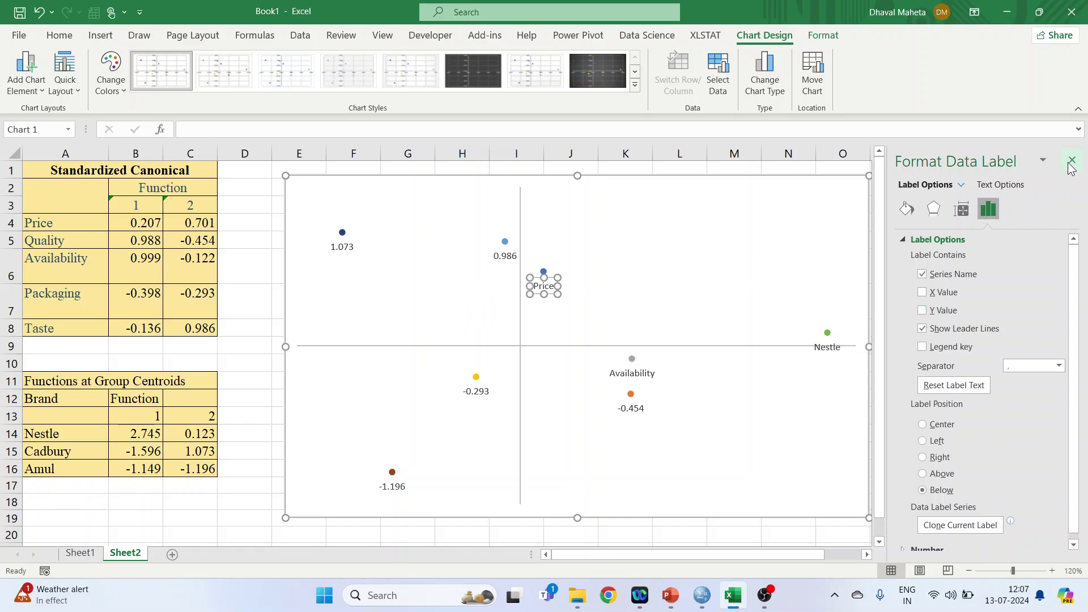
# Step: Set the Taste and Cadbury data labels to show the series name instead of the Y value
pyautogui.click(516, 258)
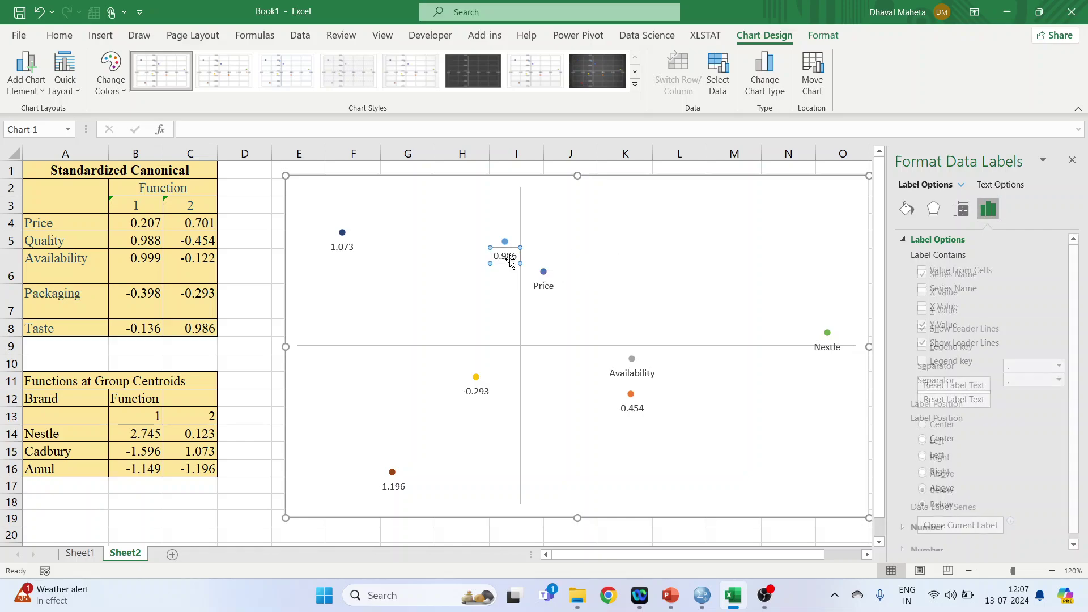
pyautogui.click(922, 288)
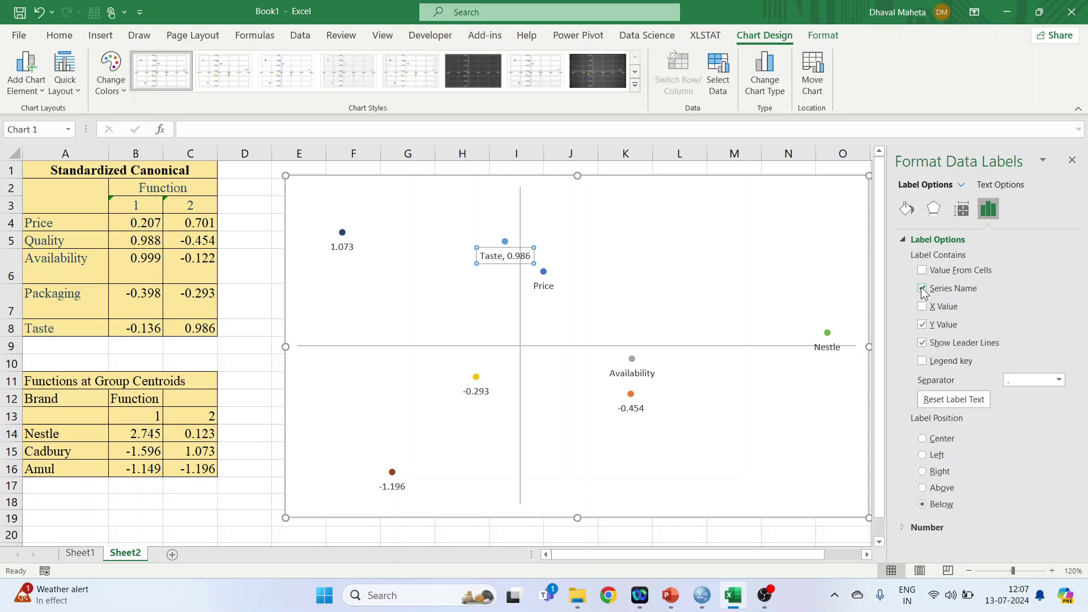
pyautogui.click(922, 325)
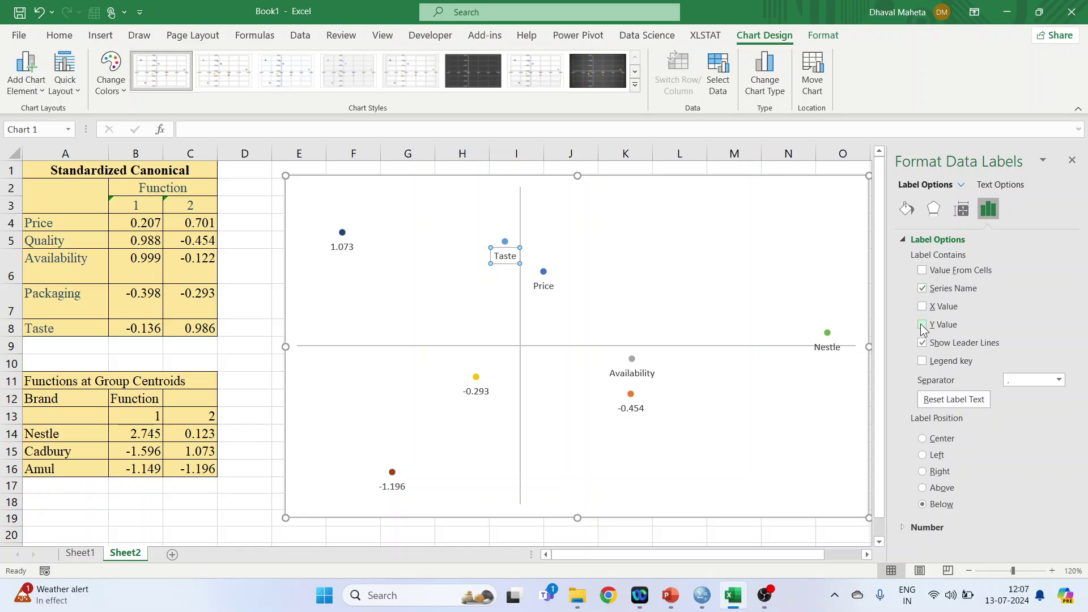
pyautogui.click(345, 247)
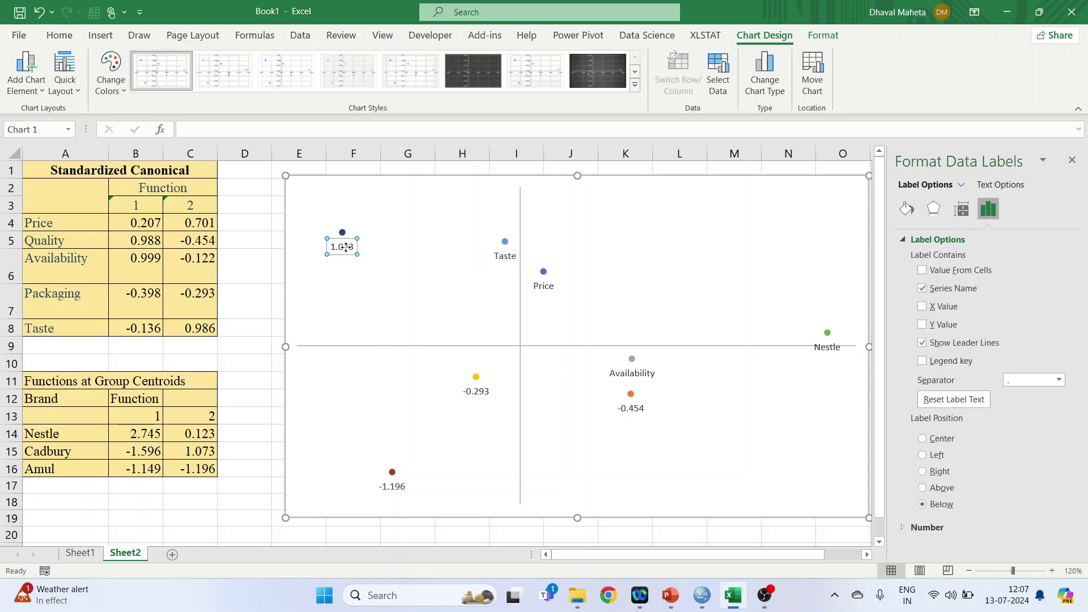
pyautogui.click(928, 291)
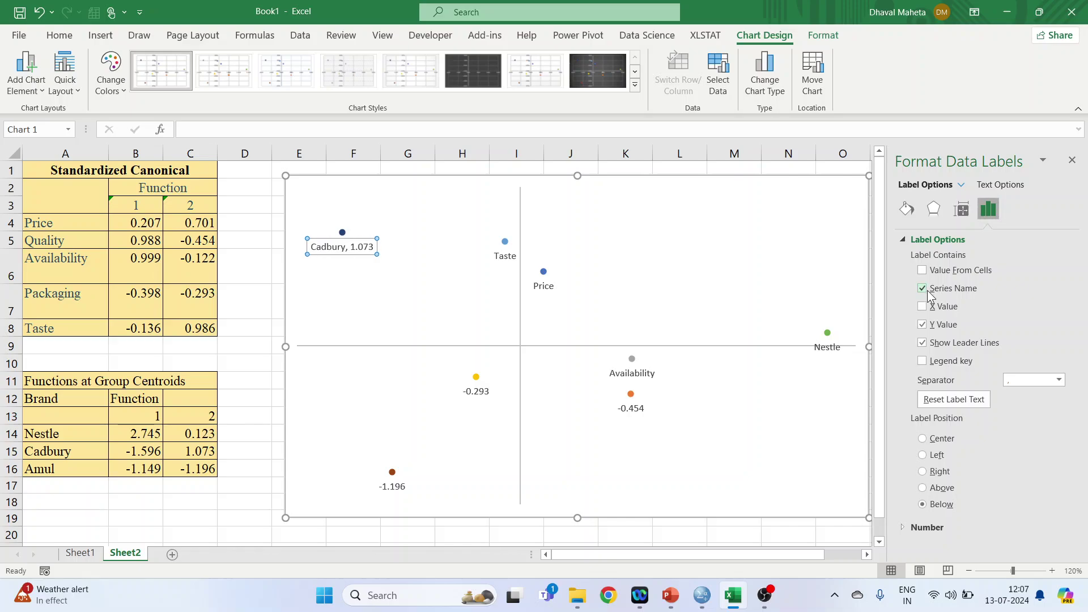
pyautogui.click(922, 325)
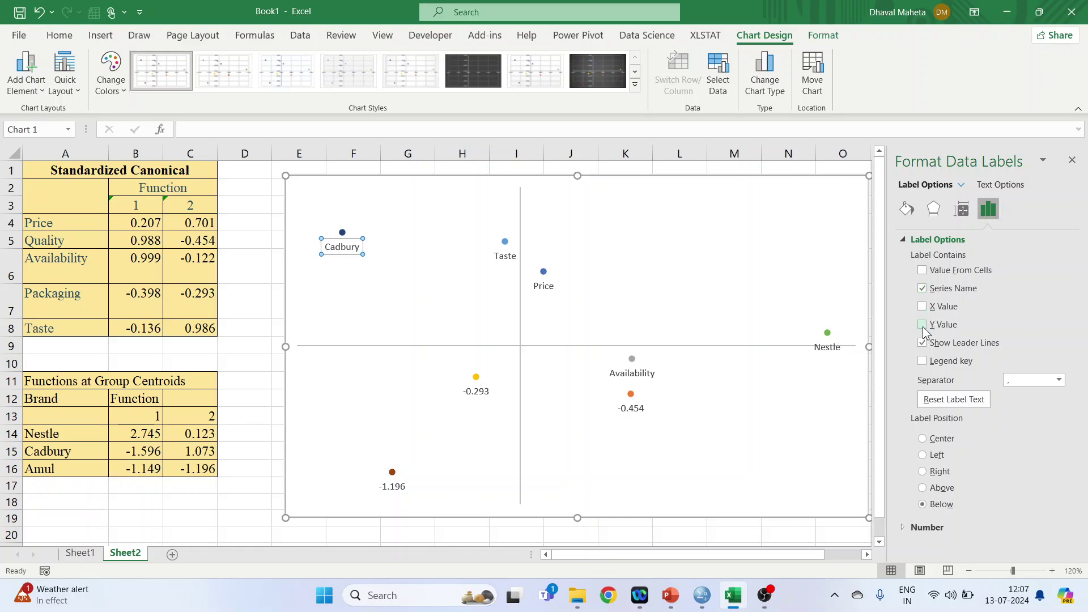
# Step: Set the Packaging point's data label to show the series name instead of the Y value
pyautogui.click(476, 392)
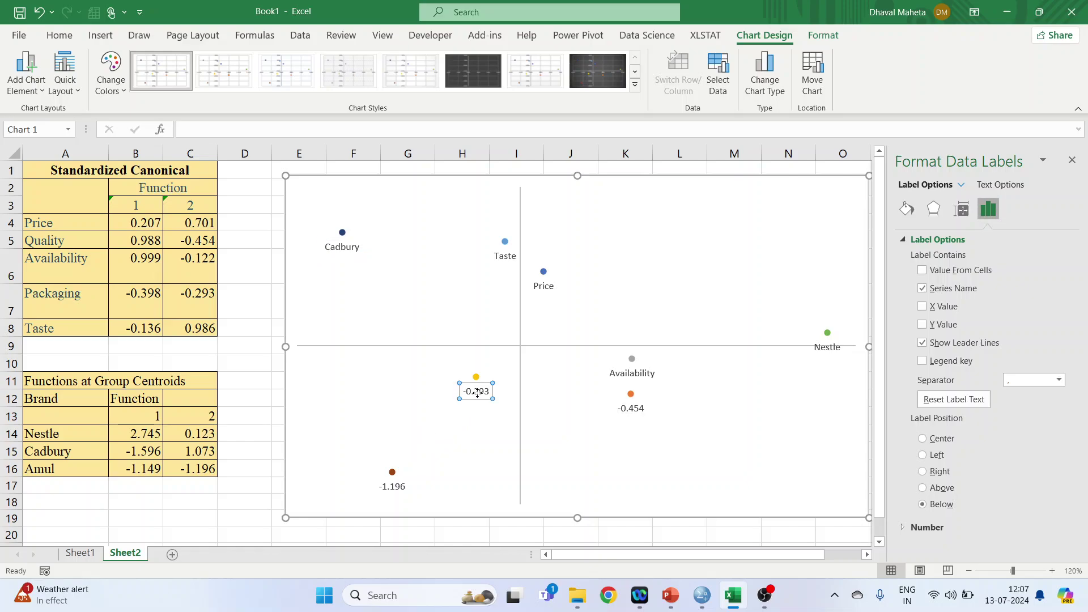
pyautogui.click(922, 288)
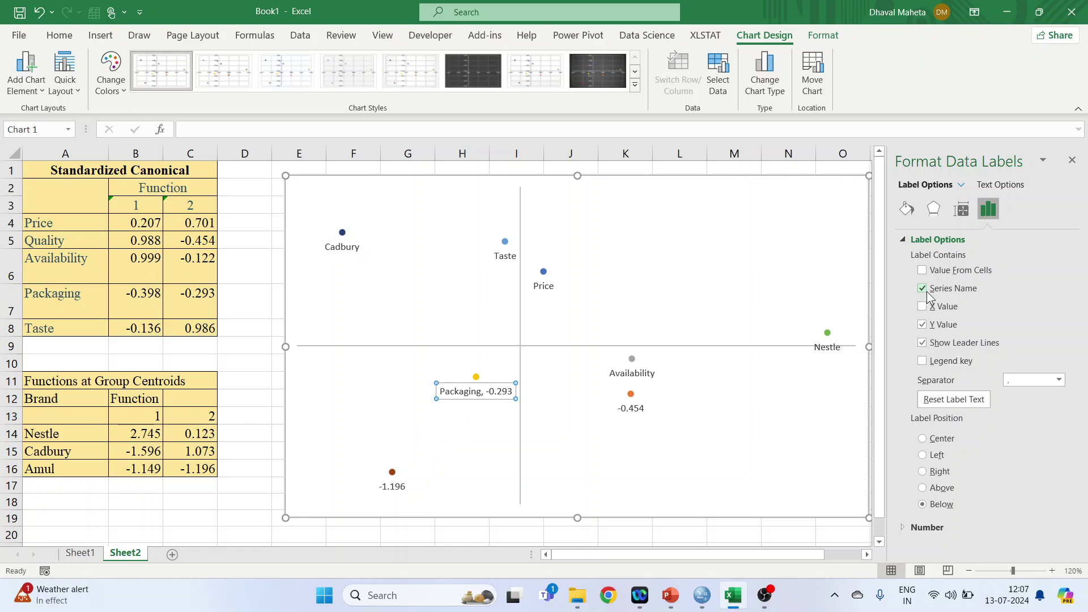
pyautogui.click(922, 325)
# Step: Set the Amul and Quality data labels to show the series name instead of the Y value, and close the label formatting options
pyautogui.click(397, 487)
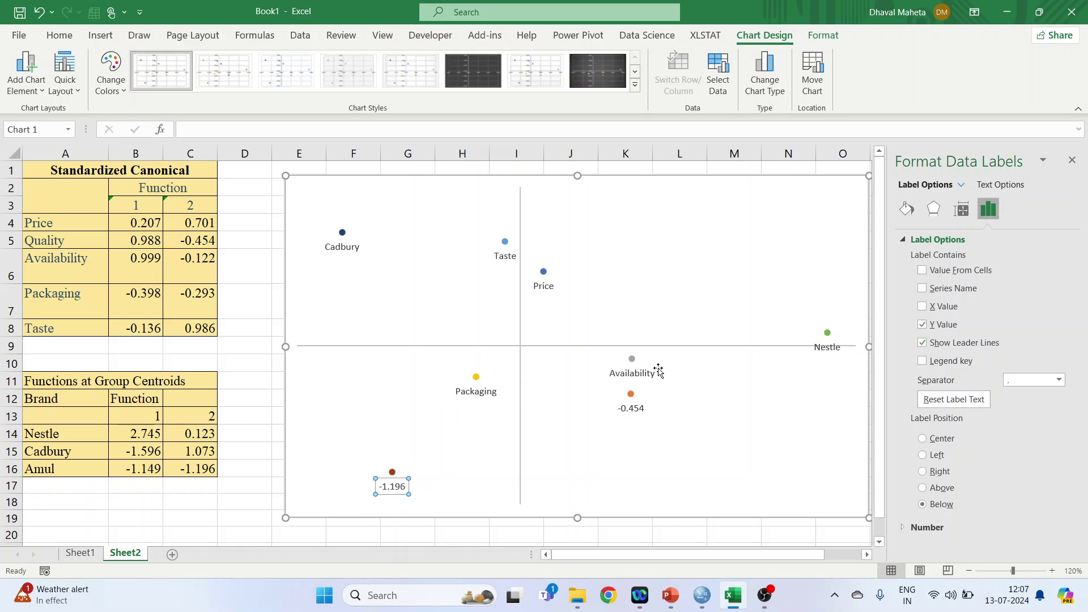
pyautogui.click(922, 288)
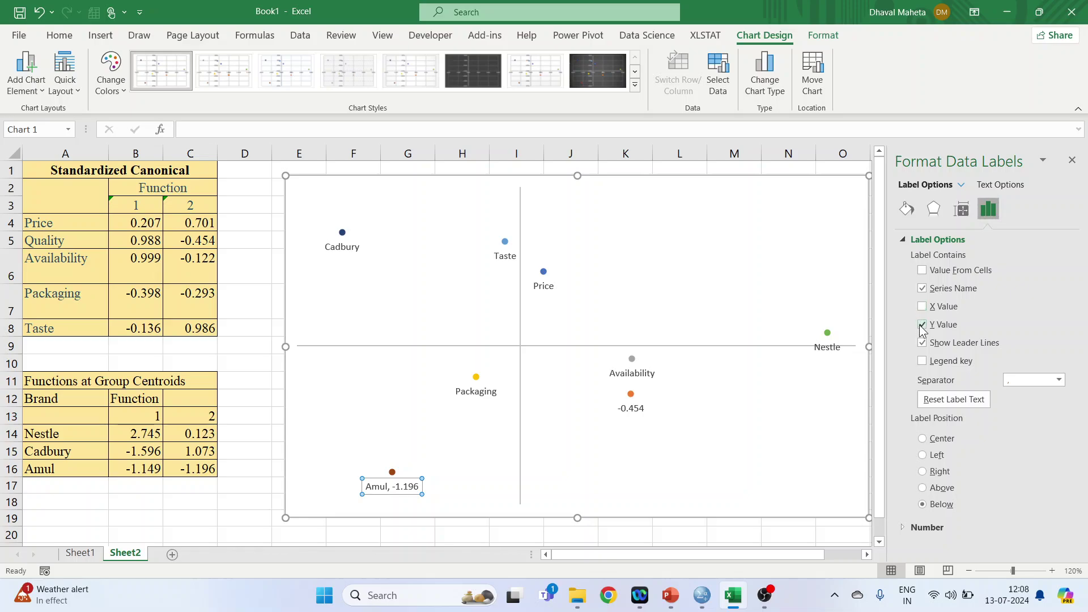
pyautogui.click(922, 324)
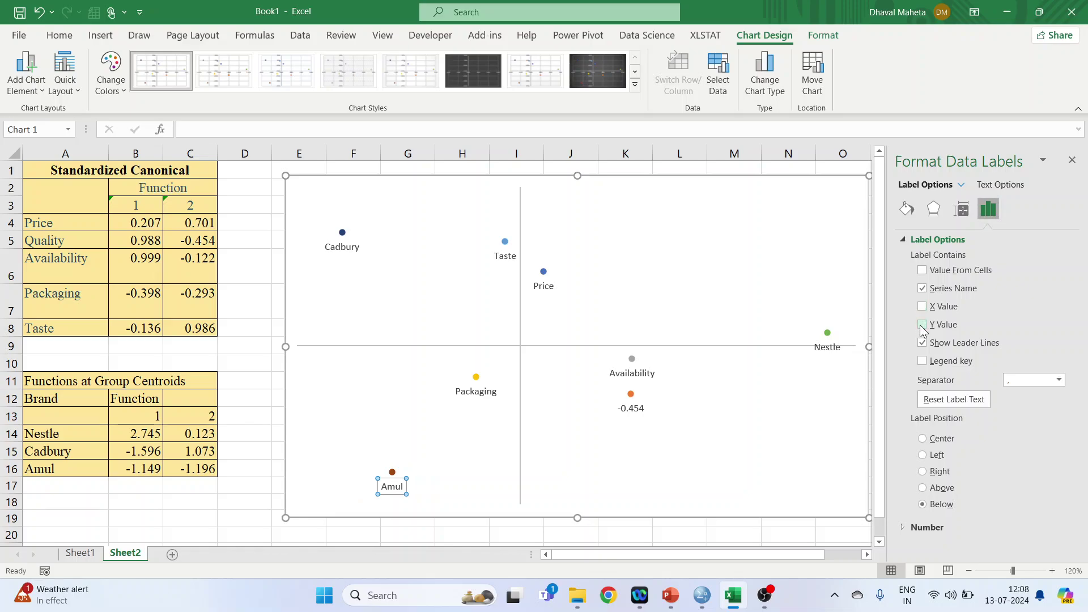
pyautogui.click(631, 408)
pyautogui.click(922, 289)
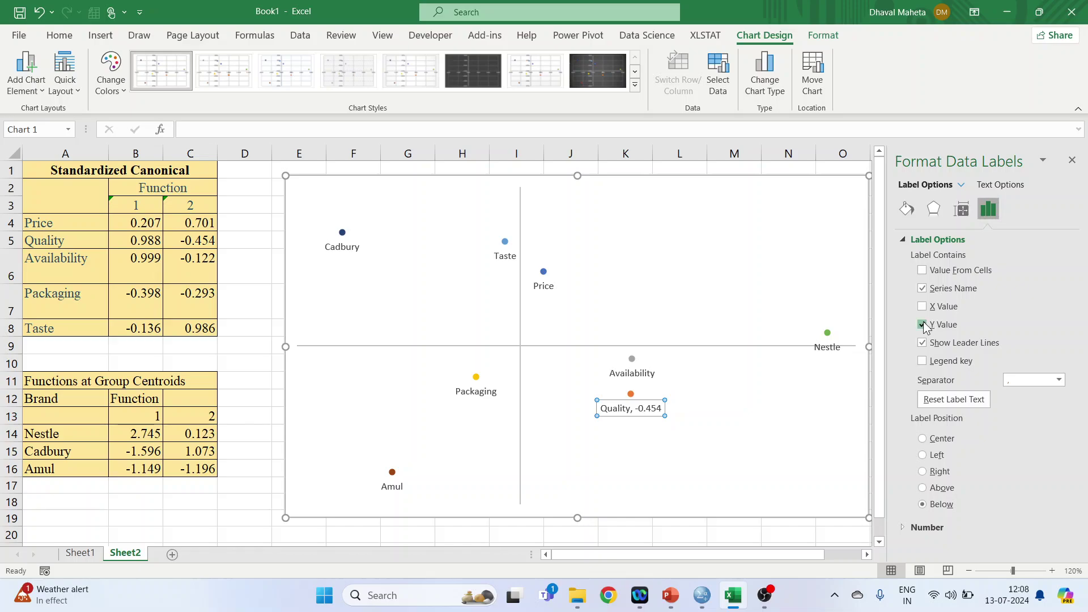
pyautogui.click(922, 325)
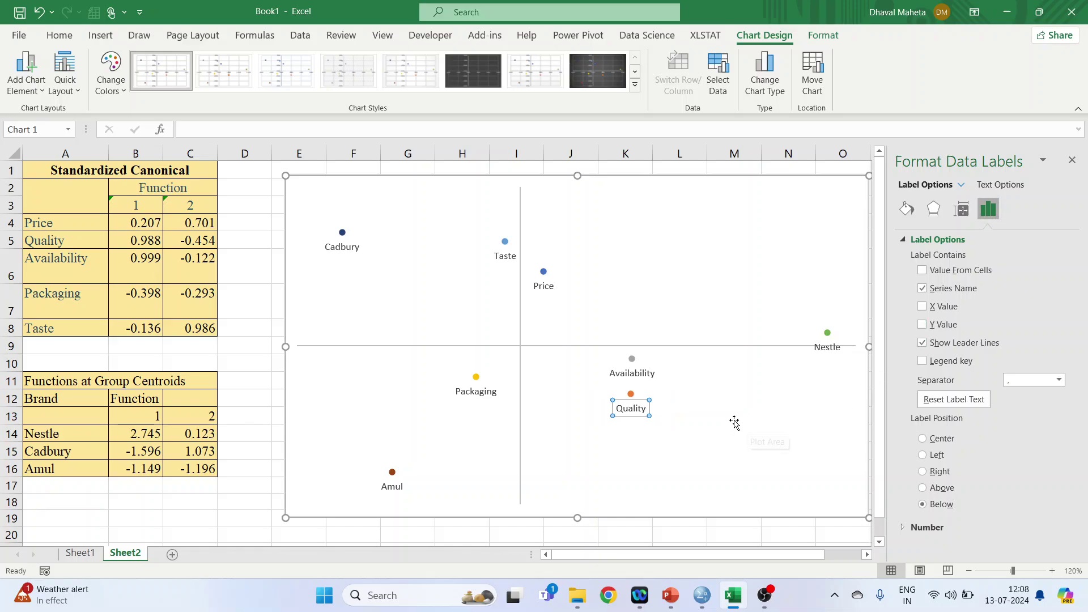
pyautogui.click(1072, 161)
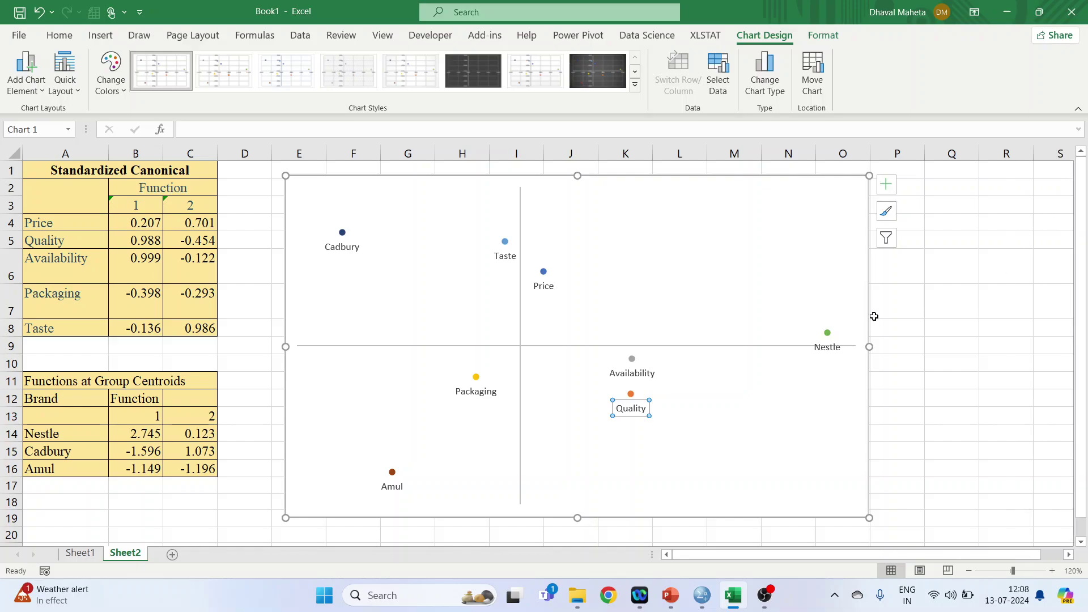
pyautogui.click(944, 341)
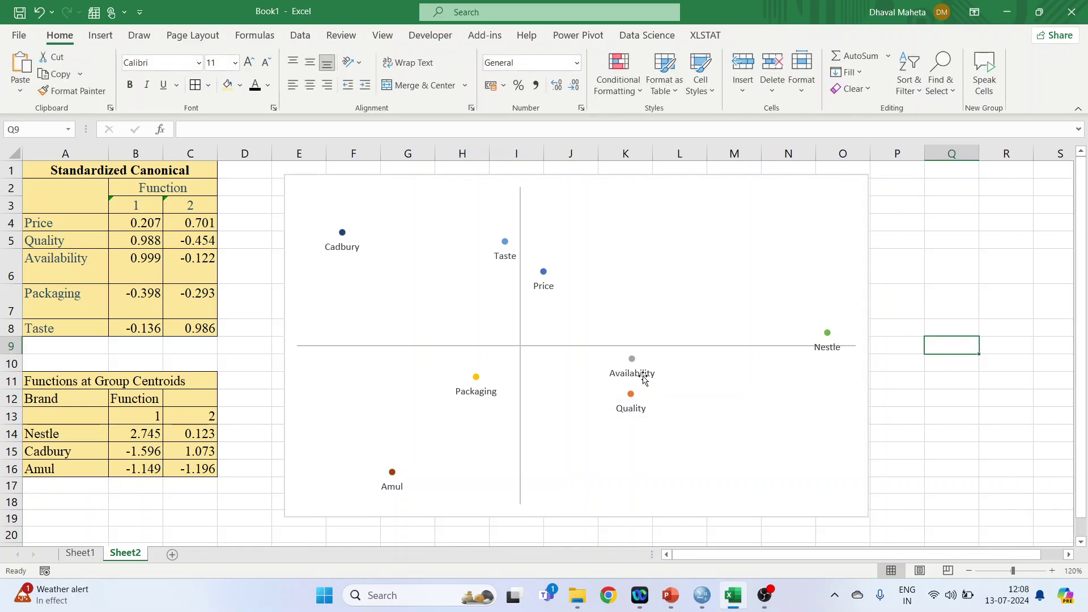
# Step: Move the Nestle label above its point, clear of the horizontal axis, and the Availability and Quality labels to the lower right of theirs
pyautogui.click(644, 371)
pyautogui.click(826, 348)
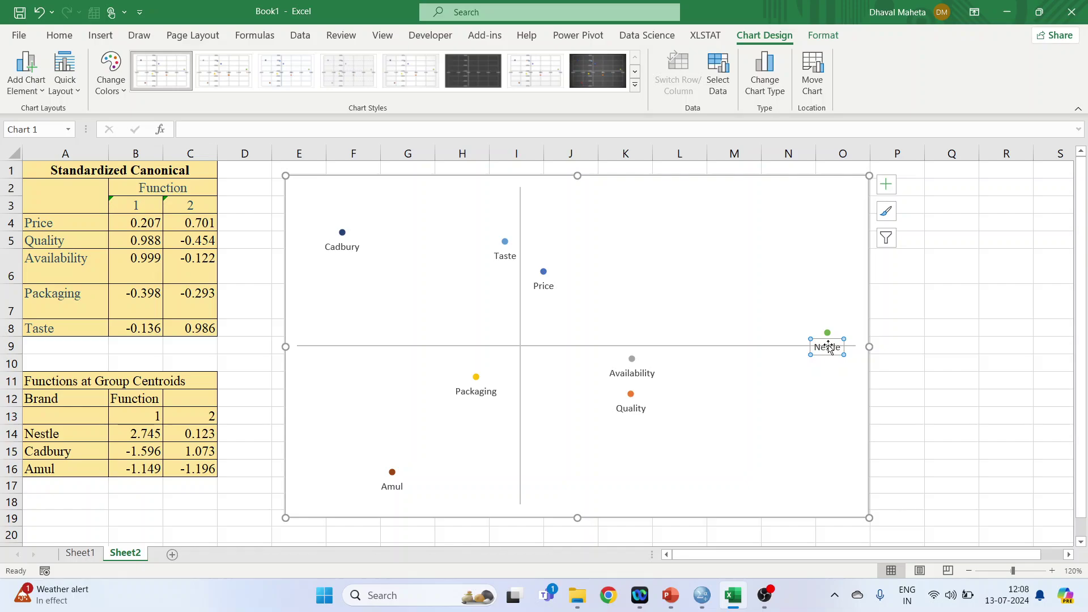
pyautogui.moveTo(835, 340); pyautogui.dragTo(835, 297)
pyautogui.click(648, 374)
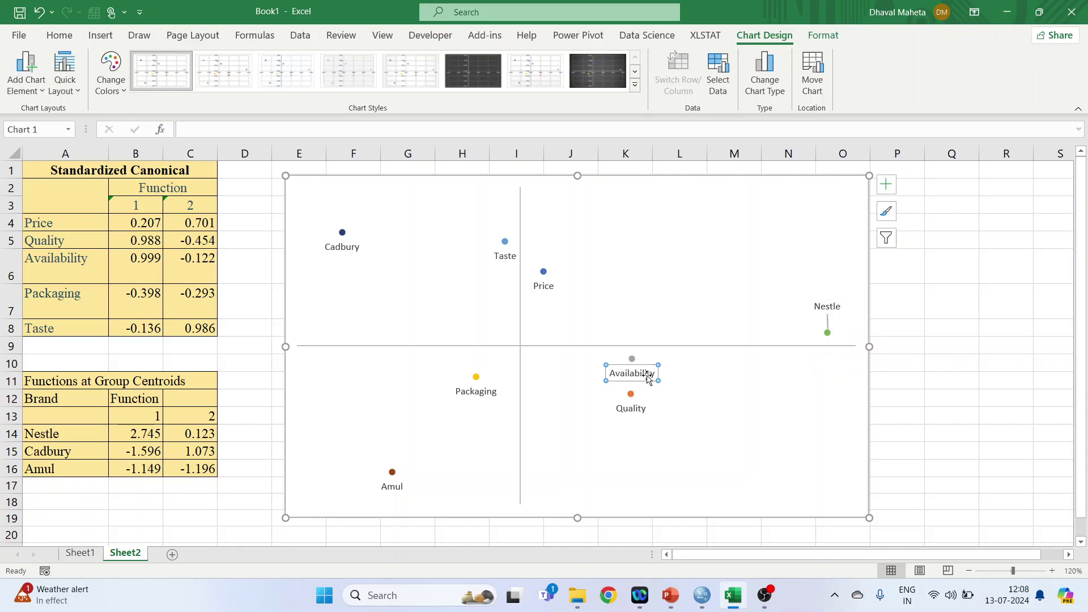
pyautogui.moveTo(653, 367); pyautogui.dragTo(697, 373)
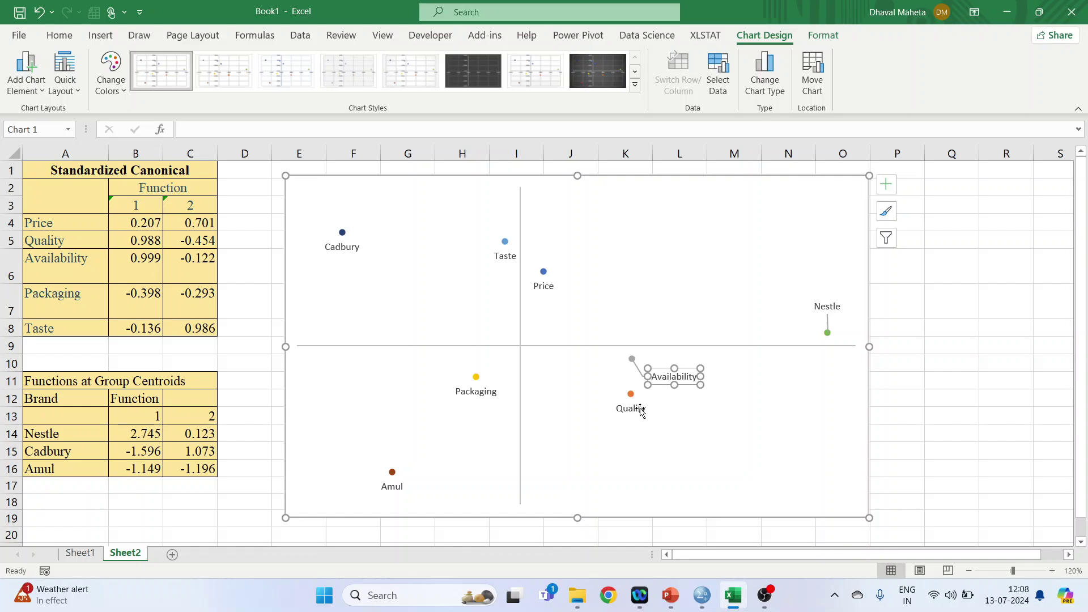
pyautogui.click(647, 408)
pyautogui.moveTo(648, 409); pyautogui.dragTo(684, 424)
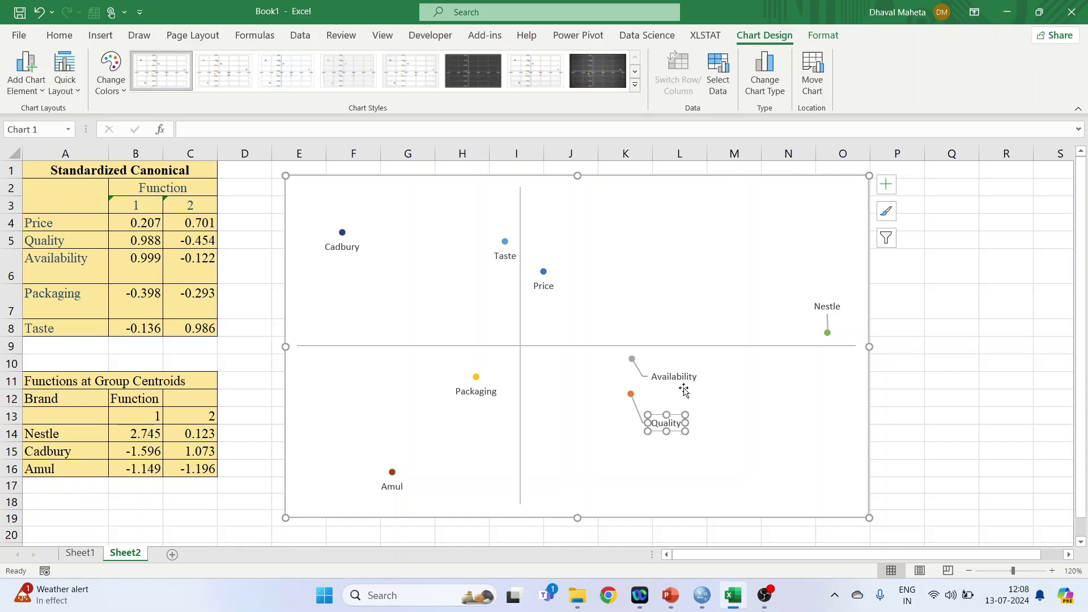
# Step: Move the Price label to the lower right of its point and the Taste label to the left of its point
pyautogui.click(553, 291)
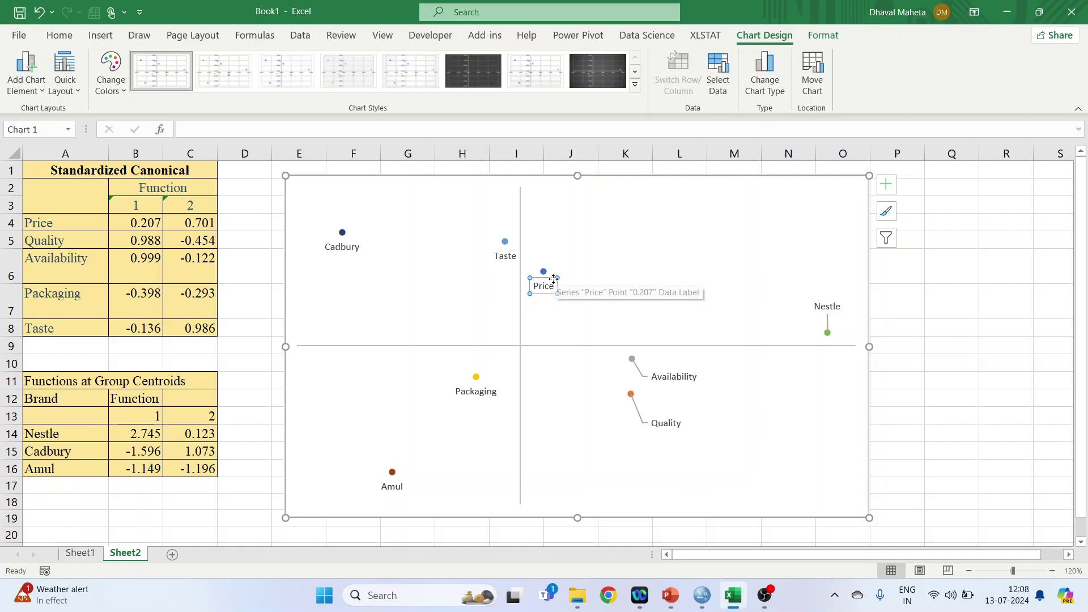
pyautogui.moveTo(554, 291); pyautogui.dragTo(600, 288)
pyautogui.click(516, 264)
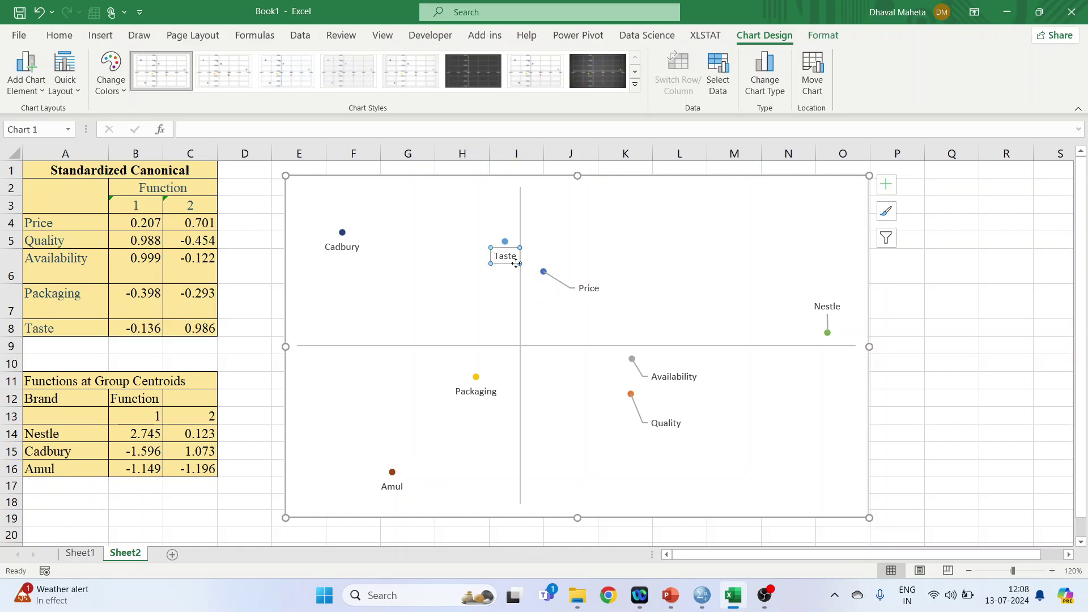
pyautogui.moveTo(502, 252); pyautogui.dragTo(458, 243)
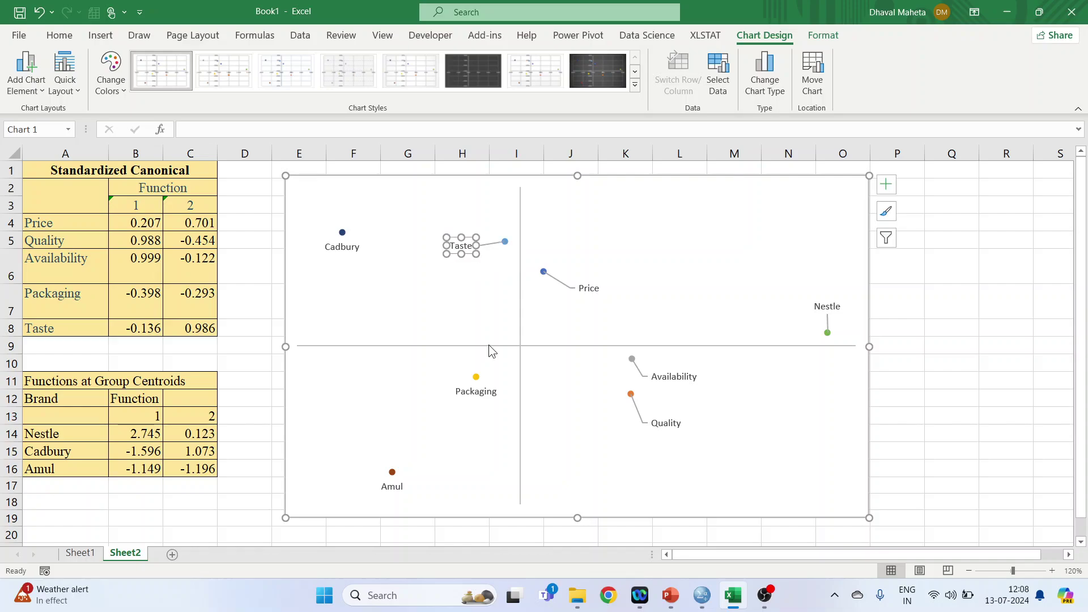
# Step: Offset the Packaging label to the lower left of its point, and the Amul and Cadbury labels to the lower right of theirs
pyautogui.click(479, 399)
pyautogui.moveTo(479, 399); pyautogui.dragTo(466, 407)
pyautogui.click(394, 485)
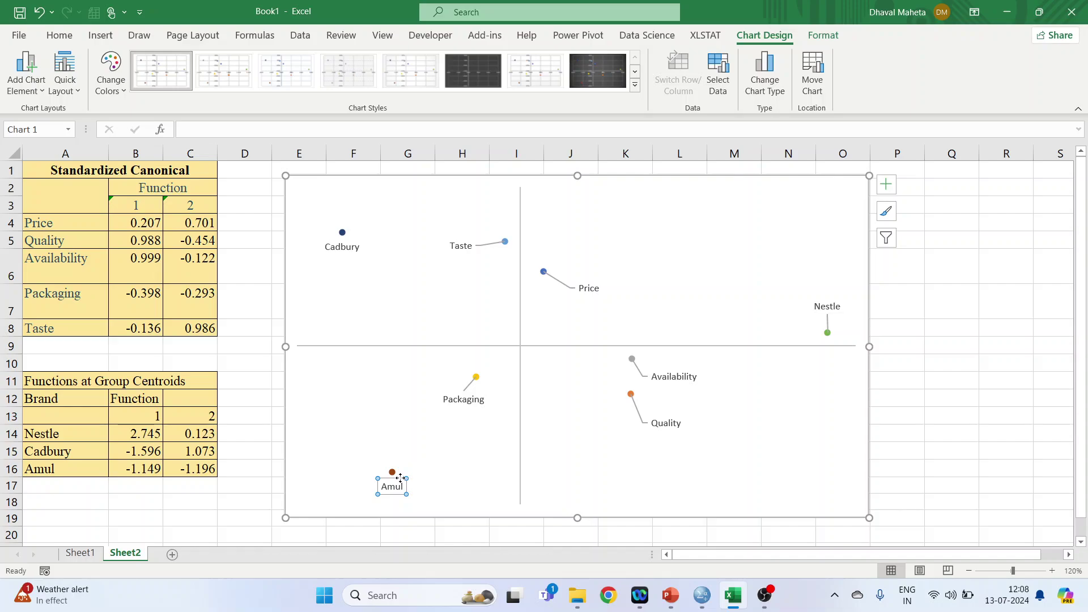
pyautogui.moveTo(400, 477); pyautogui.dragTo(420, 483)
pyautogui.click(357, 254)
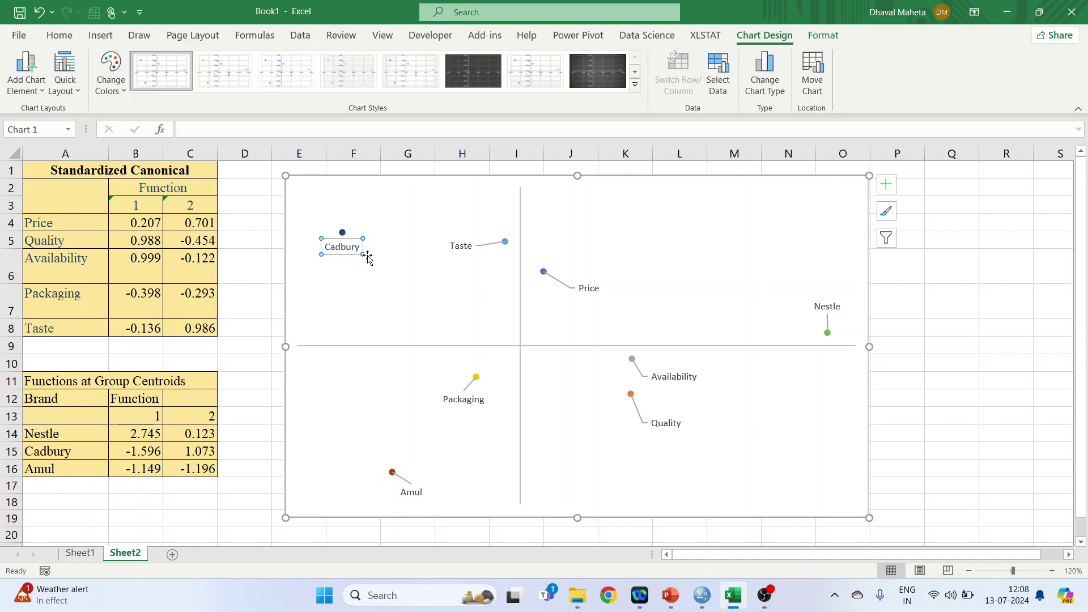
pyautogui.moveTo(352, 239); pyautogui.dragTo(367, 250)
pyautogui.click(417, 286)
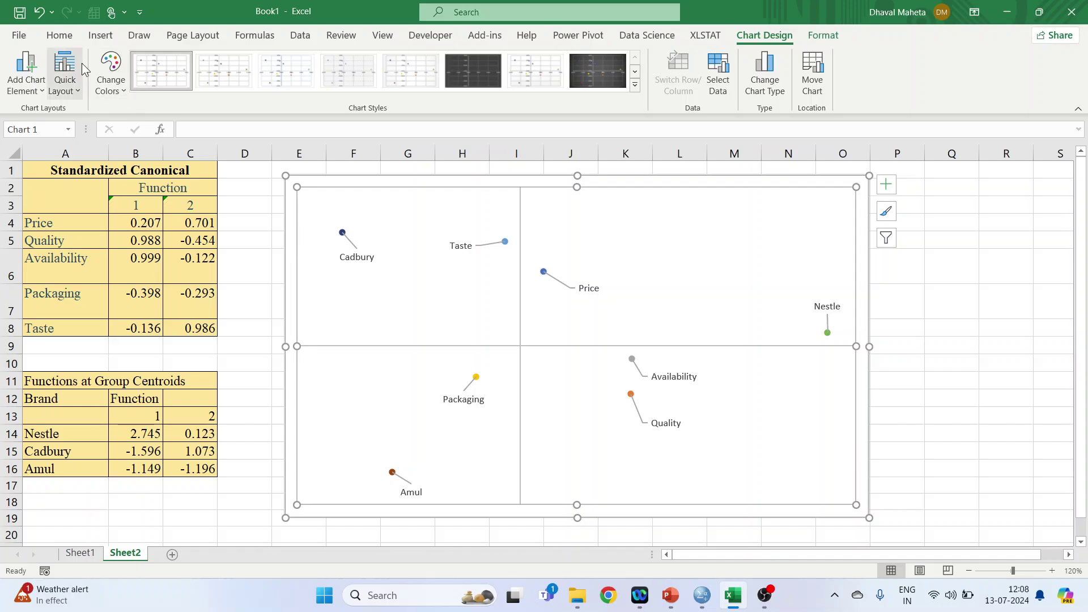
pyautogui.click(101, 37)
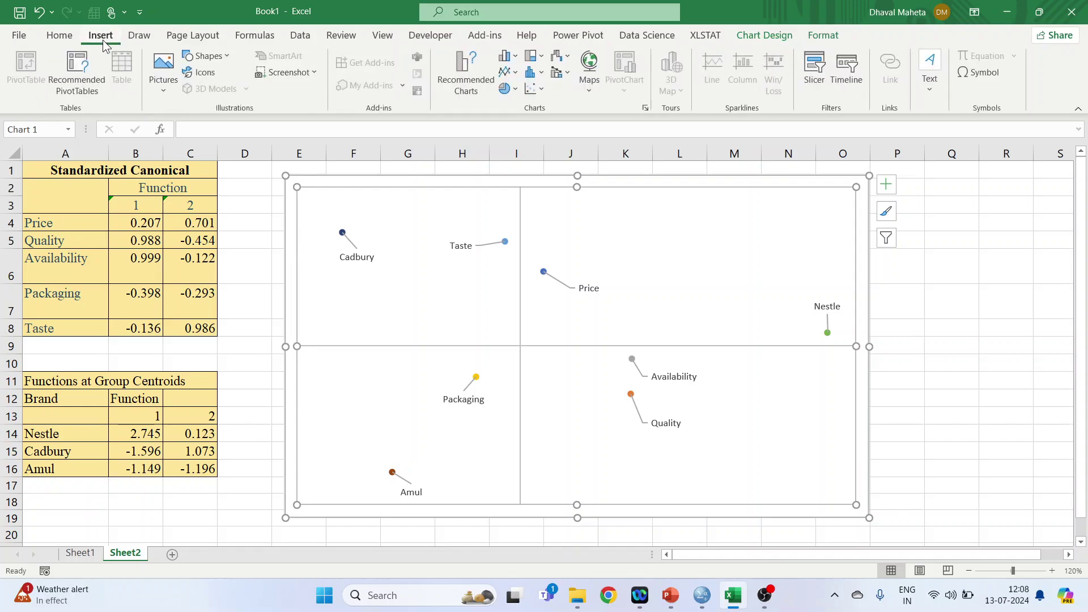
pyautogui.click(166, 85)
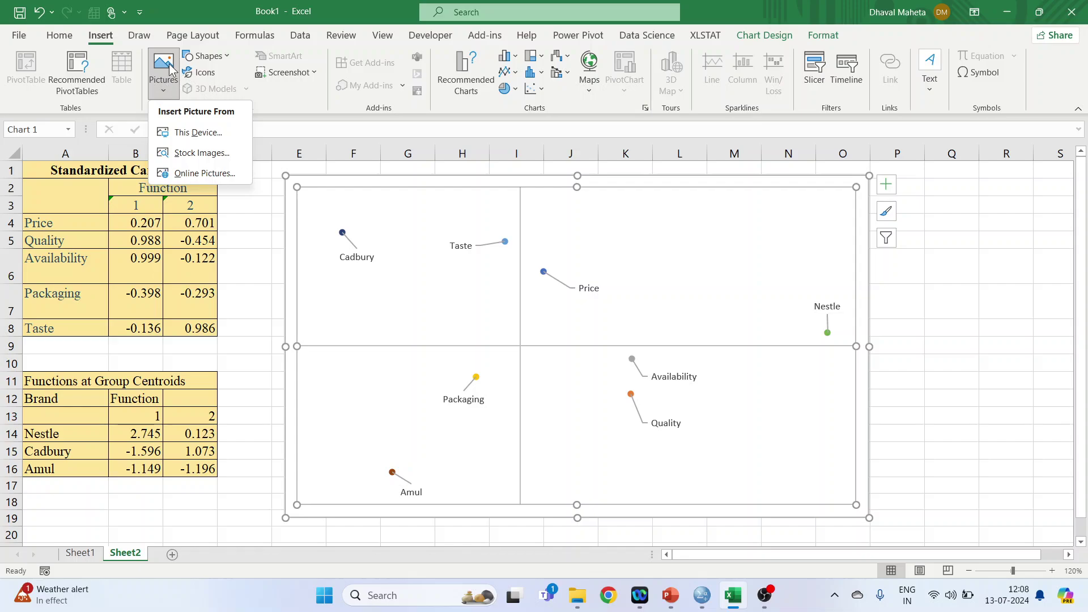
pyautogui.click(285, 104)
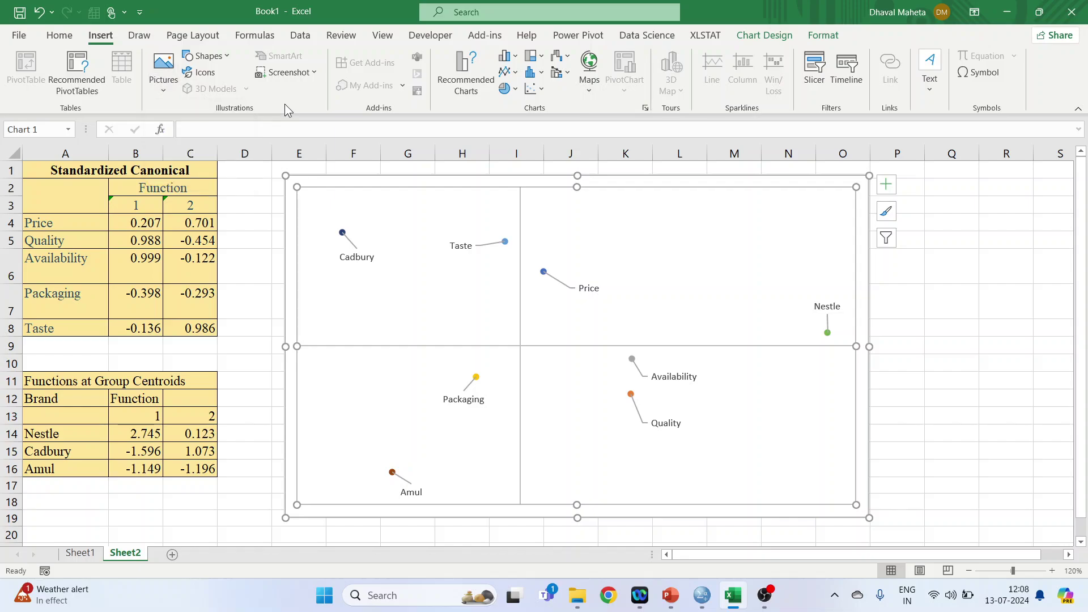
pyautogui.press('Escape')
pyautogui.hotkey('ctrl', '-')
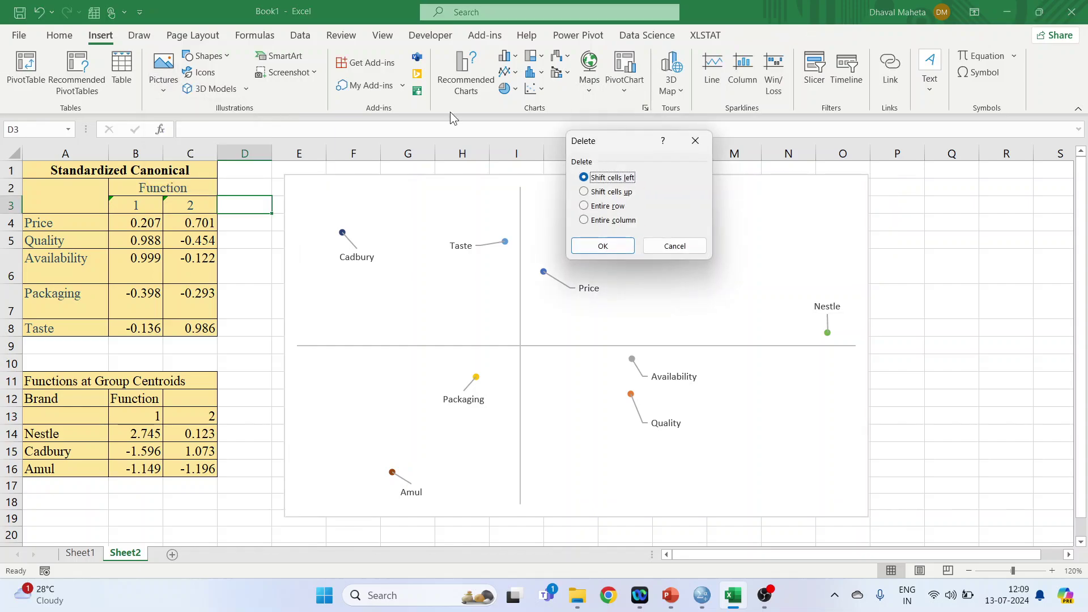
pyautogui.click(699, 245)
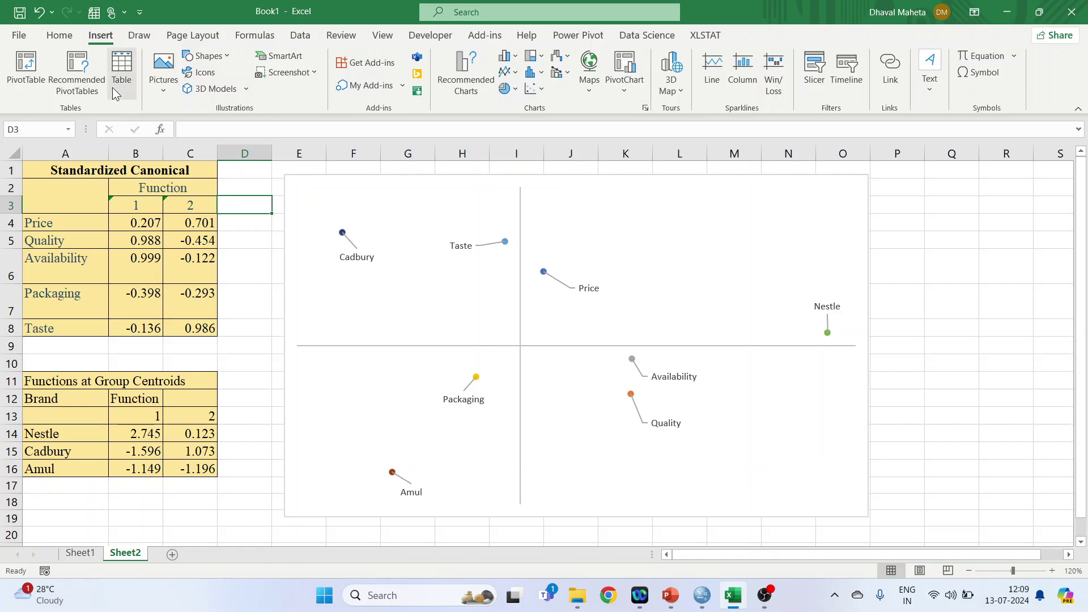
# Step: Draw straight arrows from the chart's axis intersection to the Price point and to the Nestle point
pyautogui.click(205, 55)
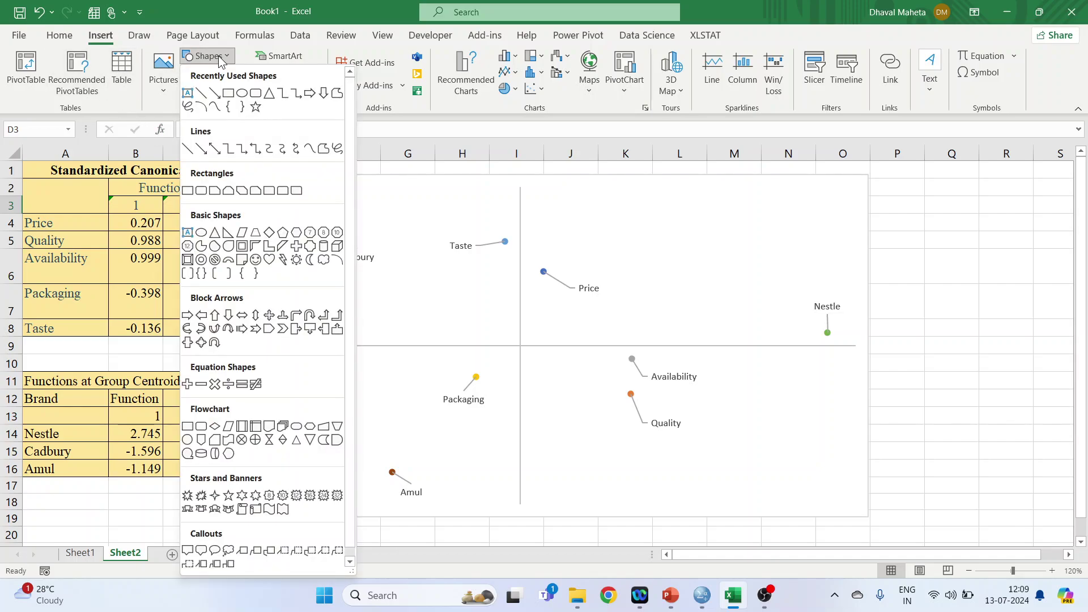
pyautogui.click(216, 96)
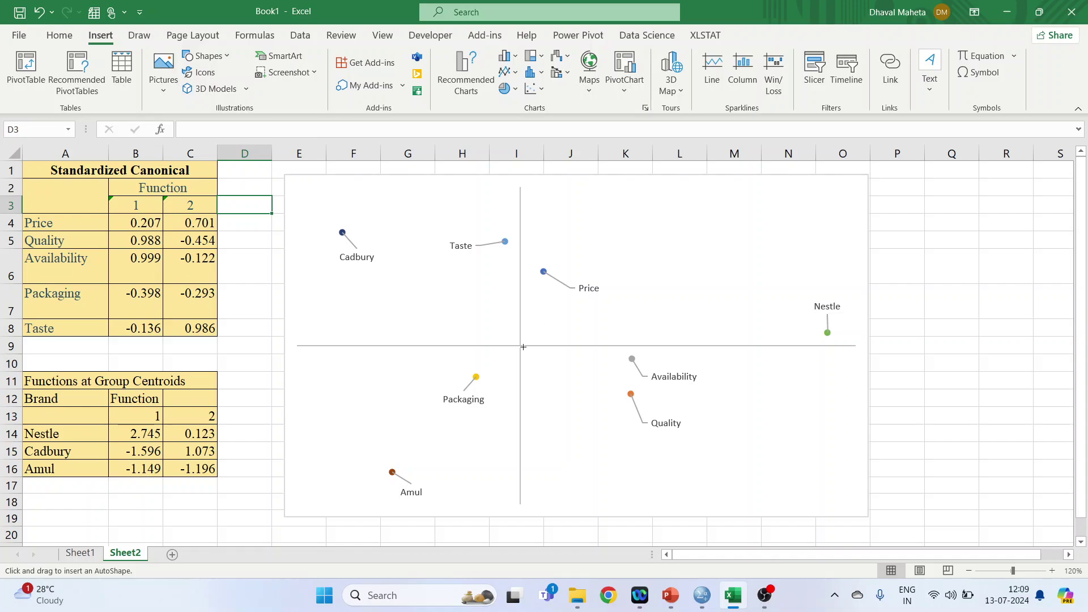
pyautogui.moveTo(521, 346); pyautogui.dragTo(543, 271)
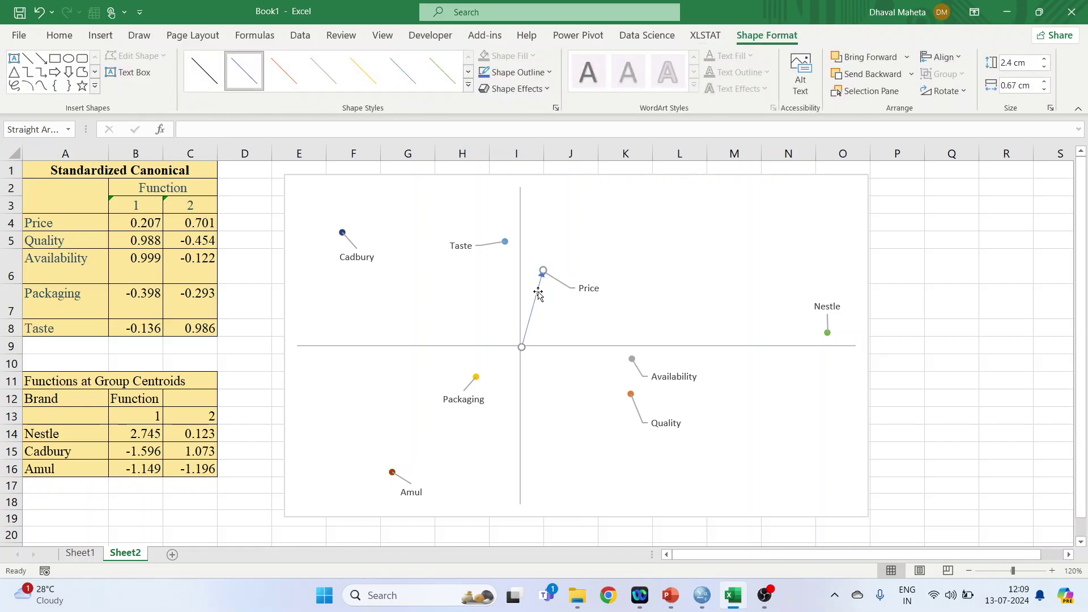
pyautogui.click(41, 59)
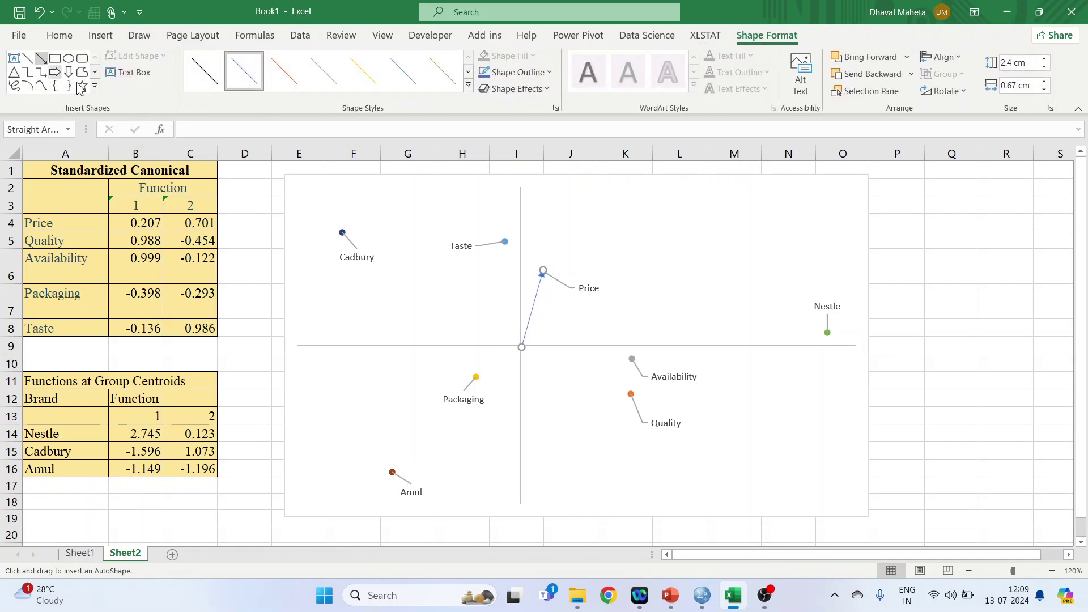
pyautogui.moveTo(522, 346); pyautogui.dragTo(828, 332)
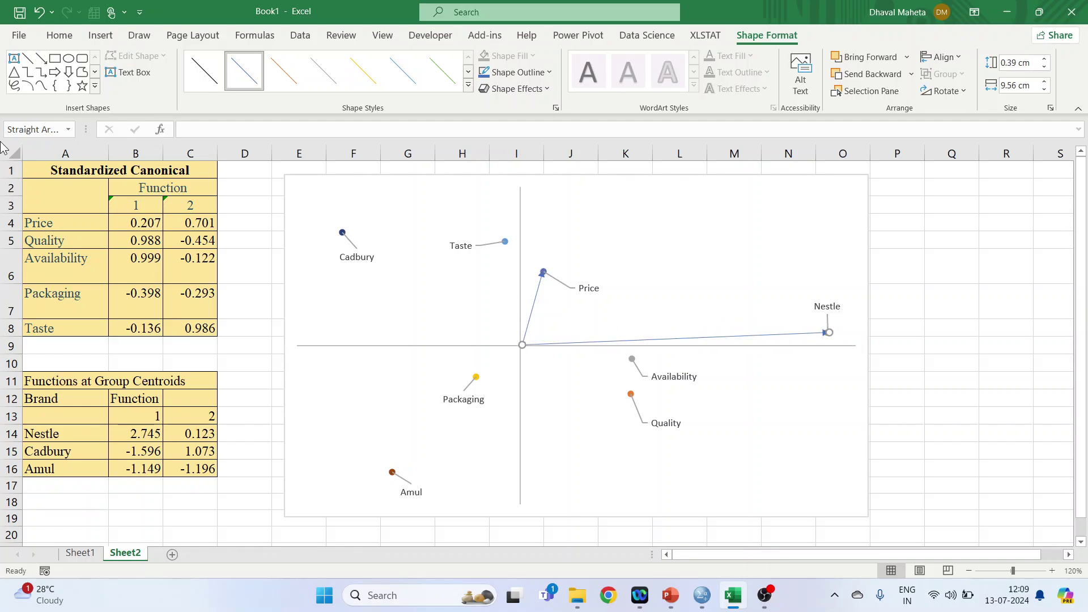
# Step: Draw straight arrows from the axis intersection to the Availability and Quality points
pyautogui.click(42, 59)
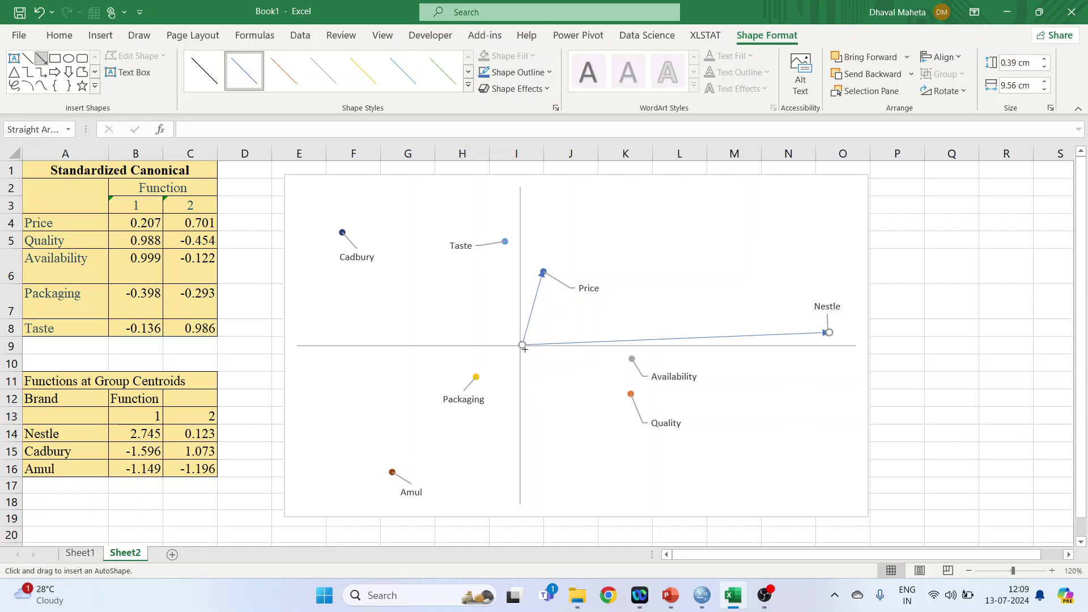
pyautogui.moveTo(521, 345); pyautogui.dragTo(633, 360)
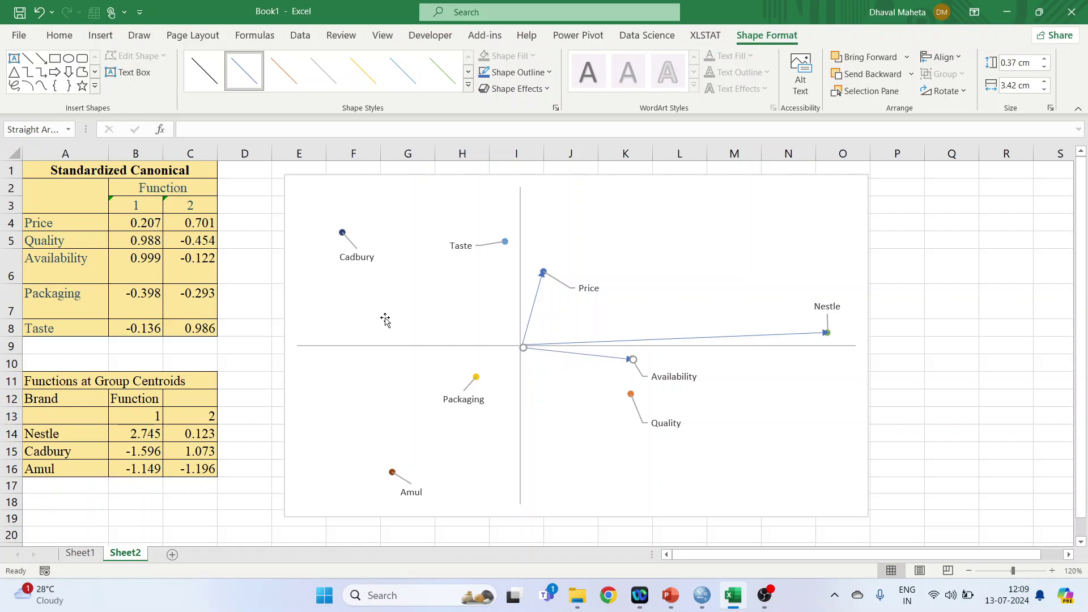
pyautogui.click(44, 60)
pyautogui.moveTo(524, 348); pyautogui.dragTo(633, 392)
# Step: Draw straight arrows from the axis intersection to the Packaging and Taste points
pyautogui.click(43, 60)
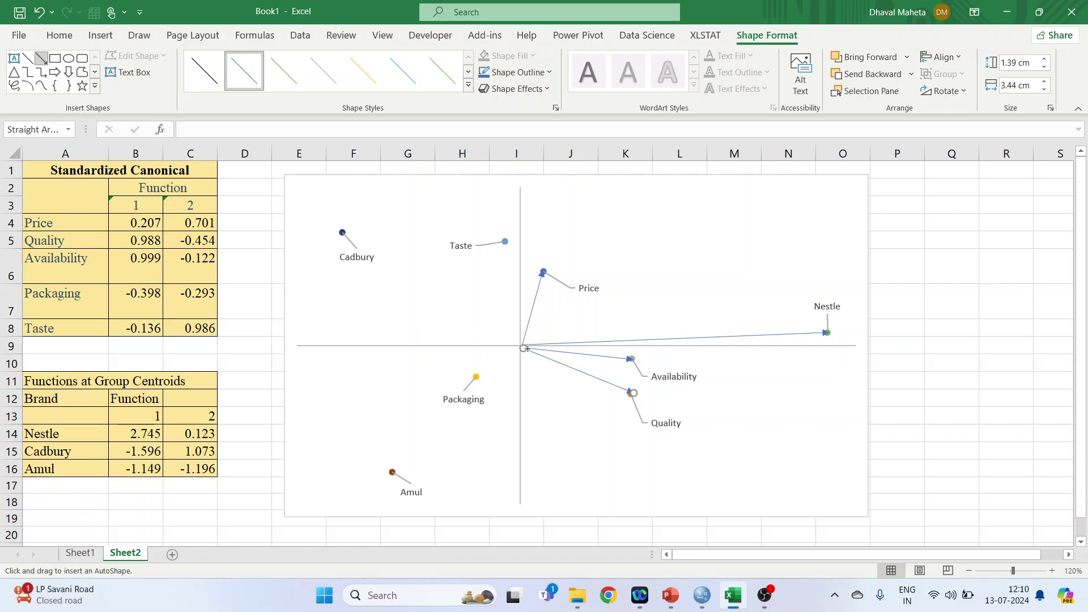
pyautogui.moveTo(524, 348); pyautogui.dragTo(478, 375)
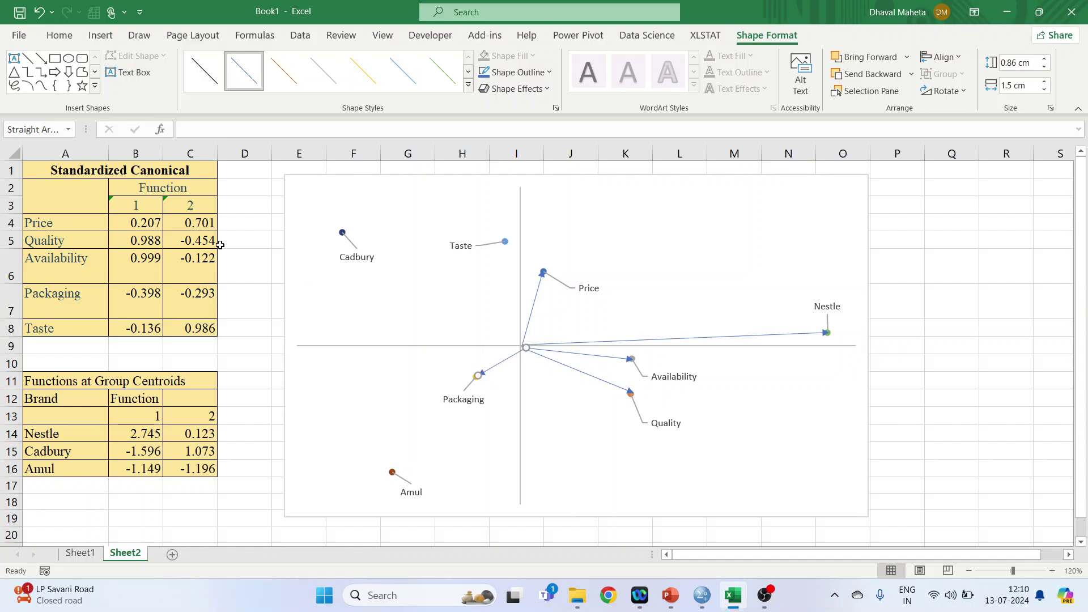
pyautogui.click(40, 59)
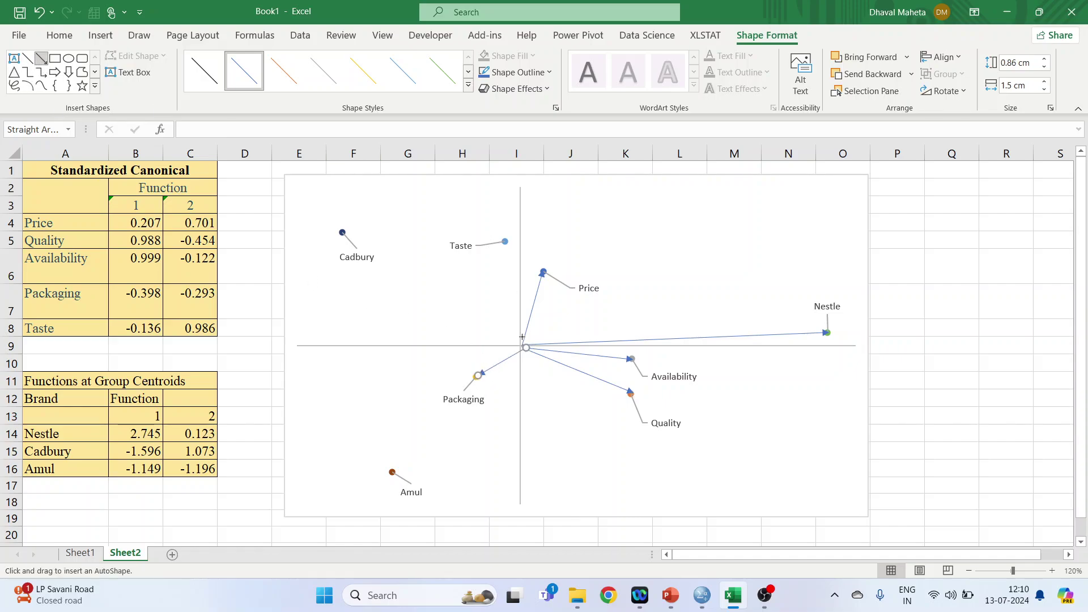
pyautogui.moveTo(520, 345); pyautogui.dragTo(507, 244)
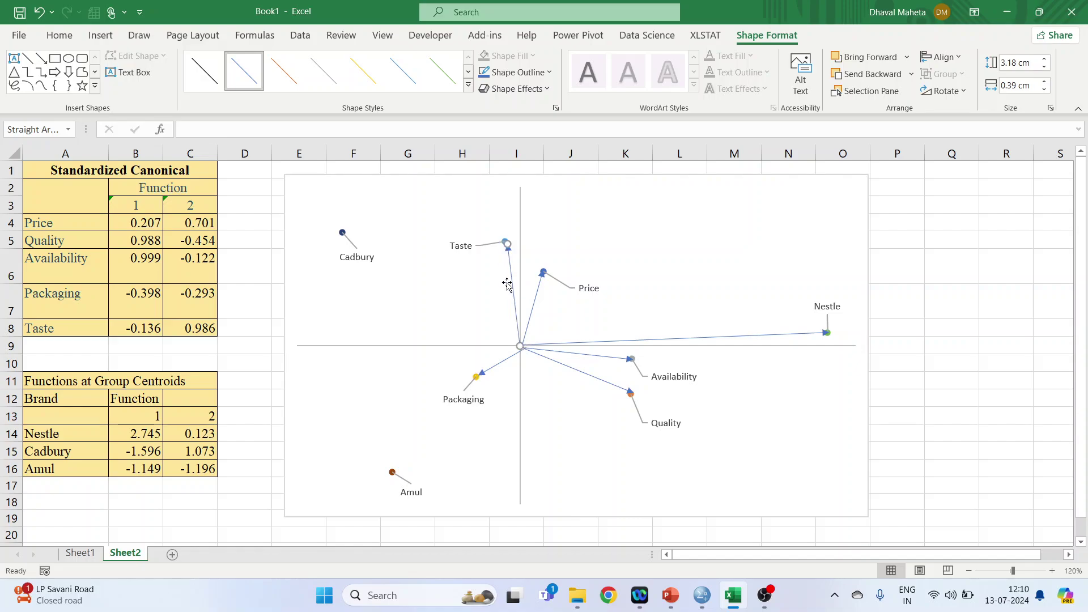
# Step: Draw straight arrows from the axis intersection to the Cadbury and Amul points
pyautogui.click(41, 58)
pyautogui.moveTo(518, 345); pyautogui.dragTo(341, 233)
pyautogui.click(41, 58)
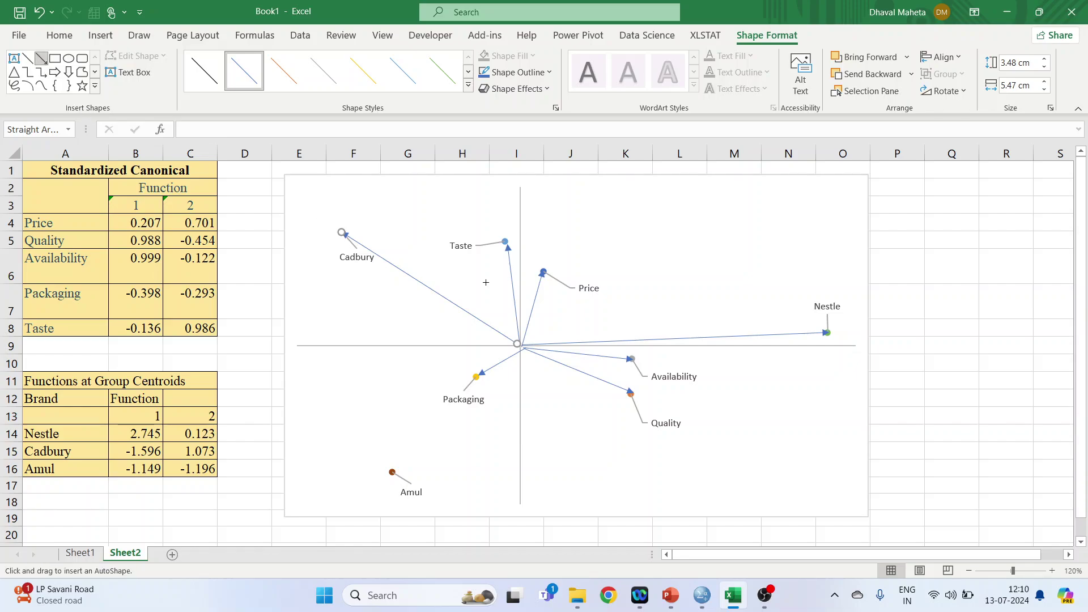
pyautogui.moveTo(518, 345); pyautogui.dragTo(394, 469)
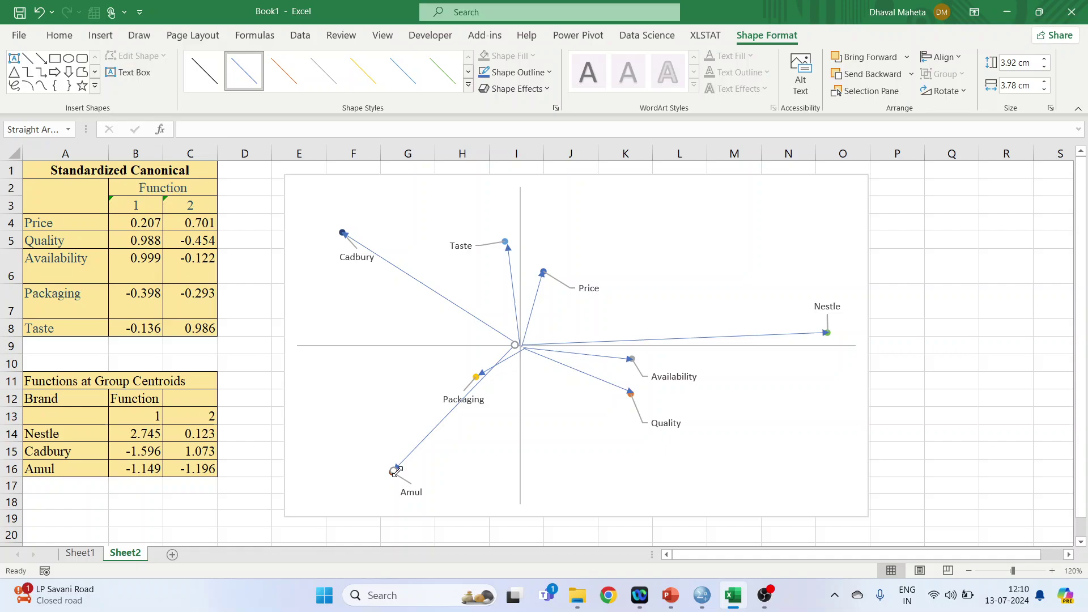
# Step: Give the perceptual map's plot area a solid pale yellow fill
pyautogui.click(769, 436)
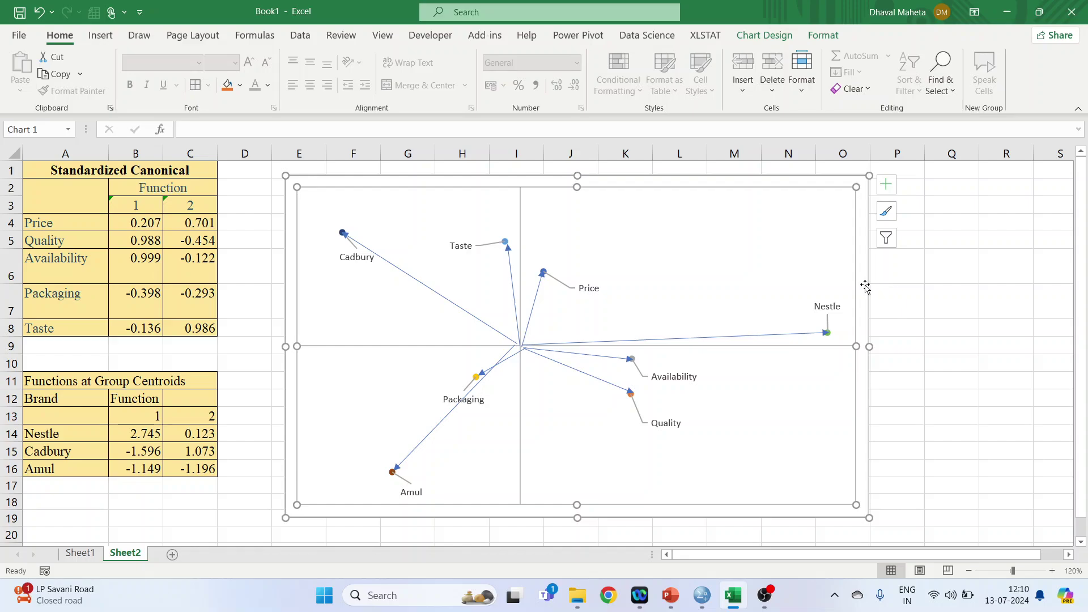
pyautogui.click(937, 292)
pyautogui.click(670, 245)
pyautogui.rightClick(670, 245)
pyautogui.click(652, 239)
pyautogui.doubleClick(636, 237)
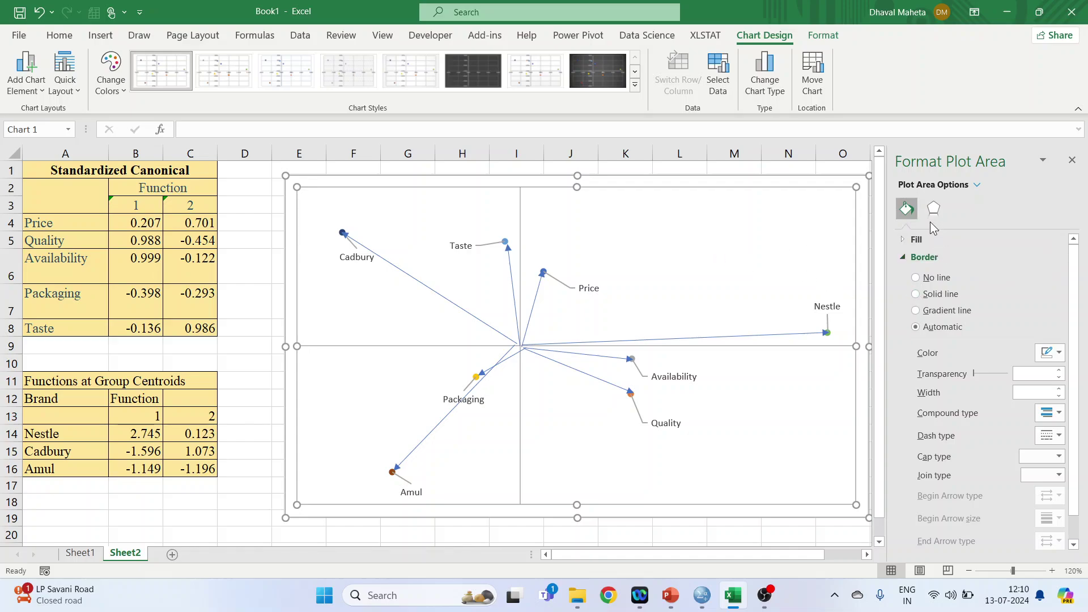
pyautogui.click(903, 241)
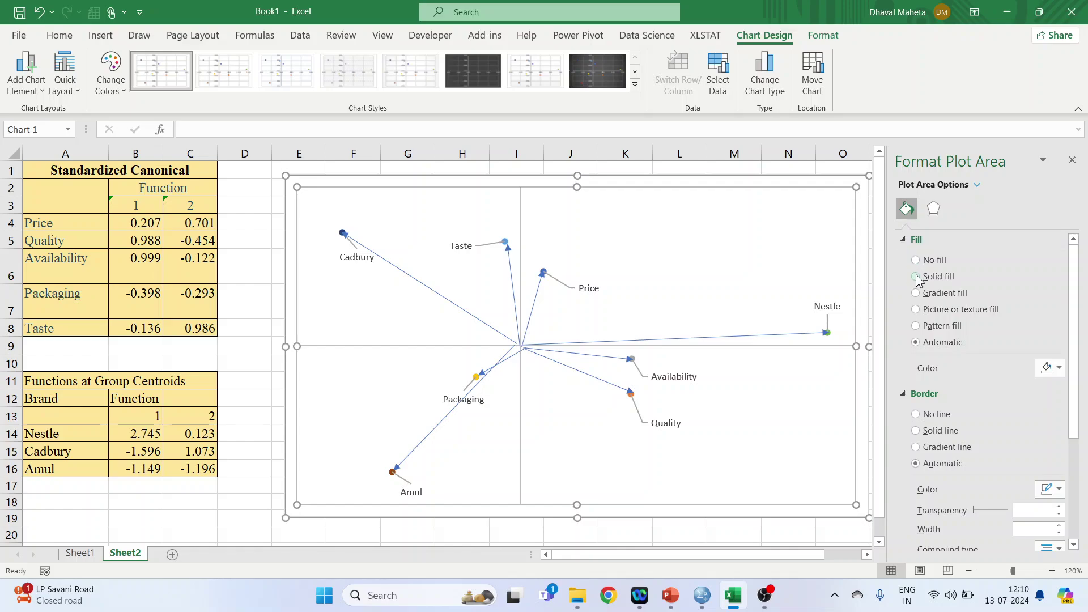
pyautogui.click(917, 277)
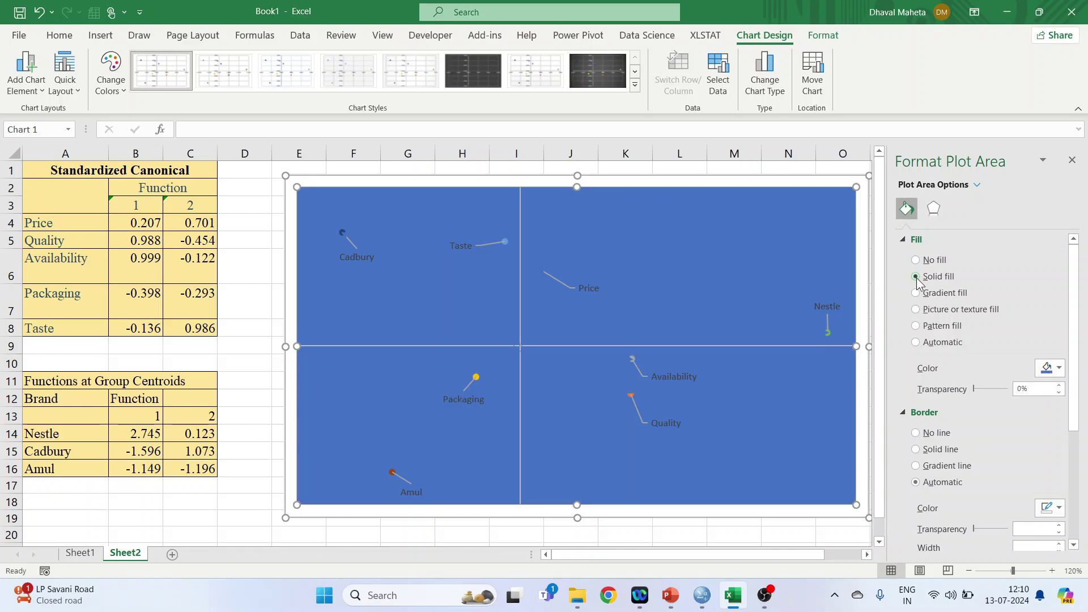
pyautogui.click(1059, 370)
pyautogui.click(1057, 423)
pyautogui.click(1071, 160)
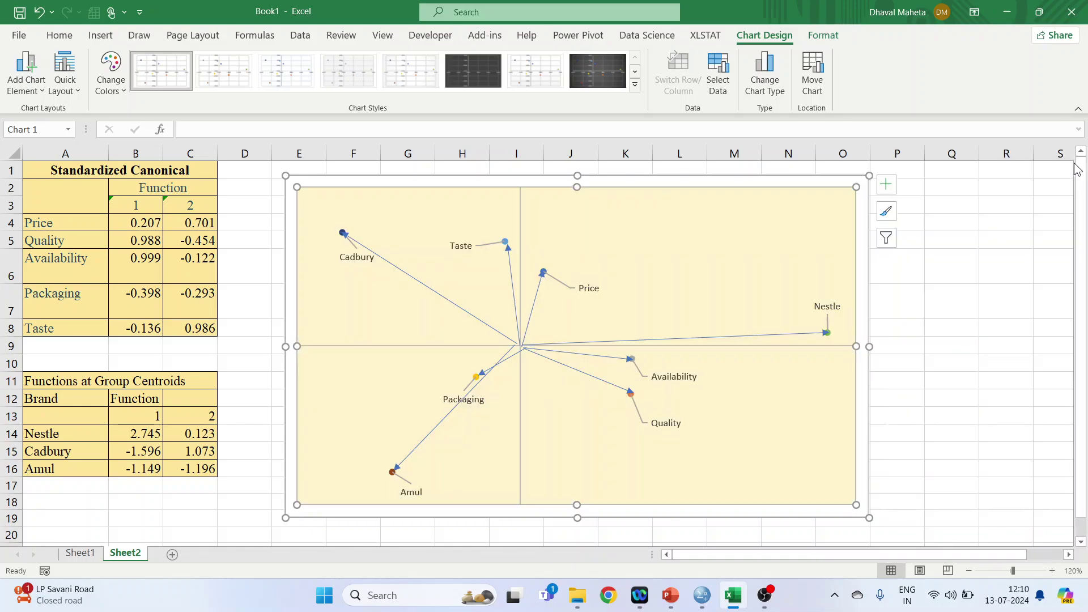
# Step: Switch to the Perceptual Mapping presentation in PowerPoint and present the perceptual map slide, then the Interpretation slide, full screen
pyautogui.click(674, 604)
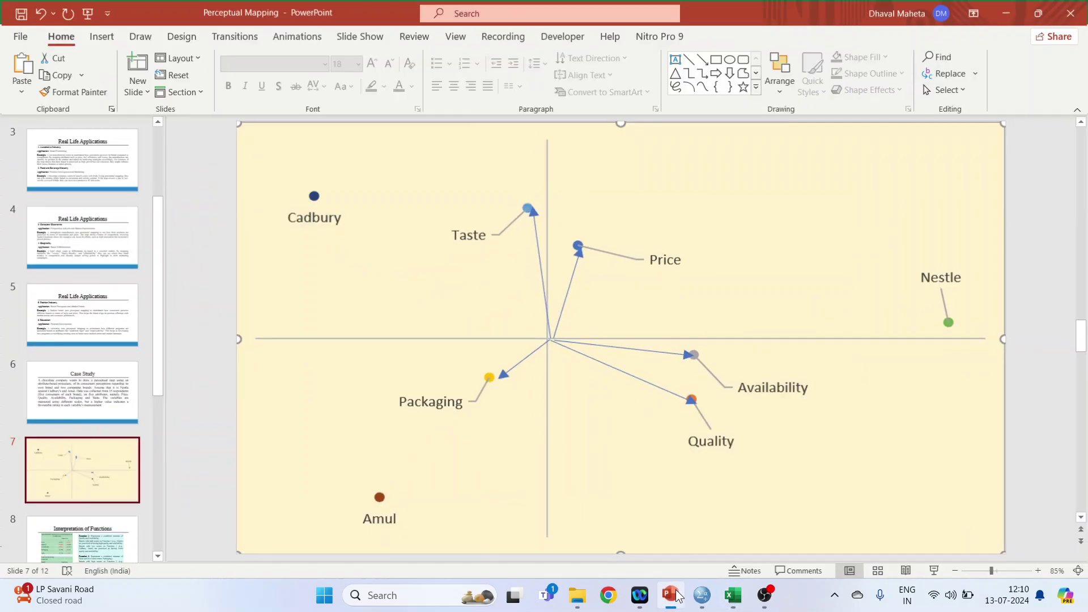
pyautogui.click(935, 571)
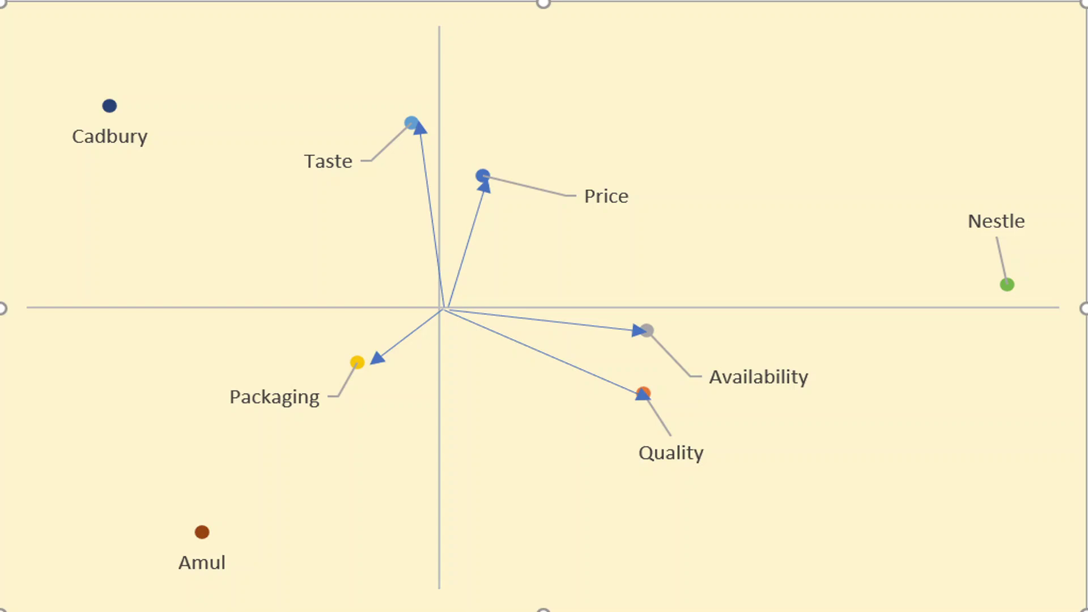
pyautogui.press('Escape')
pyautogui.click(934, 571)
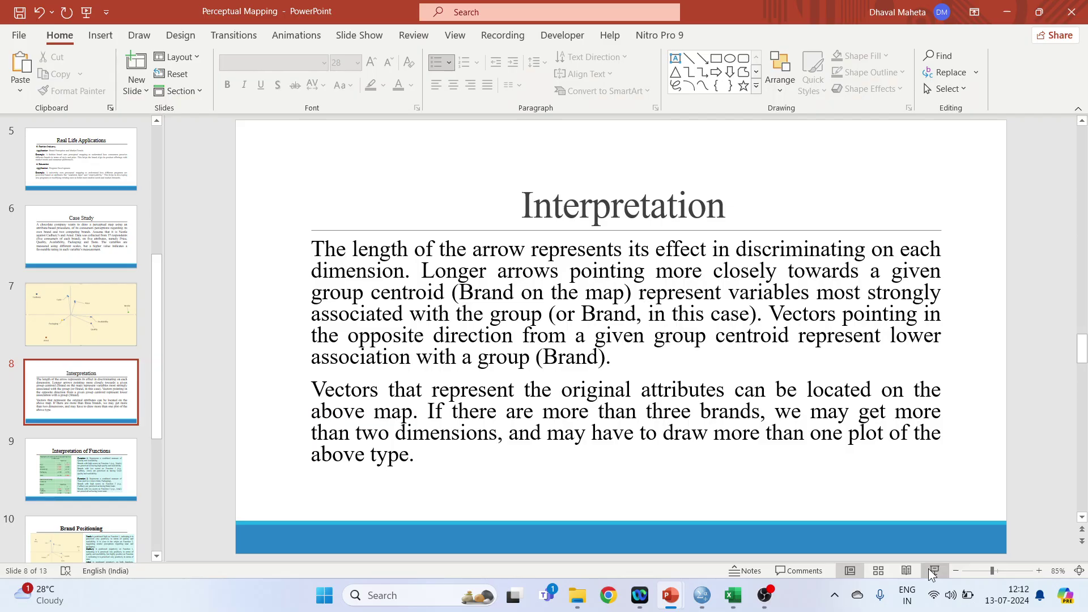